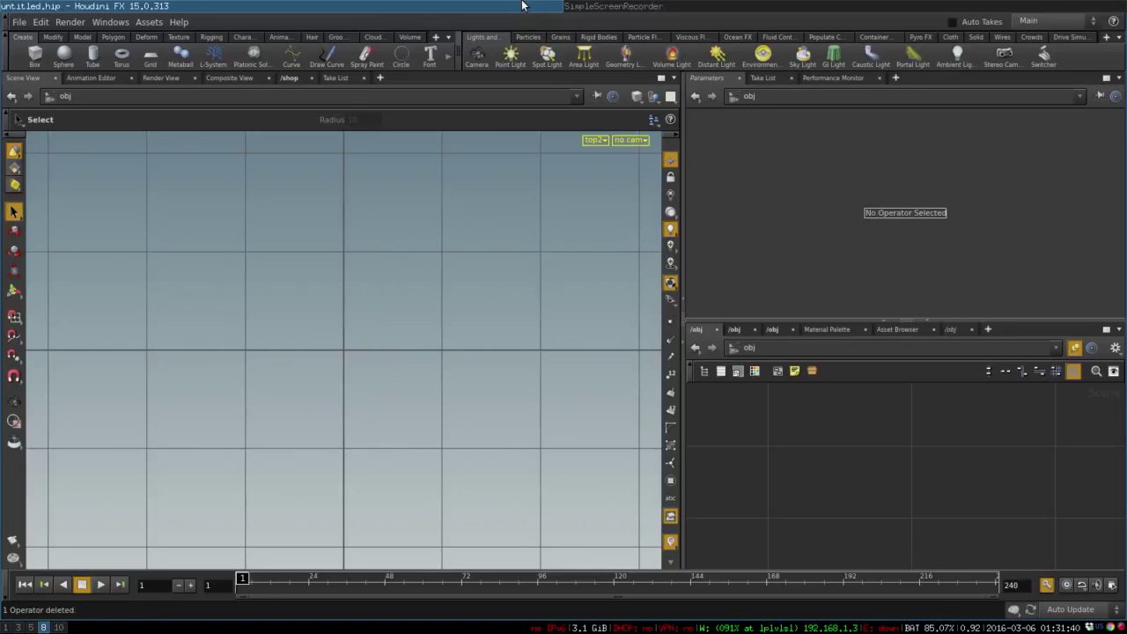
Switch the viewport to perspective view with Space+1 and bring up the TAB node menu
{"action": "key", "text": "space+1"}
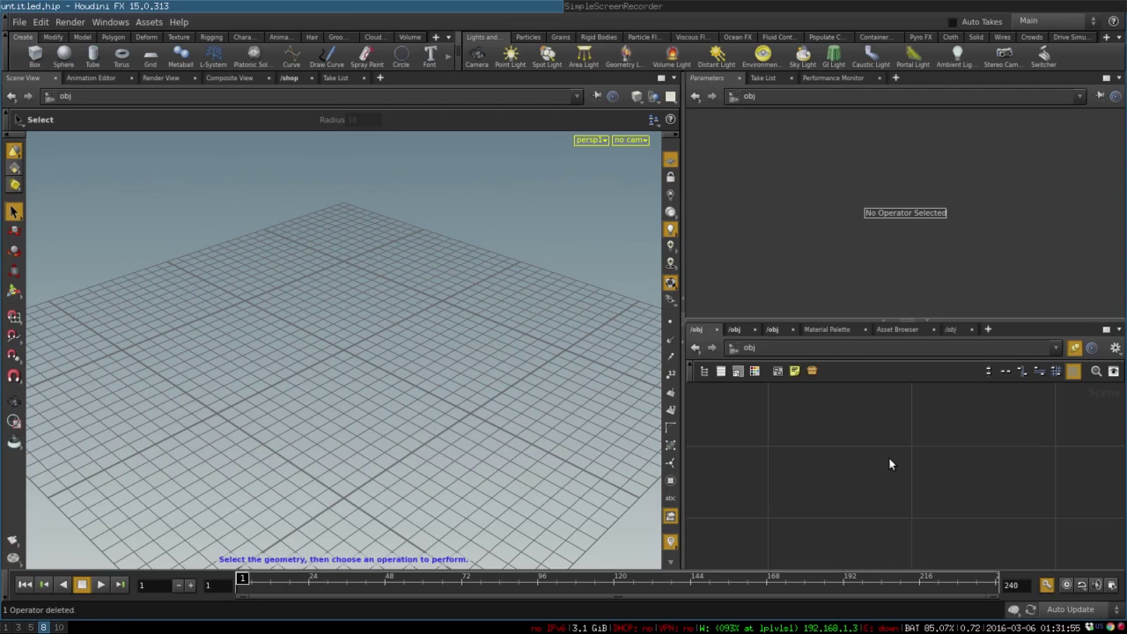
{"action": "key", "text": "Tab"}
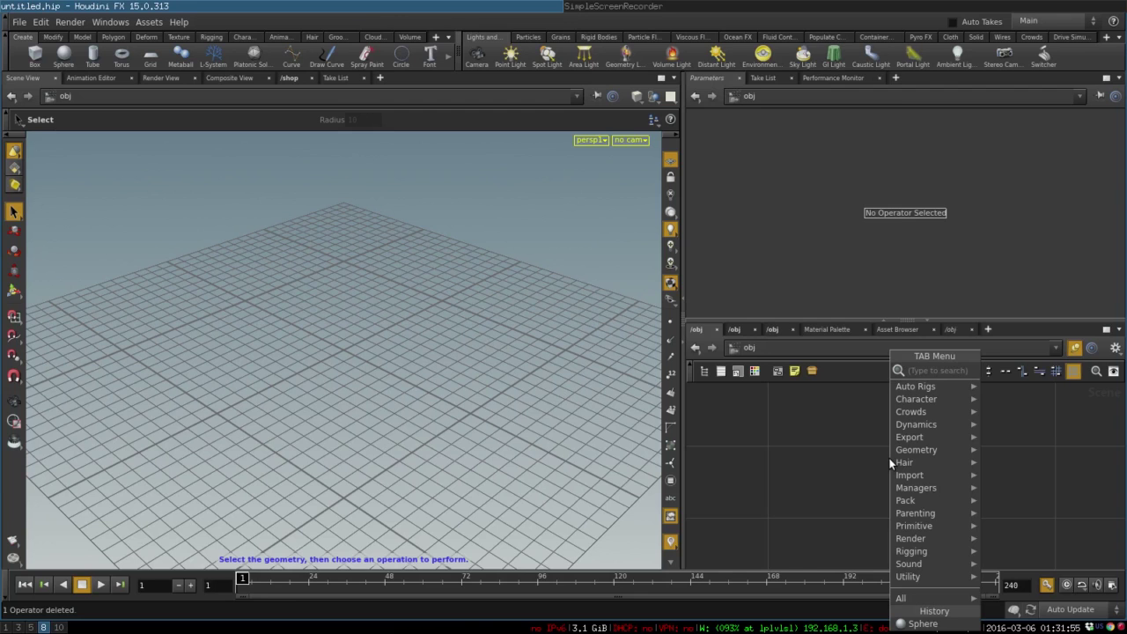
Add a Sphere node with Primitive Type set to Polygon Mesh, then return to obj level
{"action": "type", "text": "sph"}
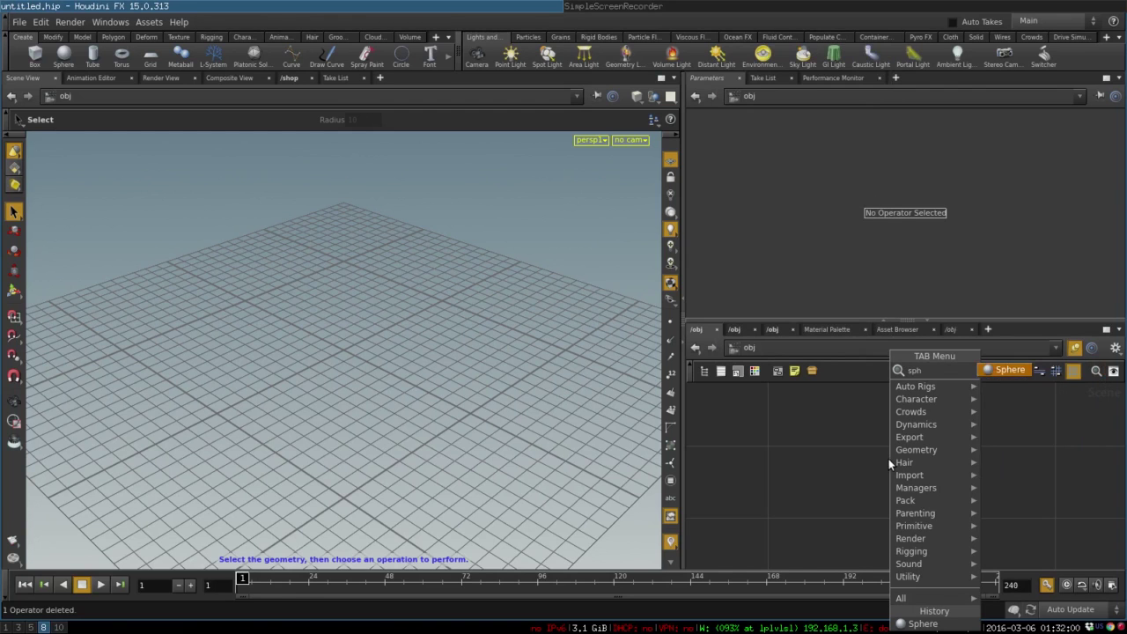
{"action": "key", "text": "Return"}
{"action": "left_click", "coordinate": [889, 459]}
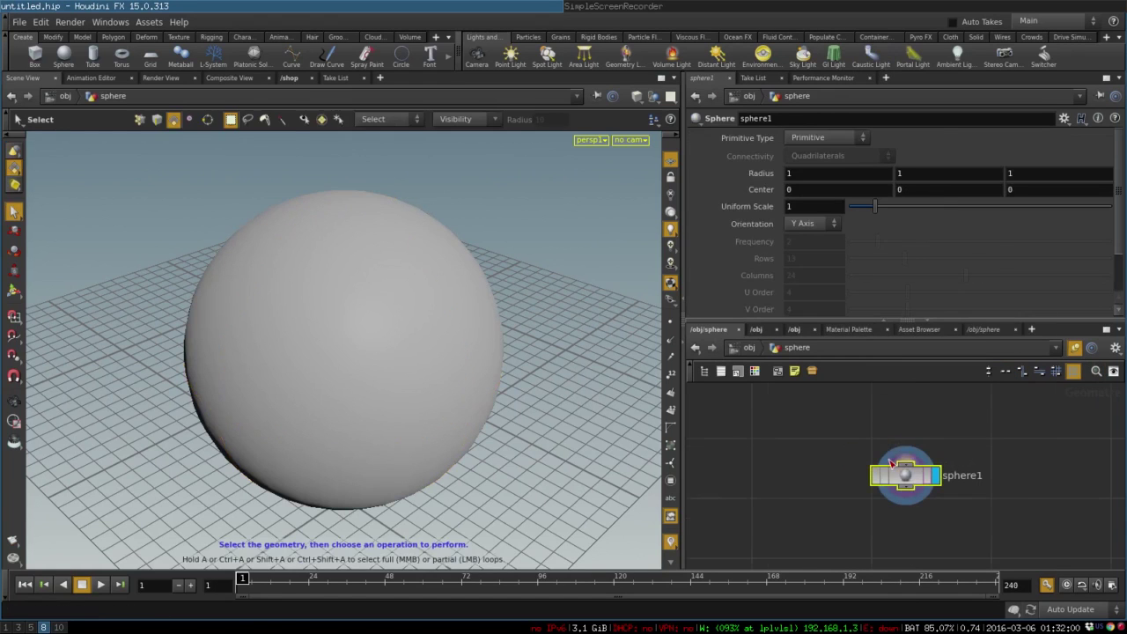
{"action": "left_click", "coordinate": [816, 139]}
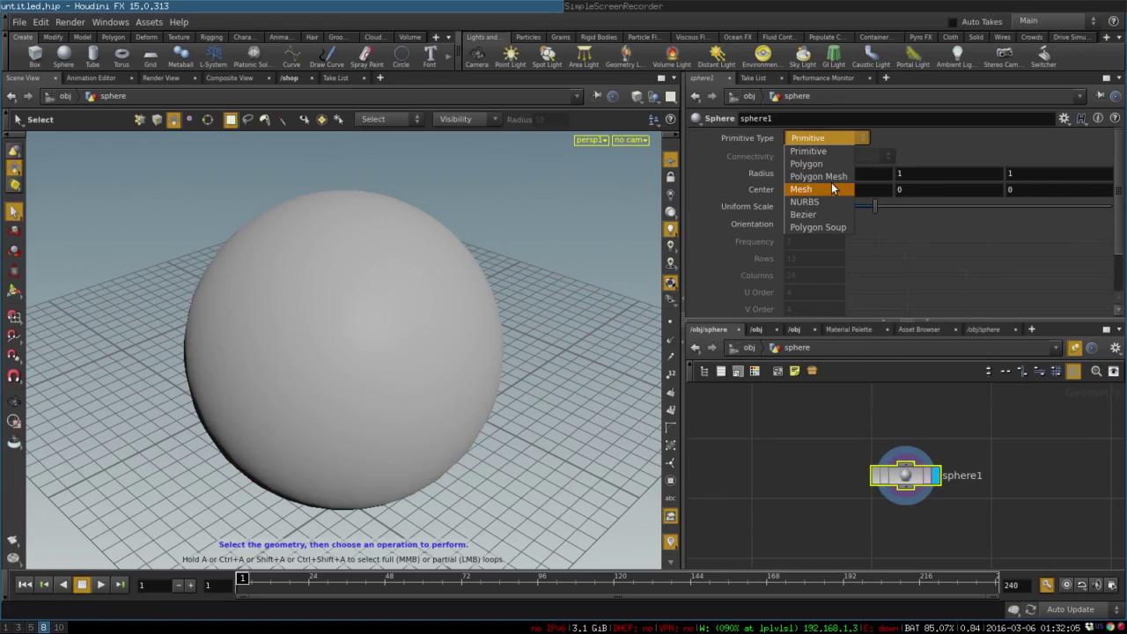
{"action": "left_click", "coordinate": [806, 177]}
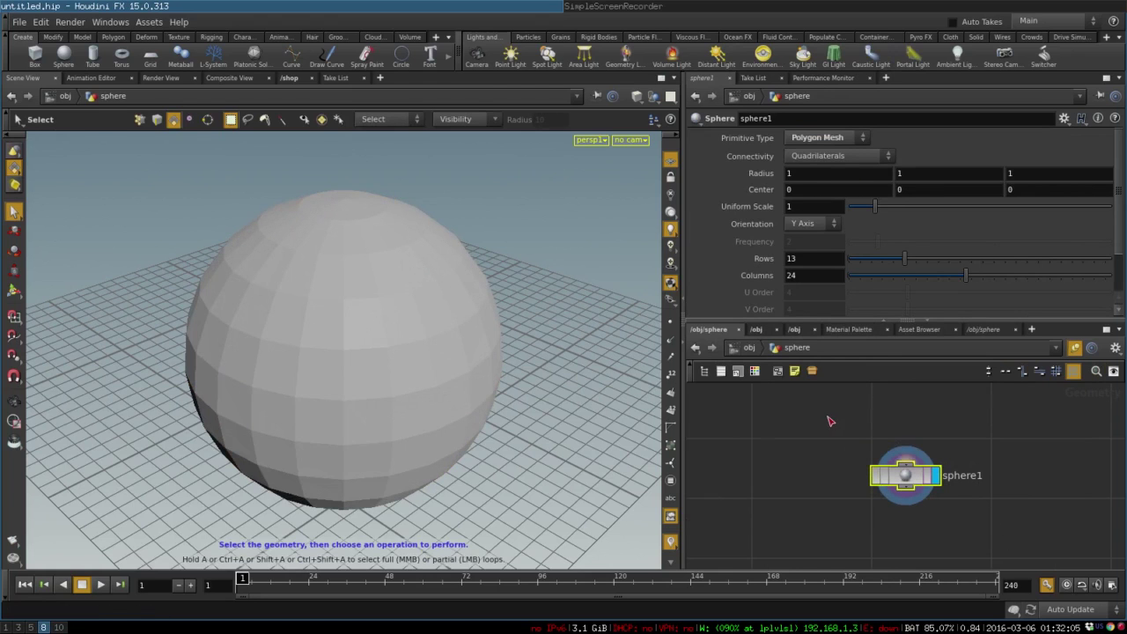
{"action": "left_click_drag", "start_coordinate": [912, 478], "coordinate": [878, 441]}
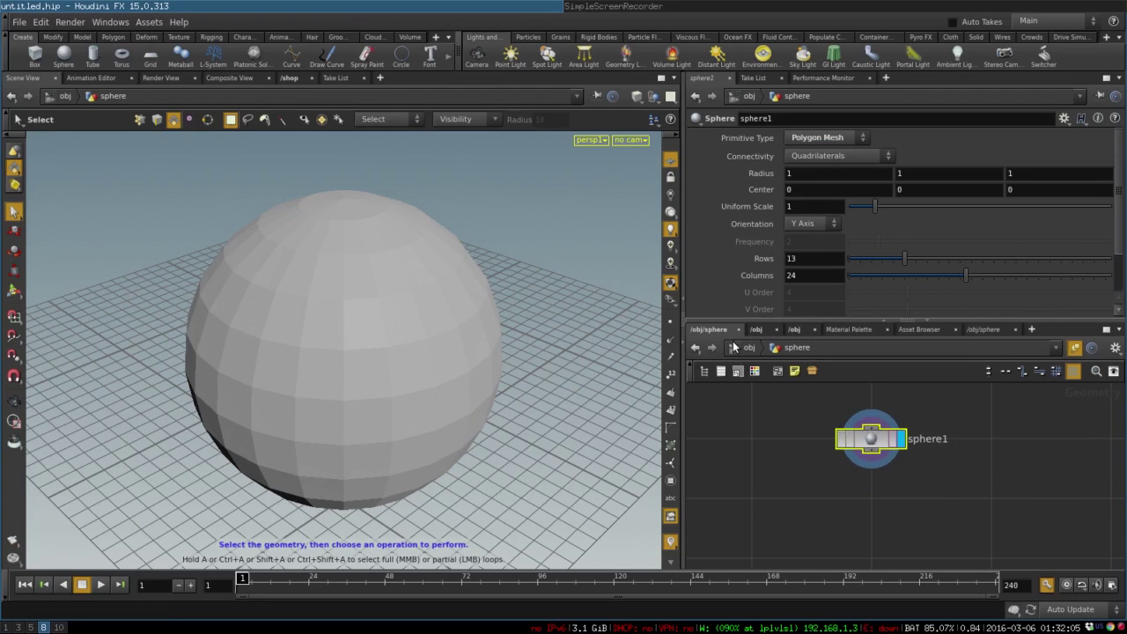
{"action": "left_click", "coordinate": [735, 347]}
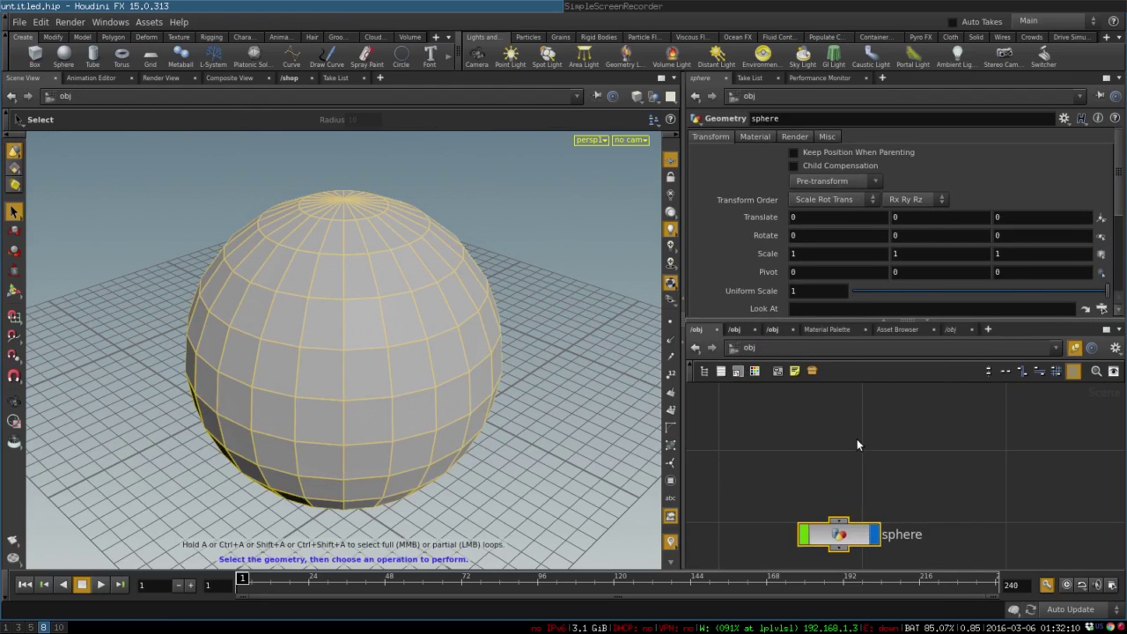
Add a Null object and arrange it beside the sphere in the network
{"action": "key", "text": "Tab"}
{"action": "type", "text": "nu"}
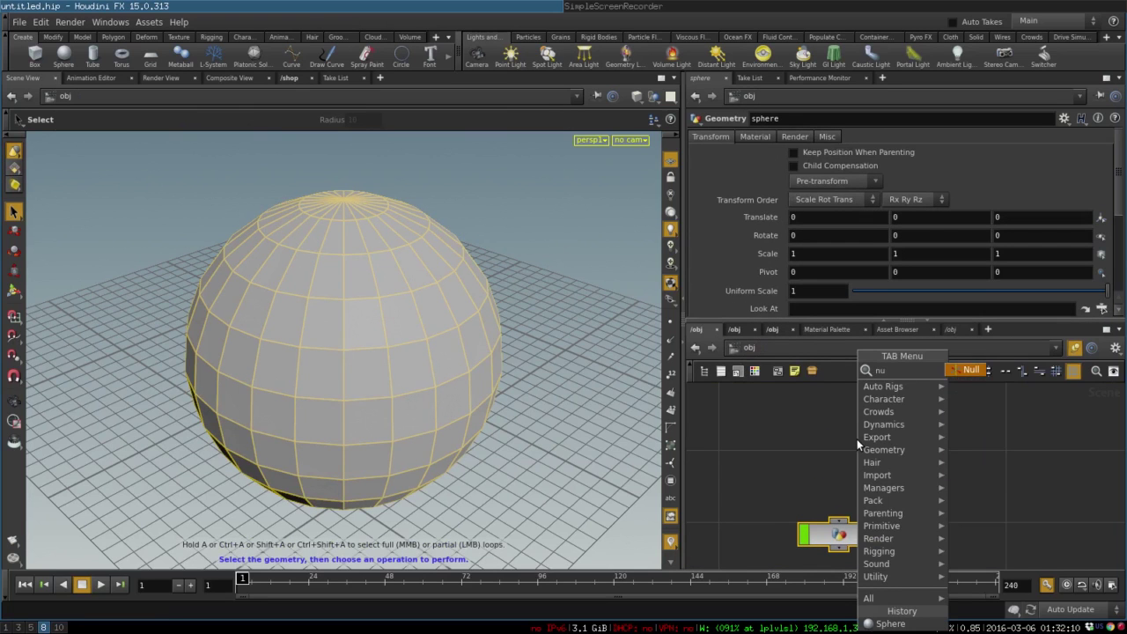
{"action": "key", "text": "Return"}
{"action": "left_click", "coordinate": [858, 440]}
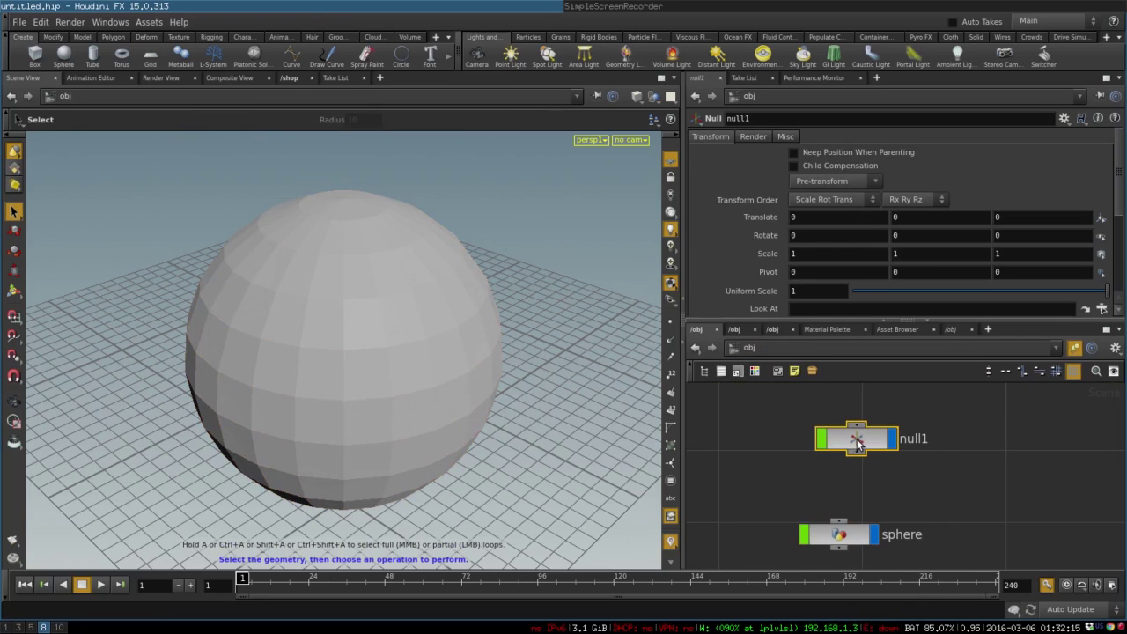
{"action": "left_click_drag", "start_coordinate": [838, 539], "coordinate": [860, 526]}
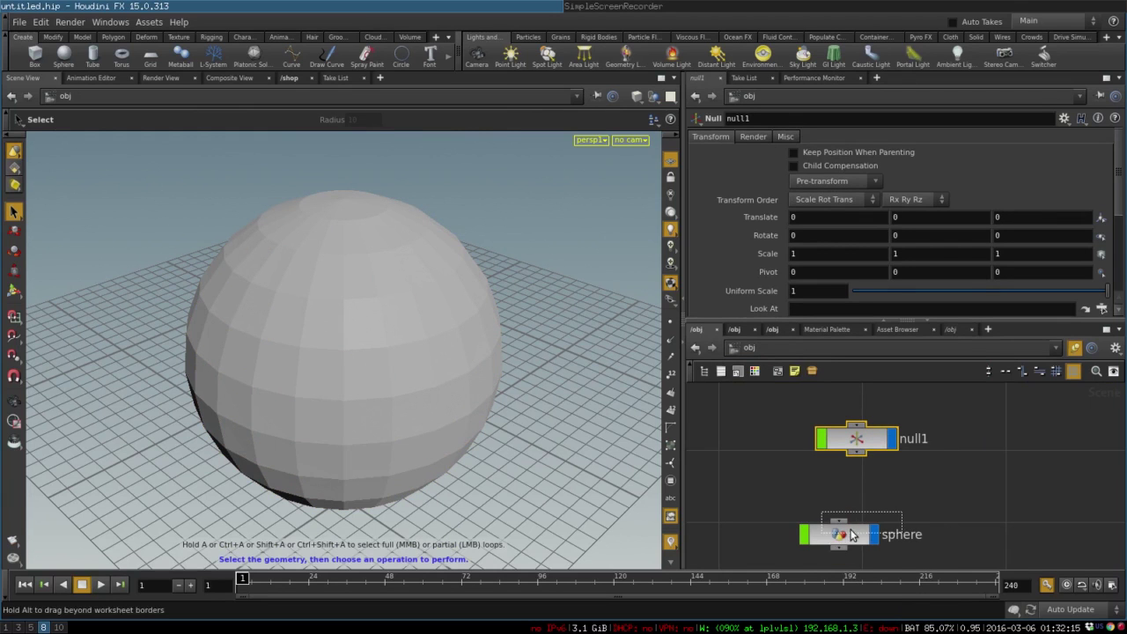
{"action": "left_click_drag", "start_coordinate": [857, 443], "coordinate": [861, 455]}
Set Translate Y to 1 on both the sphere and null1
{"action": "key", "text": "Escape"}
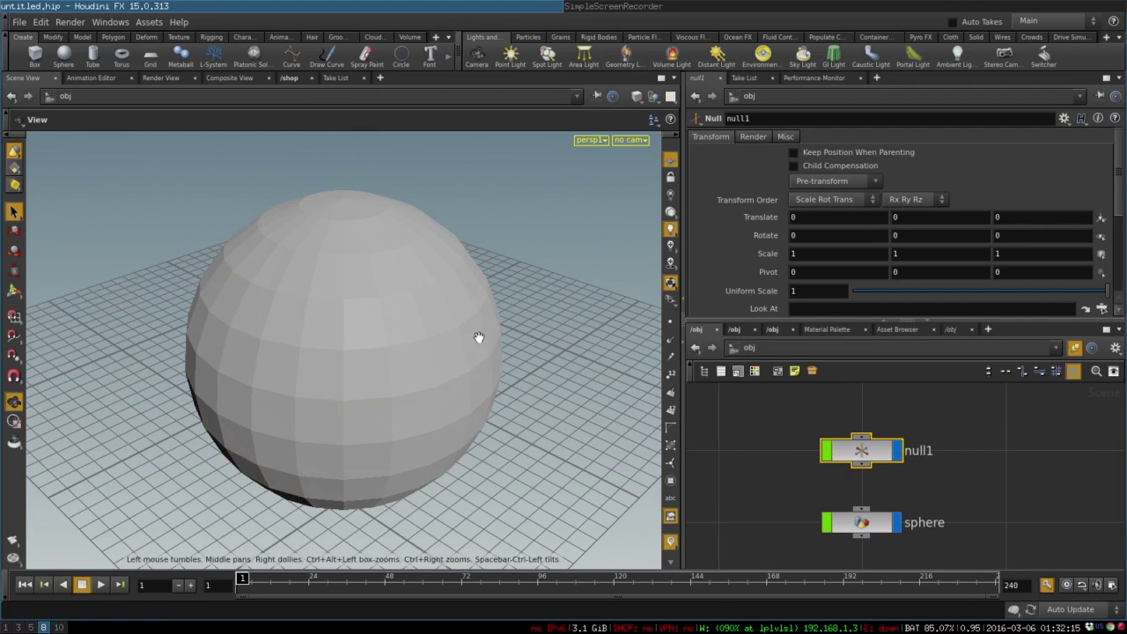
{"action": "left_click_drag", "start_coordinate": [478, 335], "coordinate": [436, 282]}
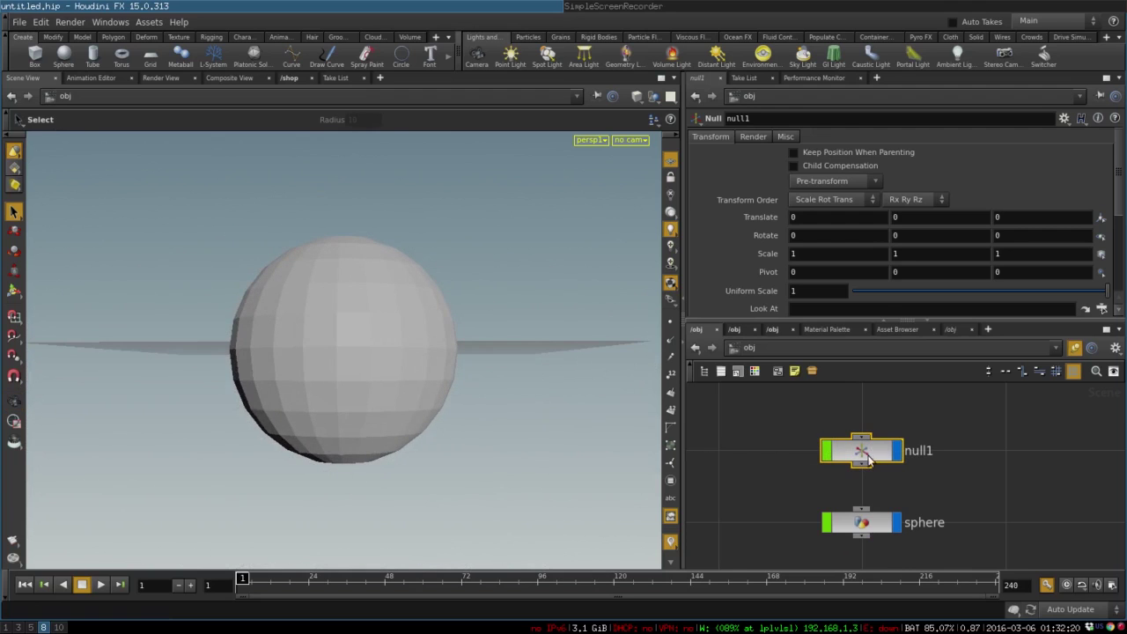
{"action": "left_click", "coordinate": [861, 522]}
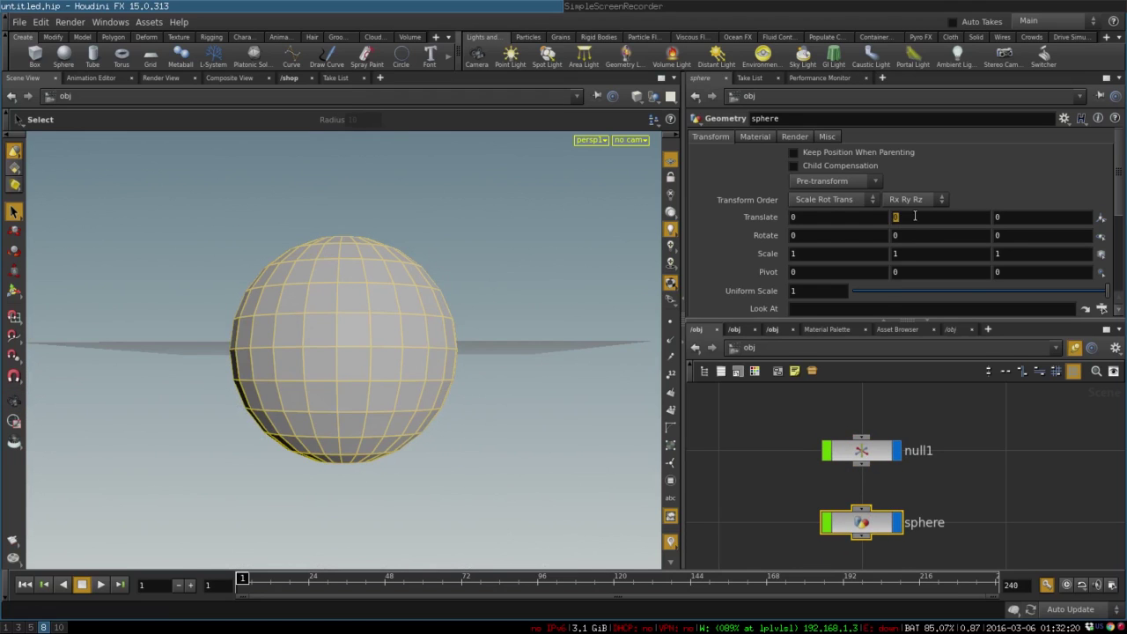
{"action": "left_click", "coordinate": [912, 235]}
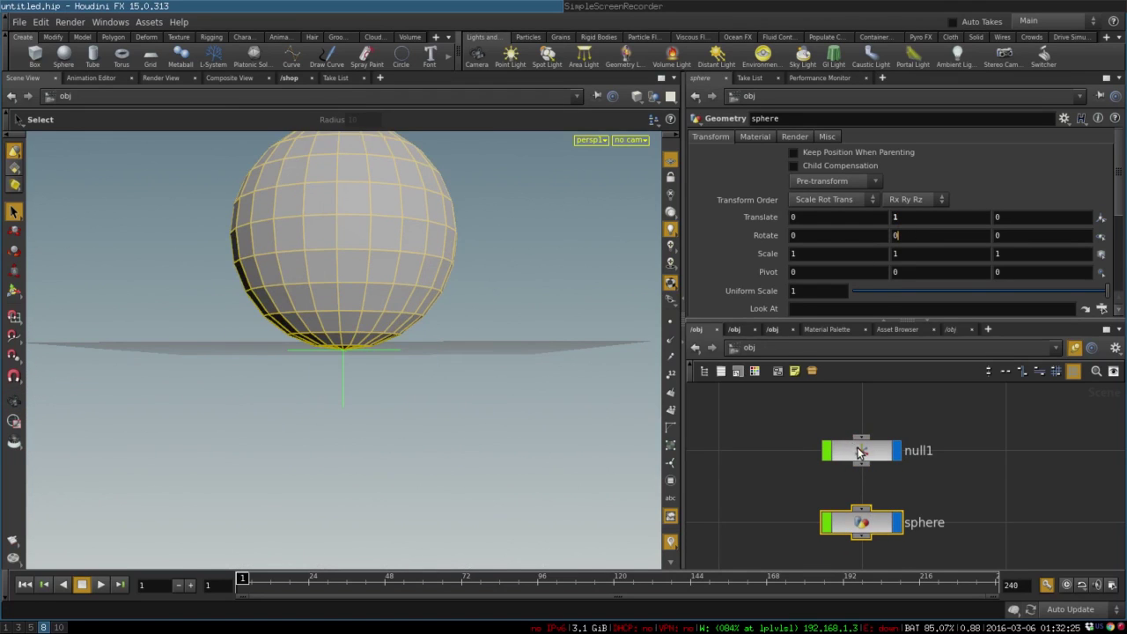
{"action": "left_click", "coordinate": [861, 452]}
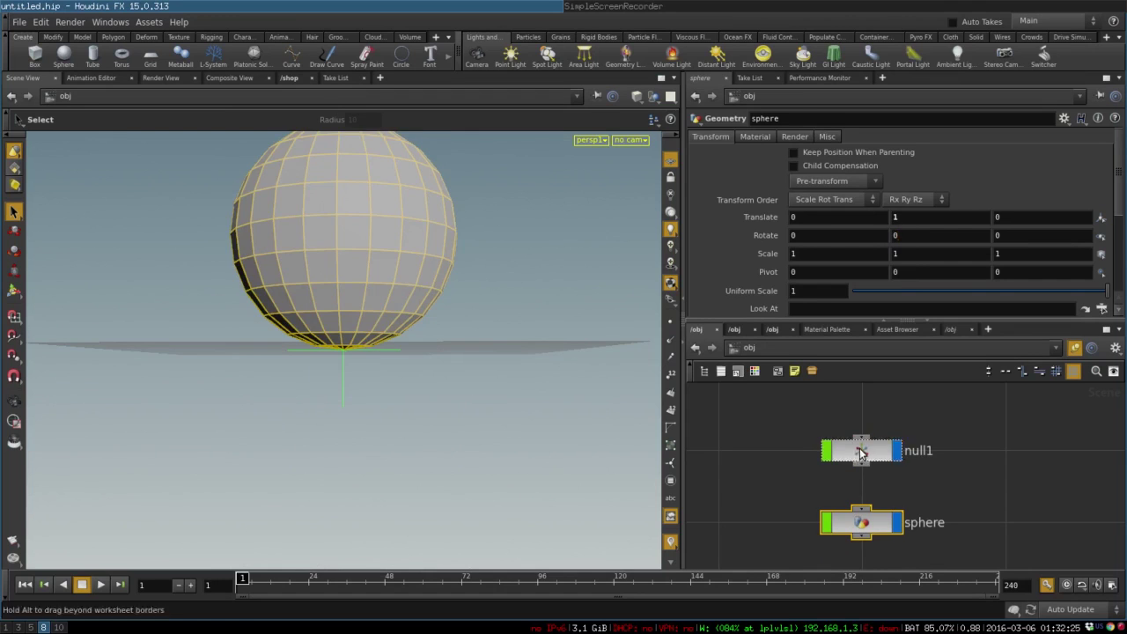
{"action": "left_click", "coordinate": [929, 234]}
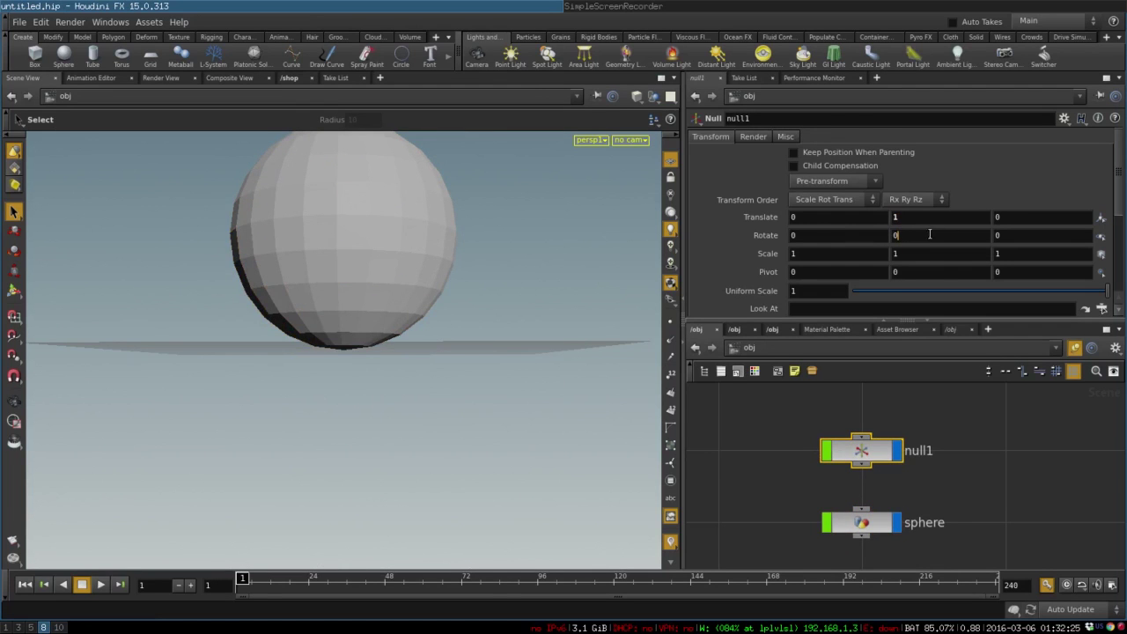
Set null1's Control Type to Circles and enlarge its geometry scale to about 4
{"action": "left_click", "coordinate": [787, 137]}
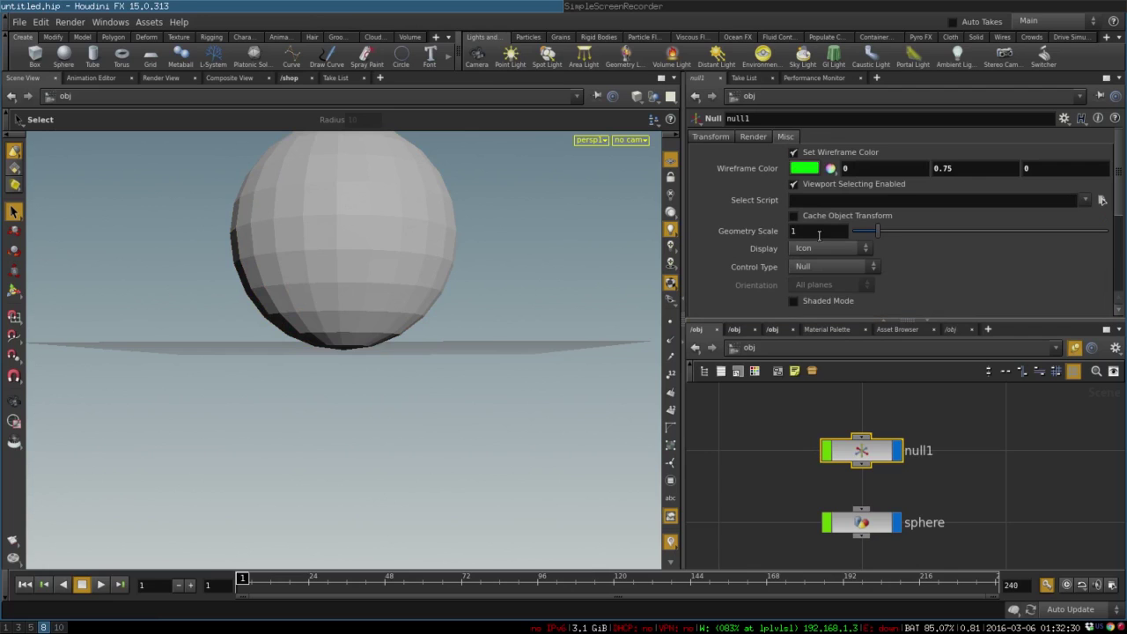
{"action": "left_click_drag", "start_coordinate": [878, 232], "coordinate": [935, 231]}
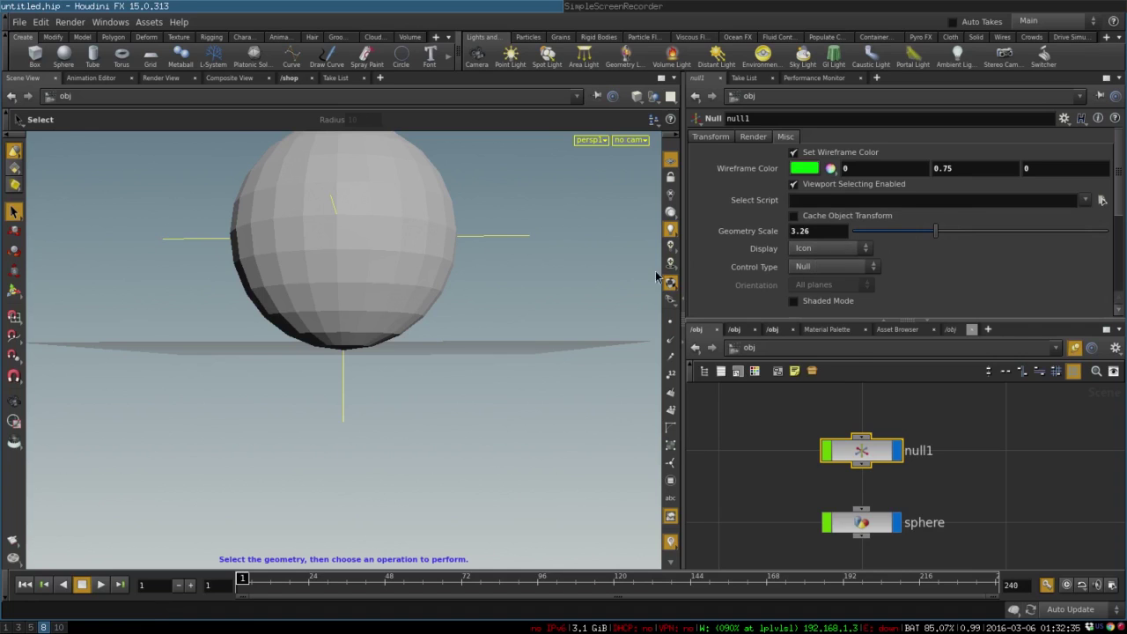
{"action": "left_click", "coordinate": [817, 266]}
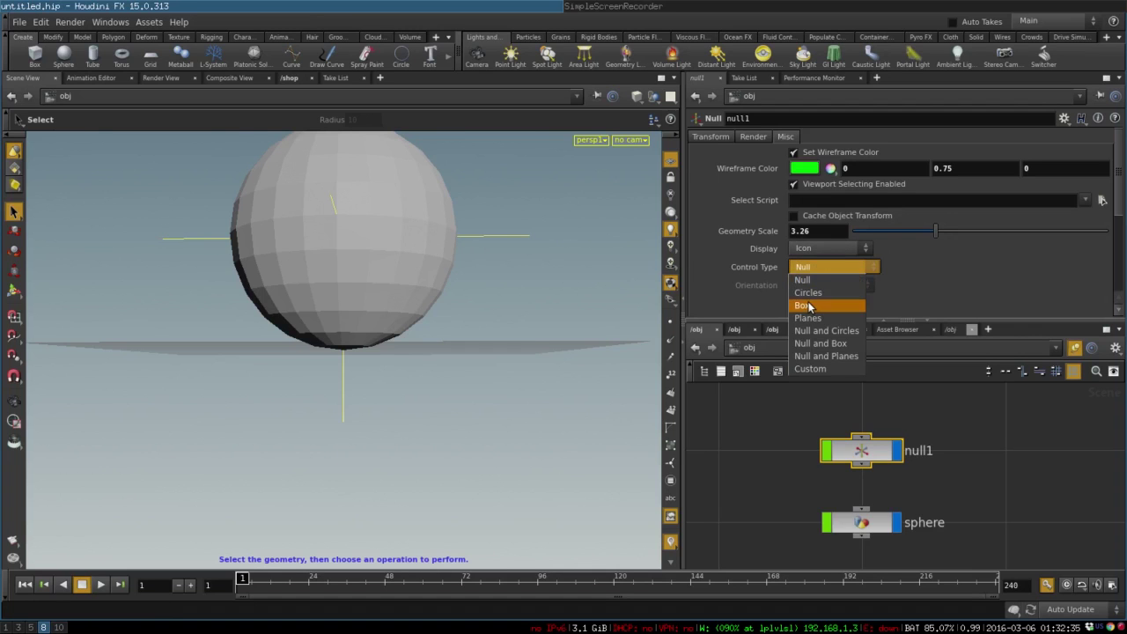
{"action": "left_click", "coordinate": [808, 306]}
{"action": "left_click", "coordinate": [817, 267]}
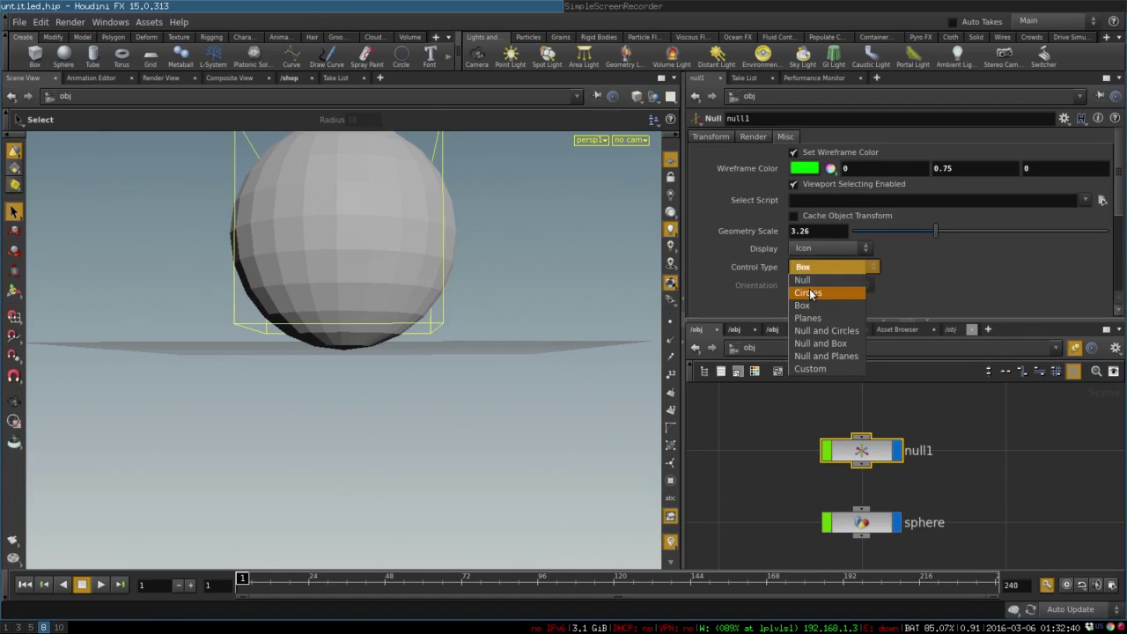
{"action": "left_click", "coordinate": [809, 293]}
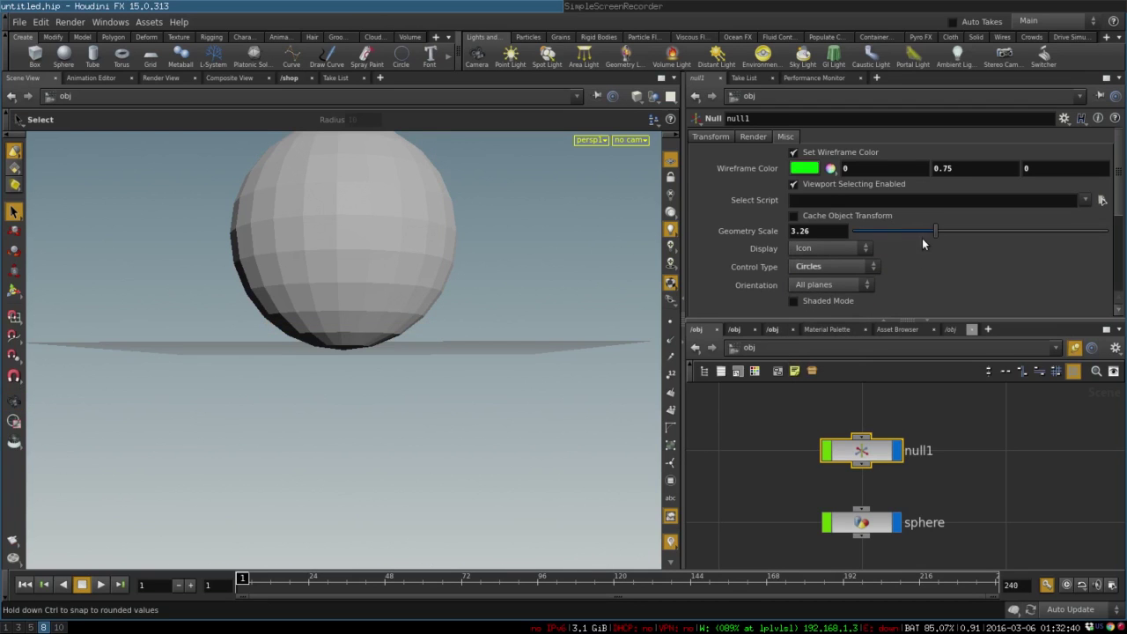
{"action": "left_click_drag", "start_coordinate": [936, 231], "coordinate": [974, 228]}
Restrict the null's control orientation to the ZX plane only
{"action": "key", "text": "Escape"}
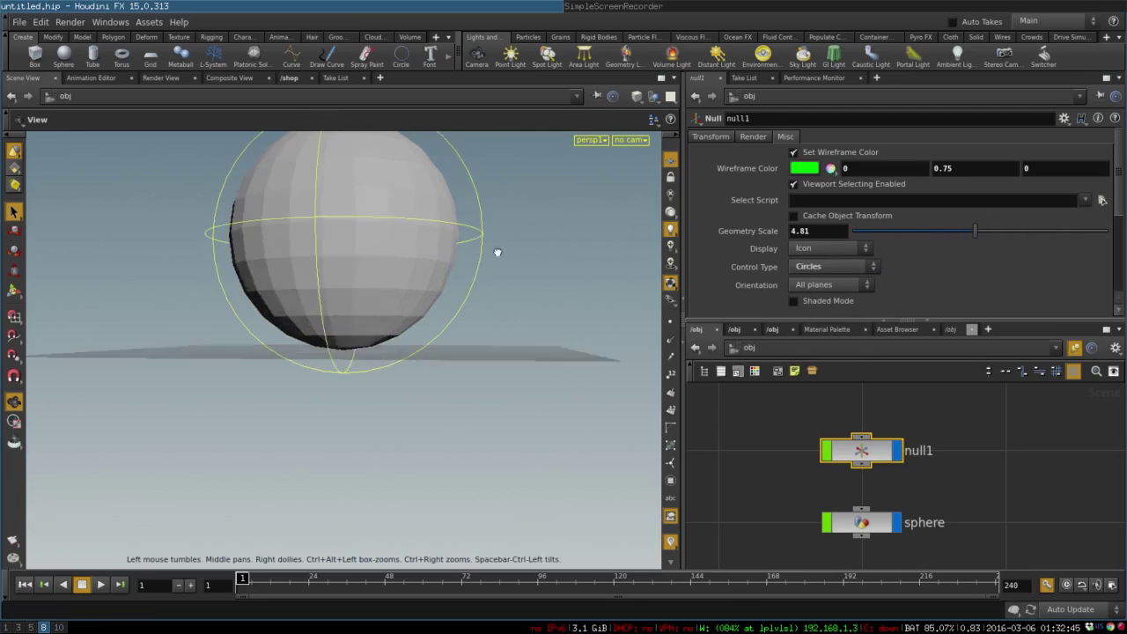
{"action": "left_click_drag", "start_coordinate": [496, 249], "coordinate": [480, 366]}
{"action": "key", "text": "s"}
{"action": "left_click", "coordinate": [828, 291]}
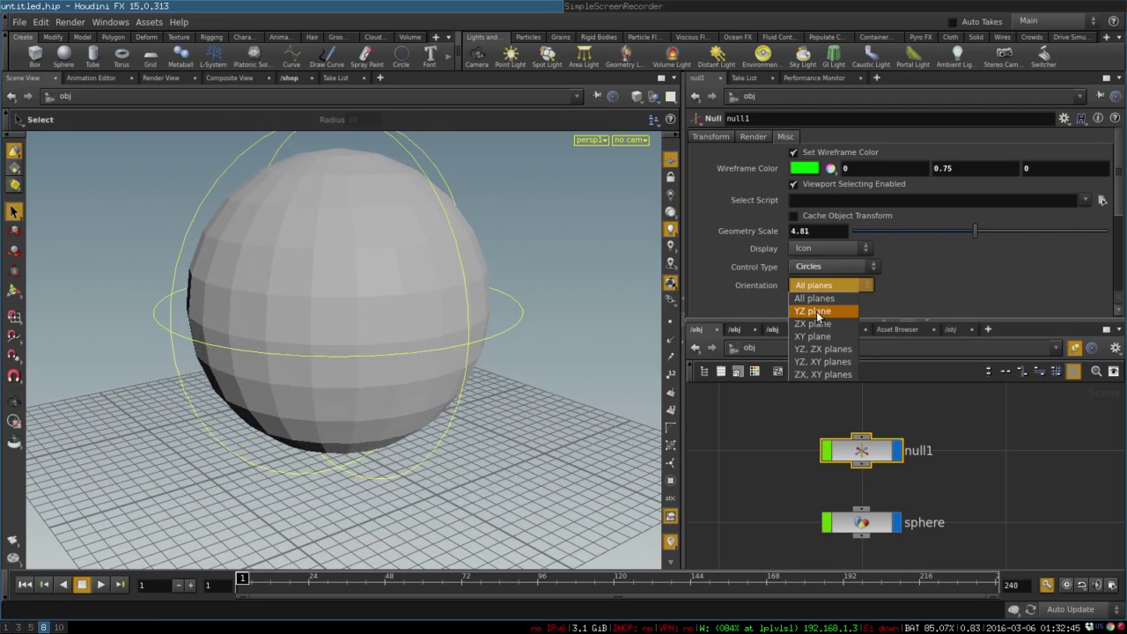
{"action": "left_click", "coordinate": [817, 328]}
Set the null's Geometry Scale to 5
{"action": "key", "text": "Escape"}
{"action": "left_click_drag", "start_coordinate": [452, 296], "coordinate": [449, 343]}
{"action": "key", "text": "s"}
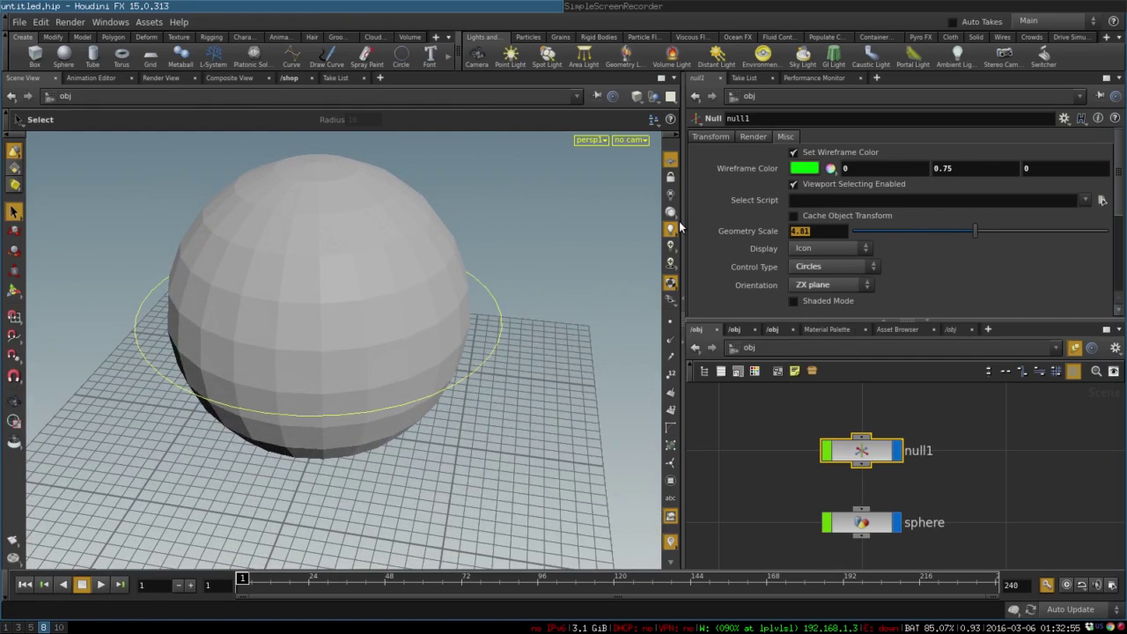
{"action": "type", "text": "5"}
{"action": "key", "text": "Return"}
{"action": "key", "text": "Escape"}
{"action": "left_click_drag", "start_coordinate": [460, 352], "coordinate": [463, 304]}
Rename null1 to main_ctr and wire it into the sphere node as its parent
{"action": "key", "text": "s"}
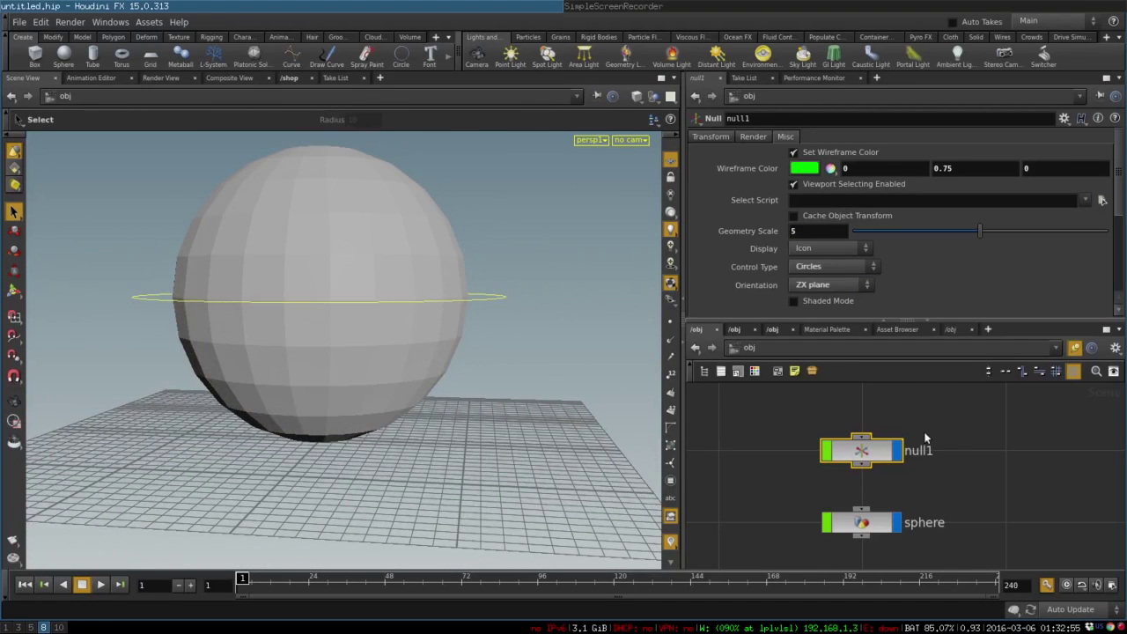
{"action": "double_click", "coordinate": [913, 450]}
{"action": "type", "text": "main_ctr"}
{"action": "key", "text": "Return"}
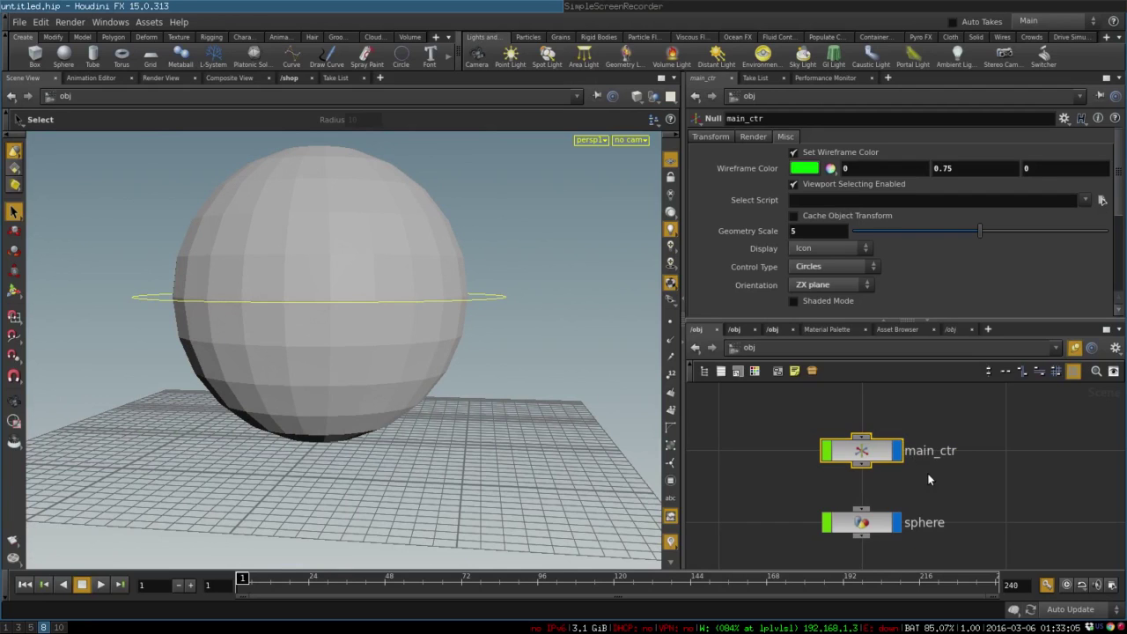
{"action": "middle_click_drag", "start_coordinate": [928, 478], "coordinate": [857, 443]}
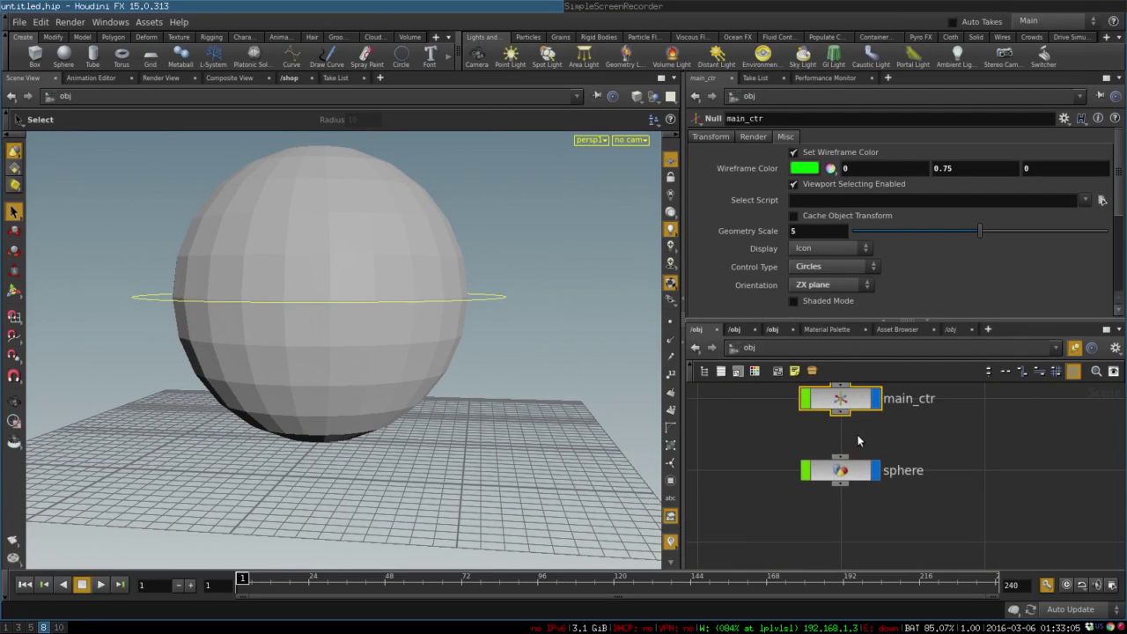
{"action": "left_click_drag", "start_coordinate": [840, 411], "coordinate": [844, 456]}
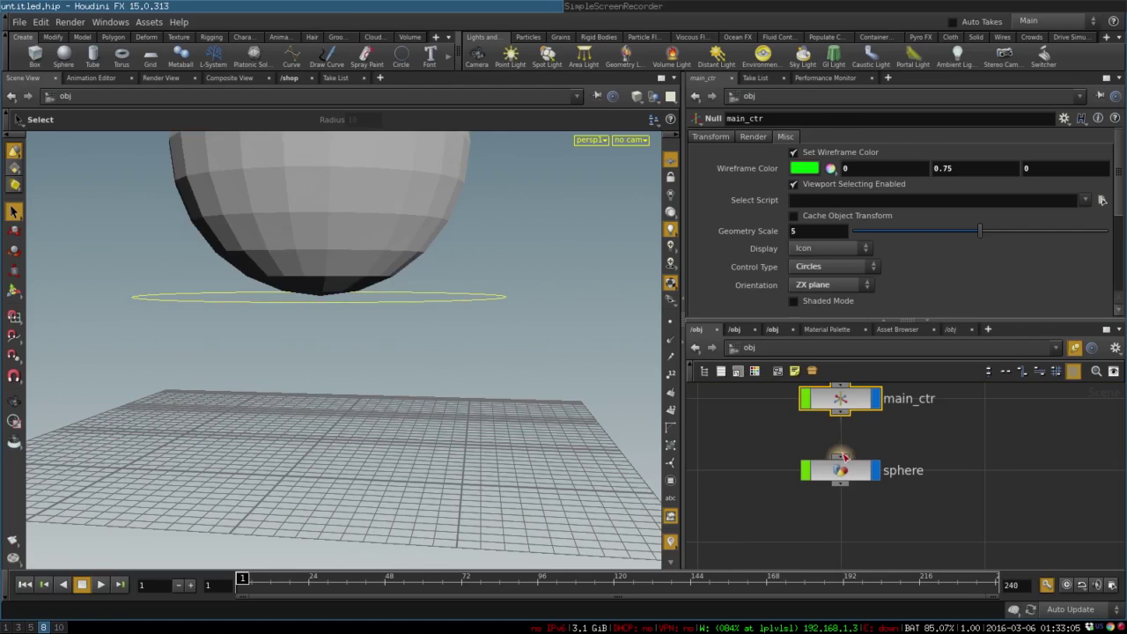
{"action": "left_click", "coordinate": [853, 476]}
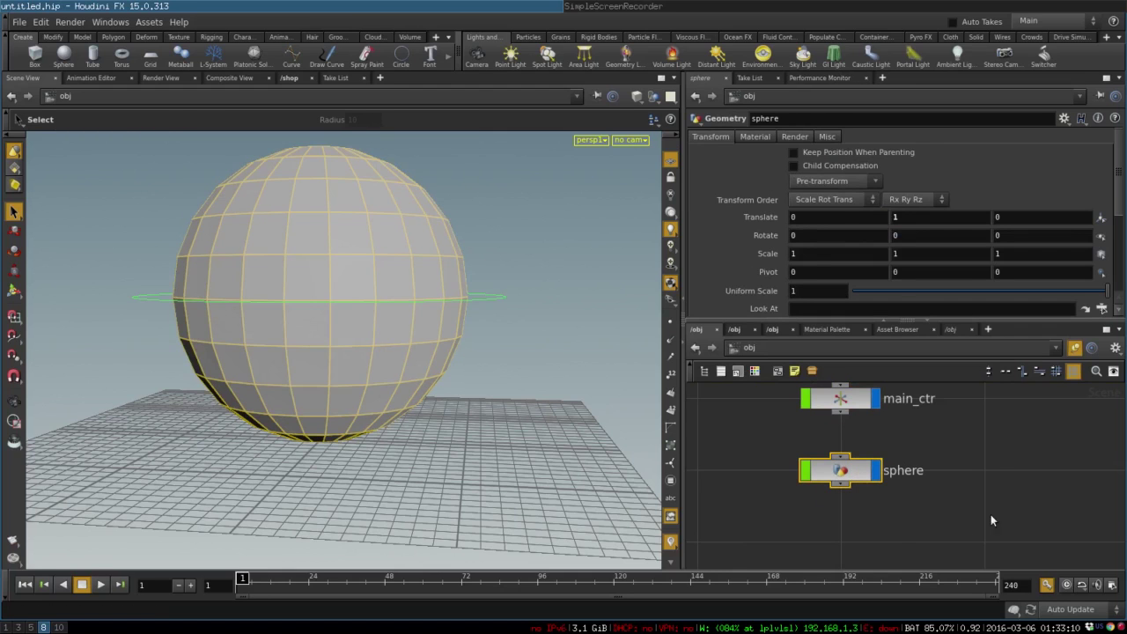
Enable Keep Position When Parenting on the sphere and test-rotate main_ctr with it
{"action": "left_click", "coordinate": [812, 154]}
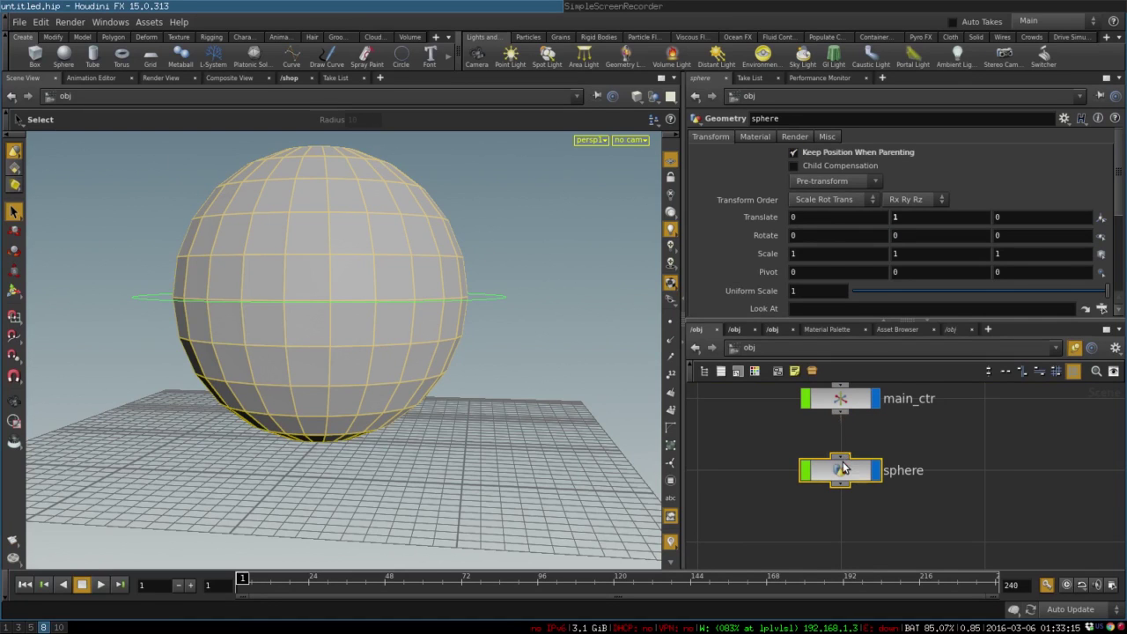
{"action": "left_click", "coordinate": [502, 298]}
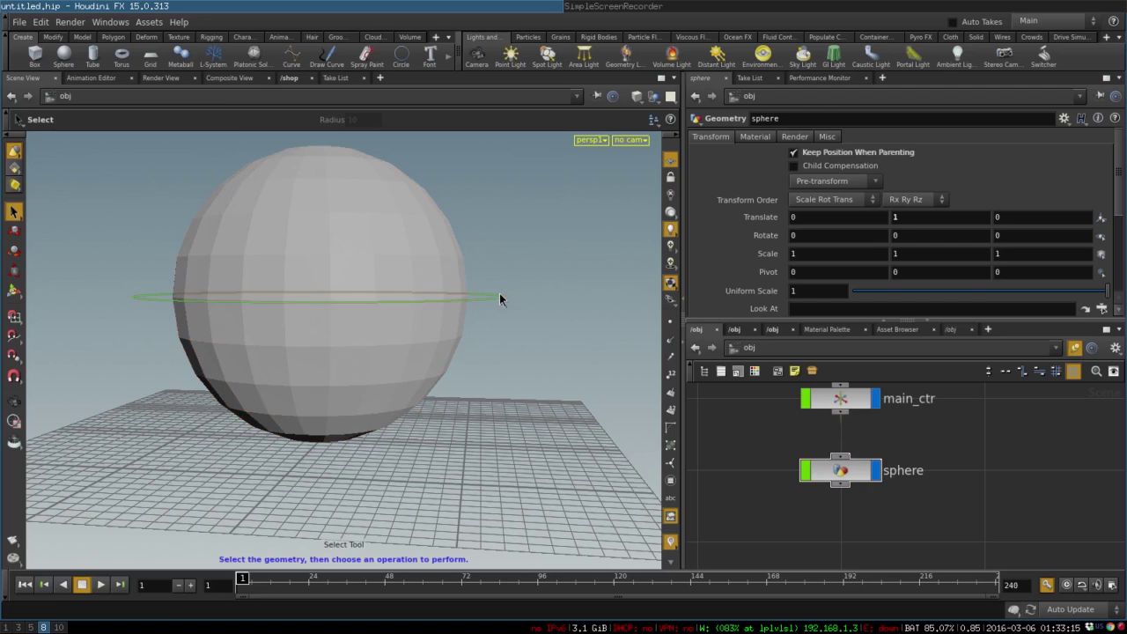
{"action": "key", "text": "r"}
{"action": "left_click", "coordinate": [495, 297]}
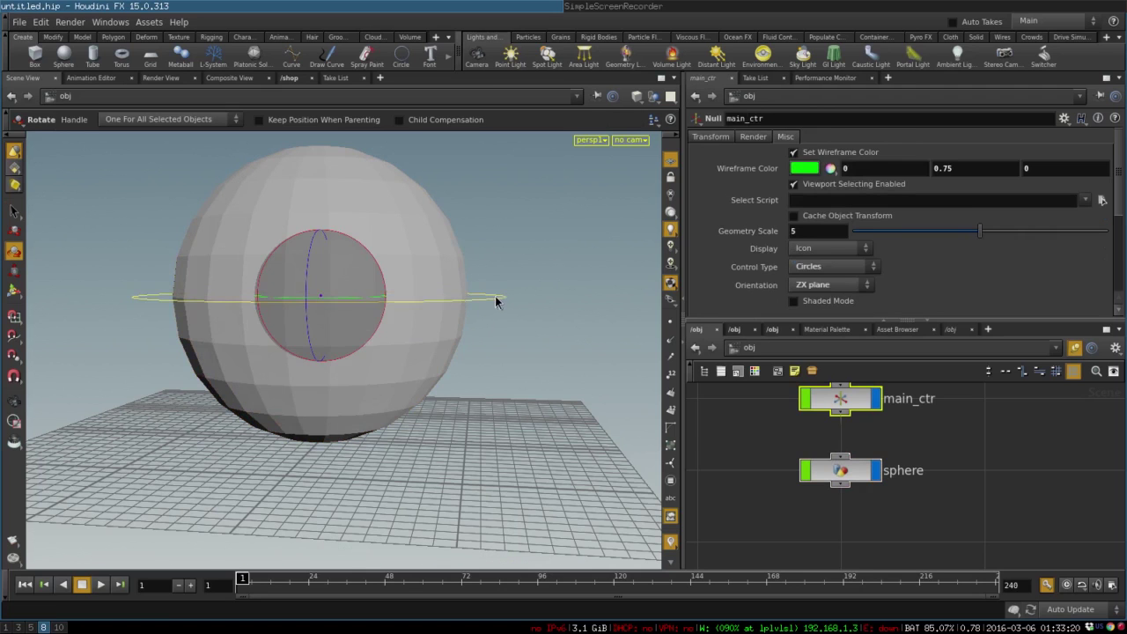
{"action": "left_click_drag", "start_coordinate": [332, 277], "coordinate": [428, 246]}
Undo the test rotation and move the sphere node lower beneath main_ctr
{"action": "key", "text": "t"}
{"action": "key", "text": "ctrl+z"}
{"action": "key", "text": "ctrl+z"}
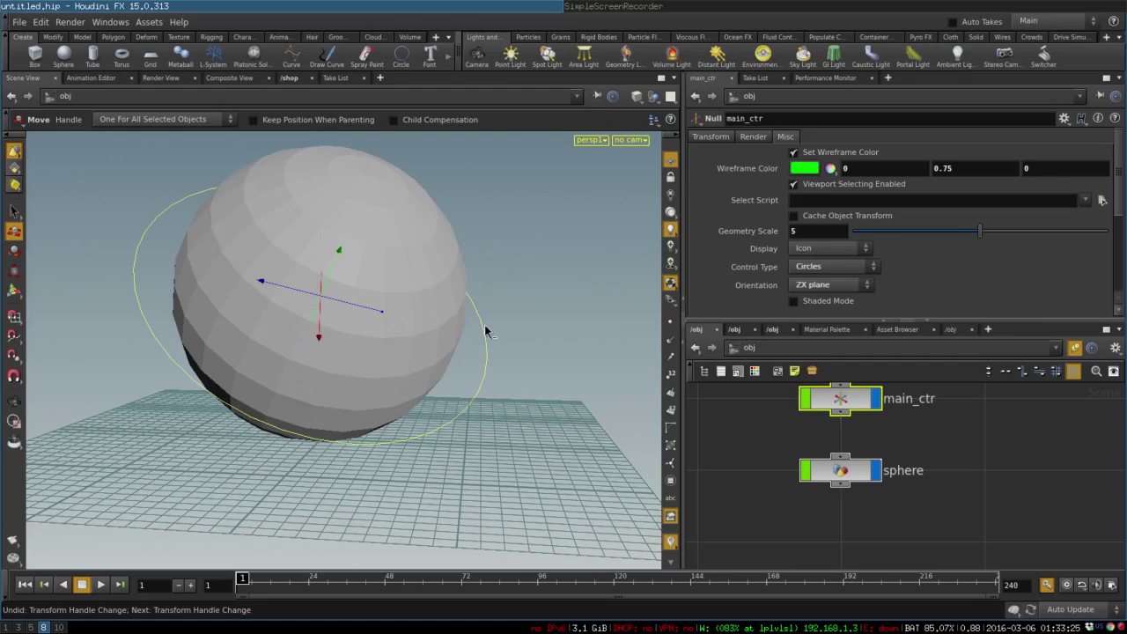
{"action": "key", "text": "ctrl+z"}
{"action": "key", "text": "ctrl+z"}
{"action": "key", "text": "ctrl+z"}
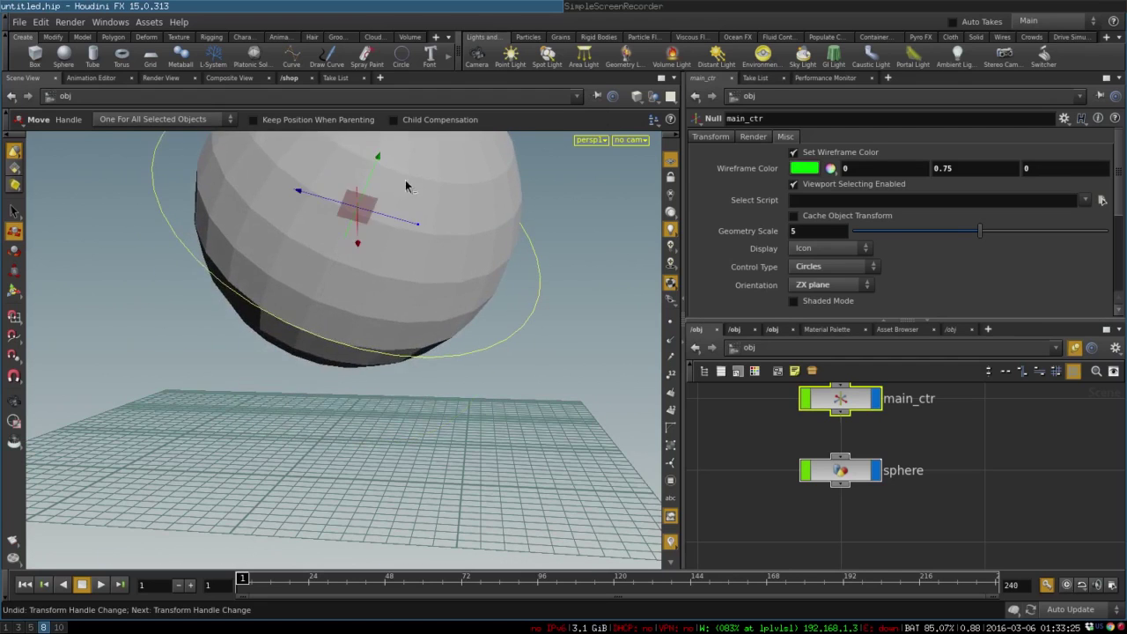
{"action": "left_click_drag", "start_coordinate": [467, 343], "coordinate": [299, 328], "text": "alt"}
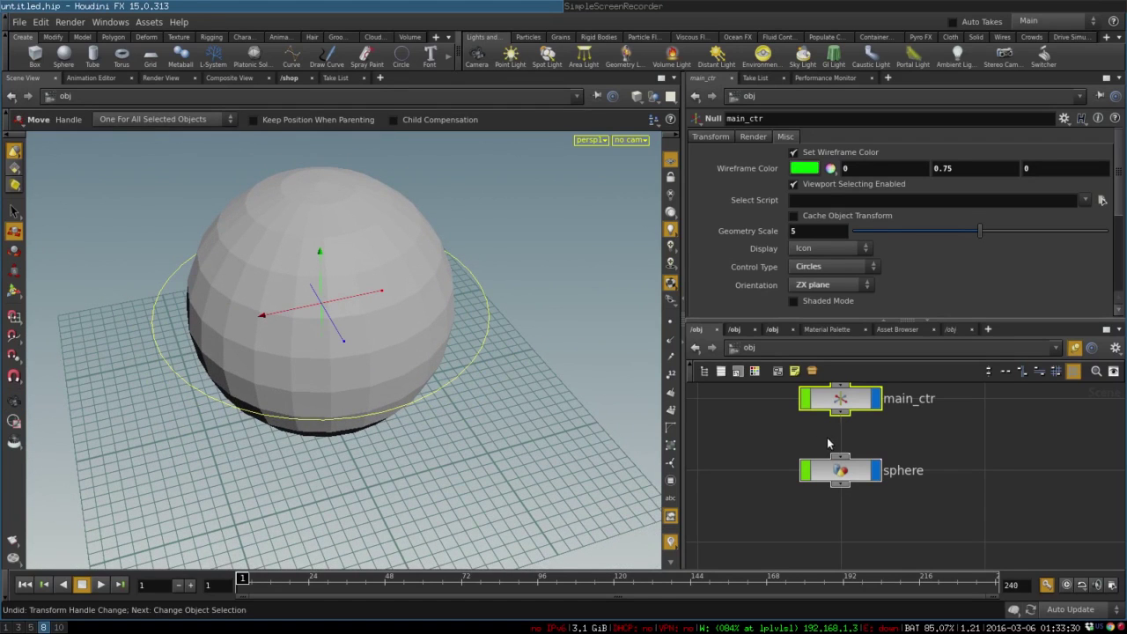
{"action": "left_click_drag", "start_coordinate": [843, 472], "coordinate": [839, 516]}
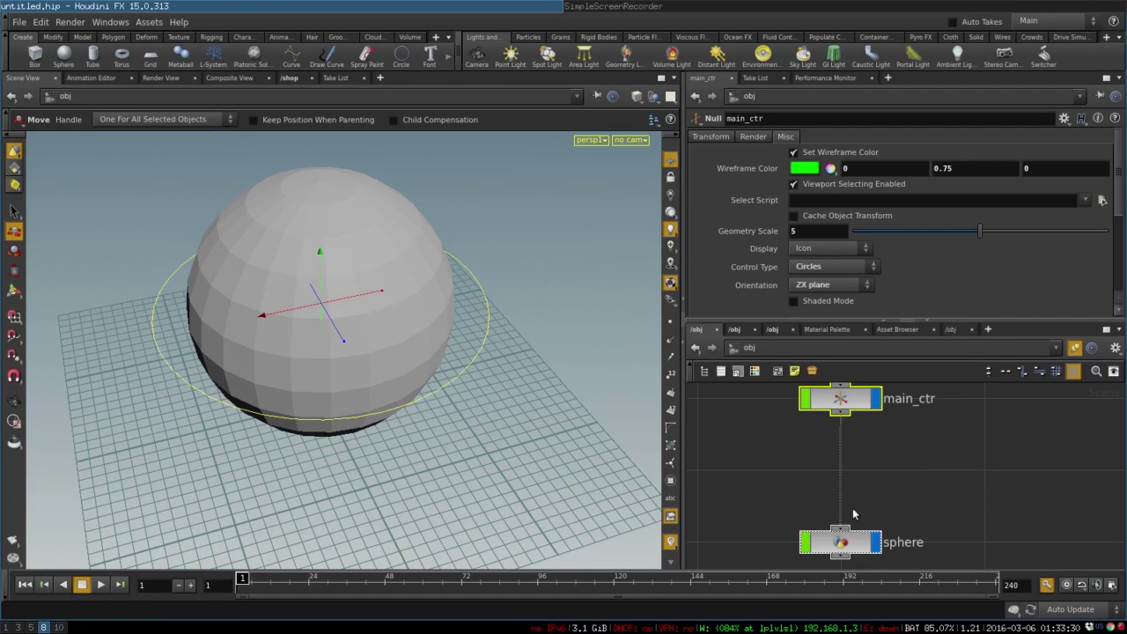
{"action": "left_click", "coordinate": [925, 421]}
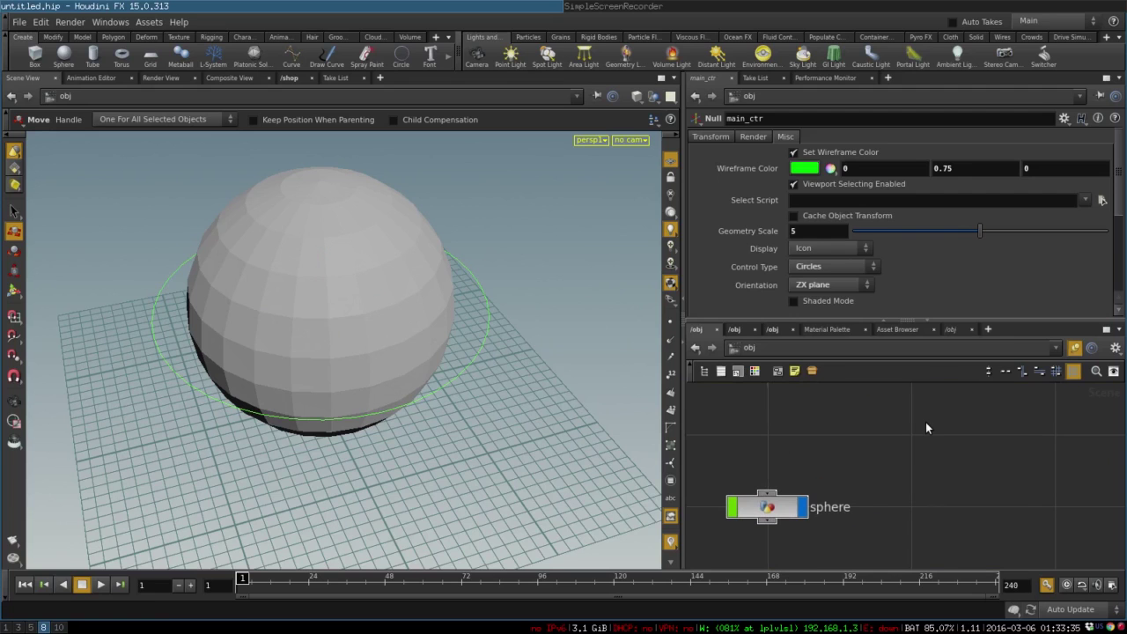
Add a new Null node near the sphere in the obj network
{"action": "key", "text": "Tab"}
{"action": "type", "text": "nu"}
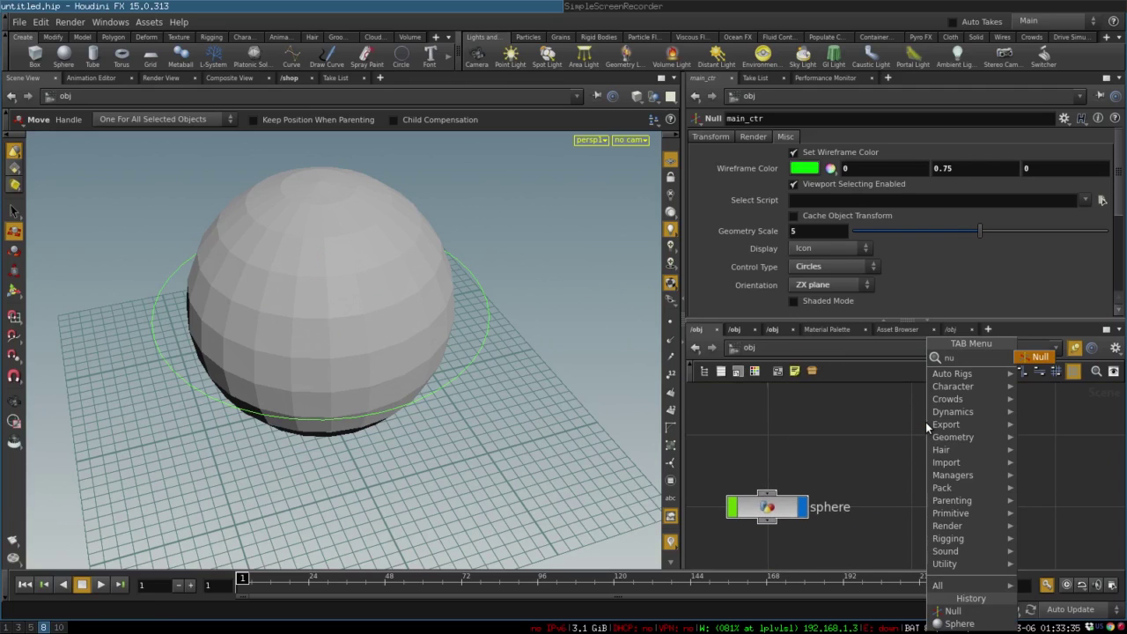
{"action": "key", "text": "Return"}
{"action": "left_click", "coordinate": [927, 394]}
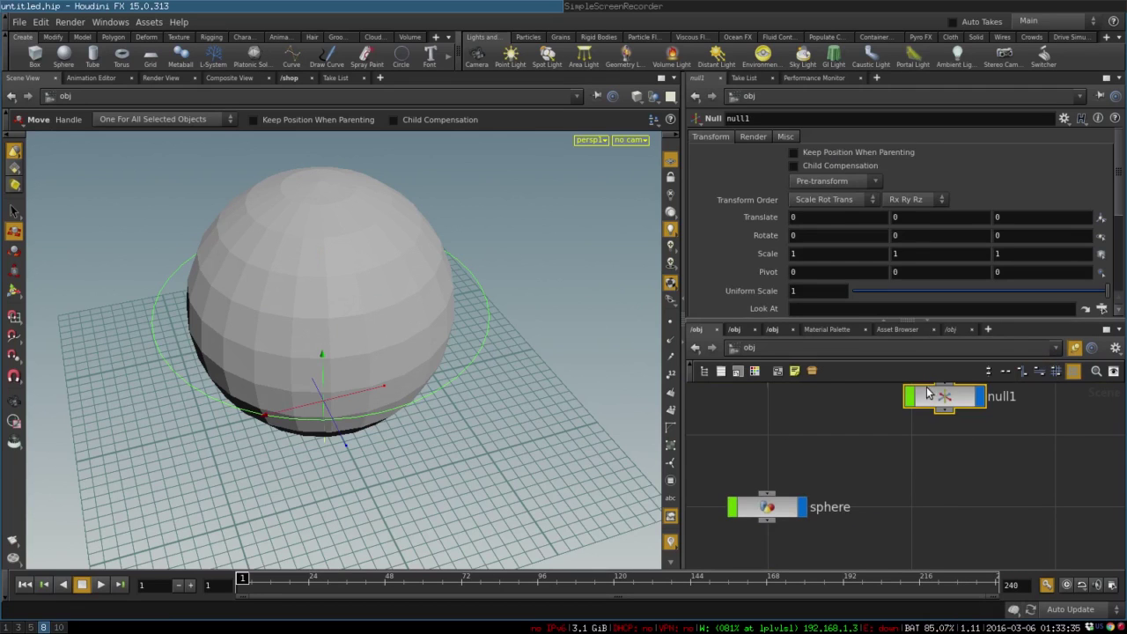
{"action": "left_click_drag", "start_coordinate": [929, 394], "coordinate": [896, 432]}
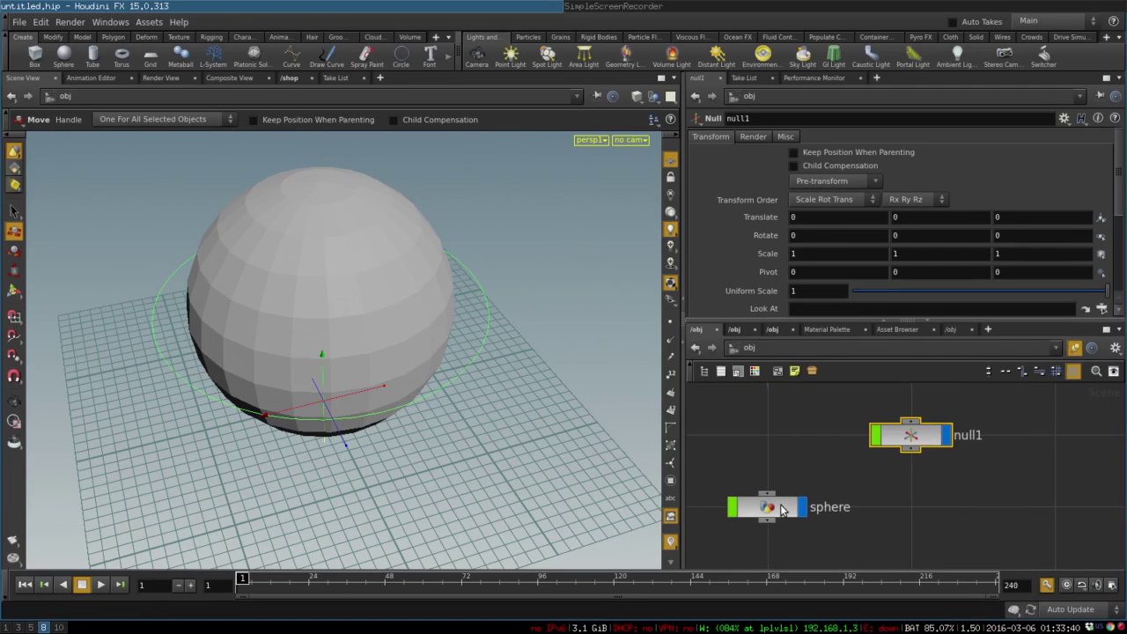
Rename the new null to squash_ctrl and position it beside the sphere node
{"action": "double_click", "coordinate": [968, 434]}
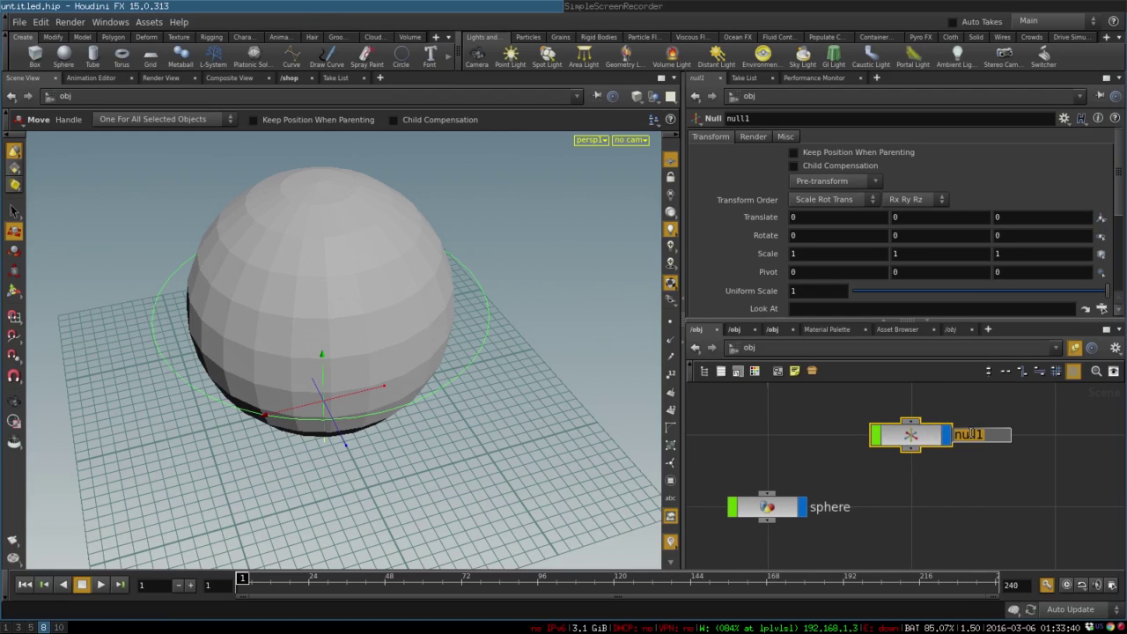
{"action": "type", "text": "S"}
{"action": "type", "text": "quash_ctrl"}
{"action": "key", "text": "Return"}
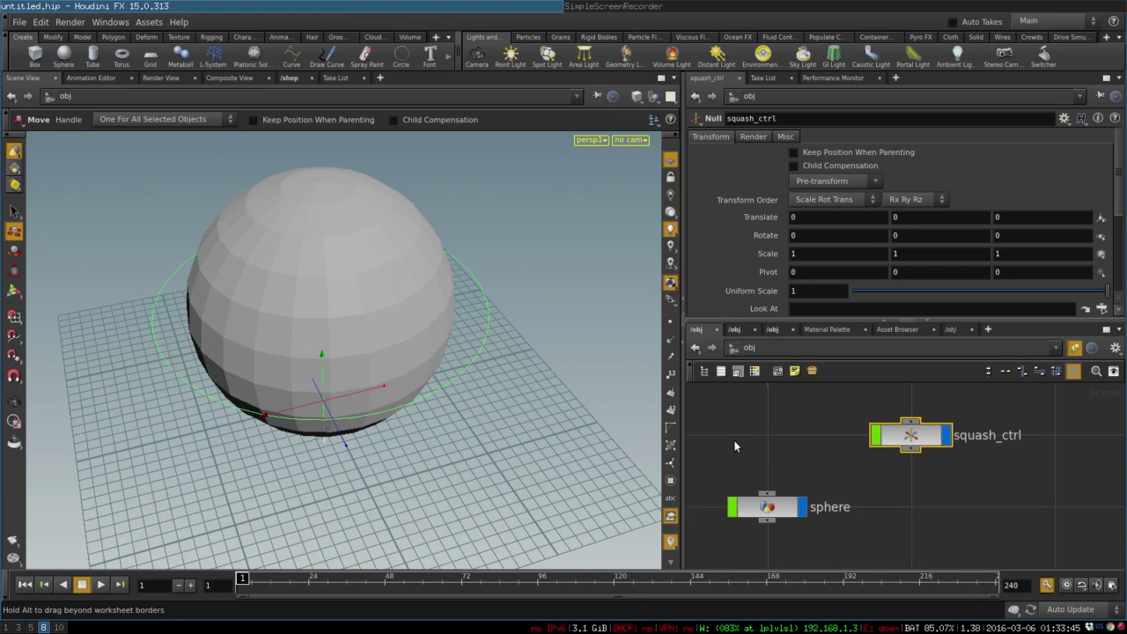
{"action": "left_click_drag", "start_coordinate": [919, 443], "coordinate": [763, 438]}
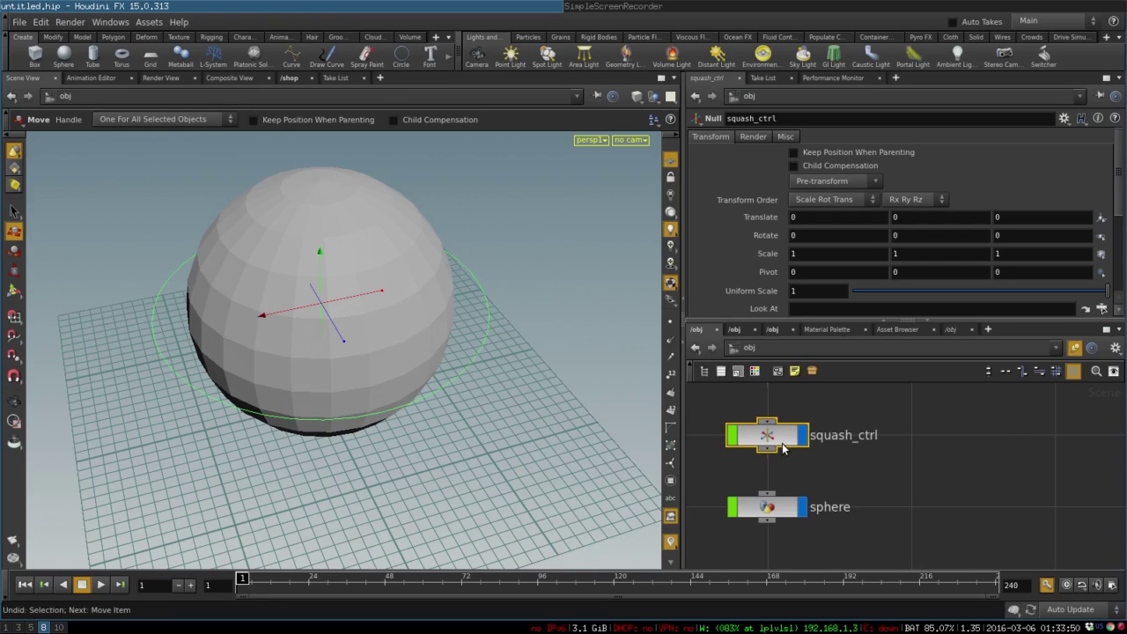
{"action": "left_click_drag", "start_coordinate": [779, 445], "coordinate": [922, 441]}
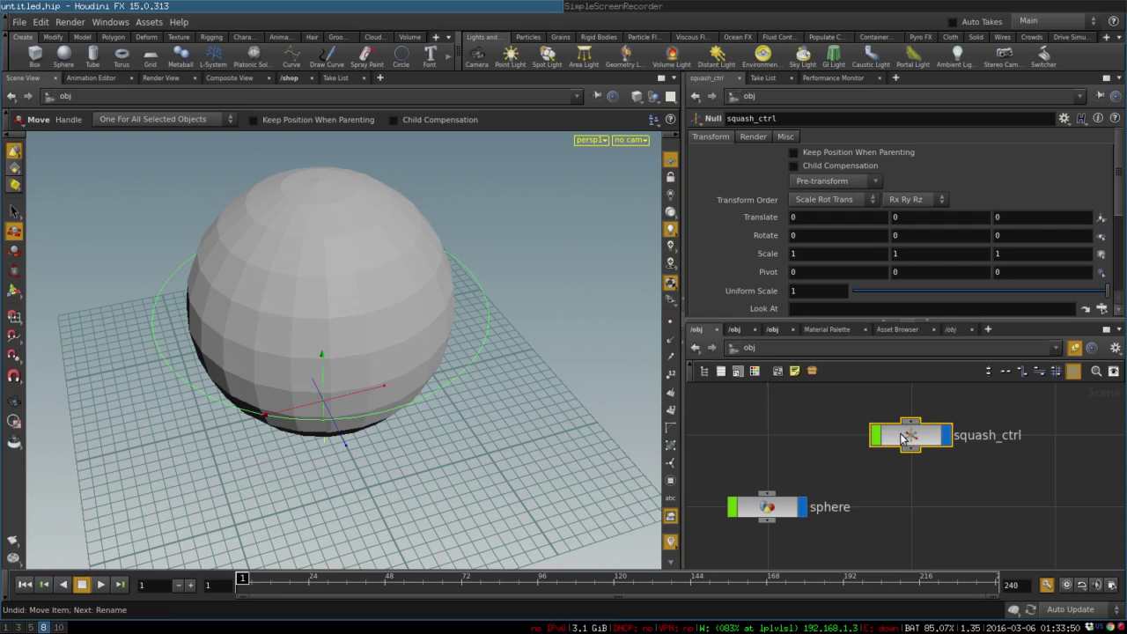
Set squash_ctrl's Control Type to Circles and show the sphere in wireframe
{"action": "left_click", "coordinate": [785, 137]}
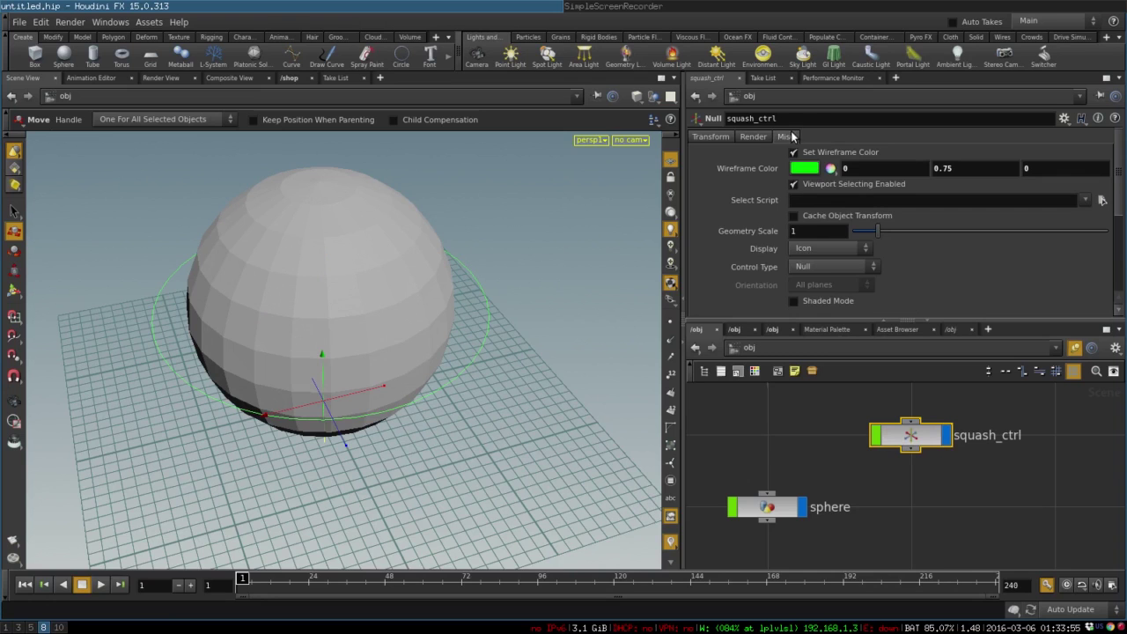
{"action": "left_click", "coordinate": [830, 264]}
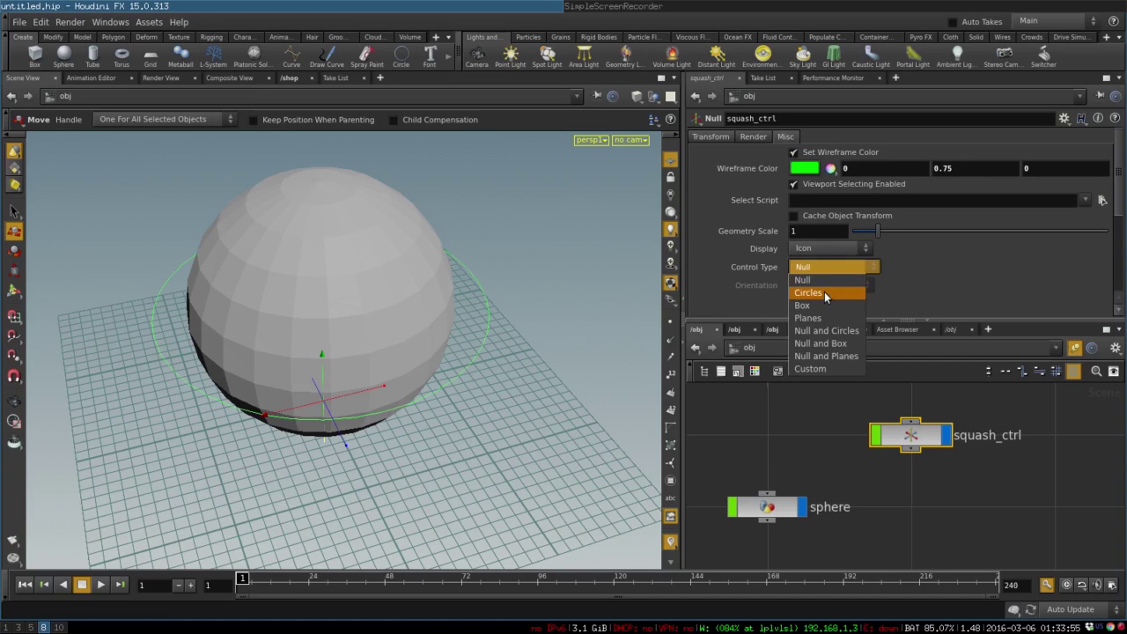
{"action": "left_click", "coordinate": [824, 289]}
{"action": "key", "text": "s"}
{"action": "key", "text": "w"}
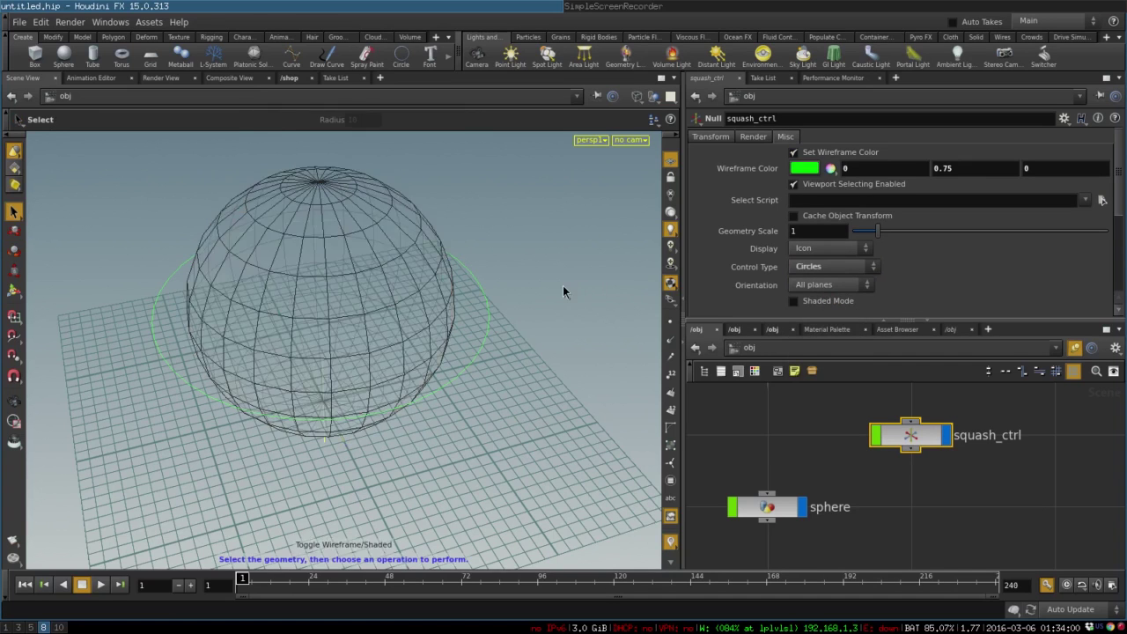
{"action": "key", "text": "space"}
Set squash_ctrl's Translate Y to 1 and dive into its internal network
{"action": "double_click", "coordinate": [900, 435]}
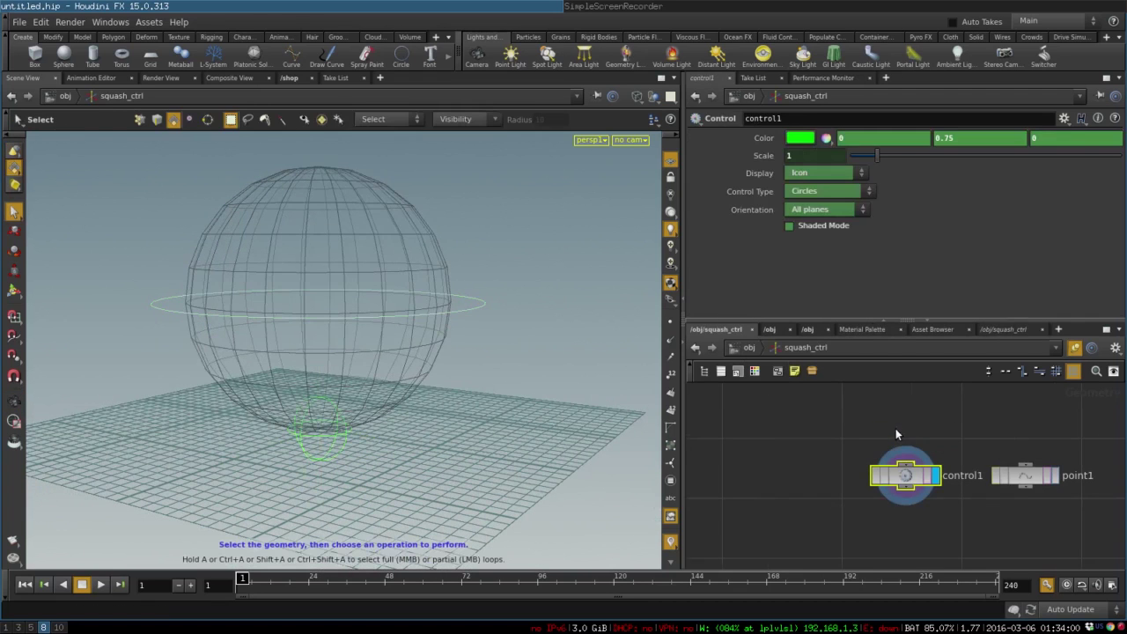
{"action": "left_click", "coordinate": [744, 347]}
{"action": "left_click", "coordinate": [712, 136]}
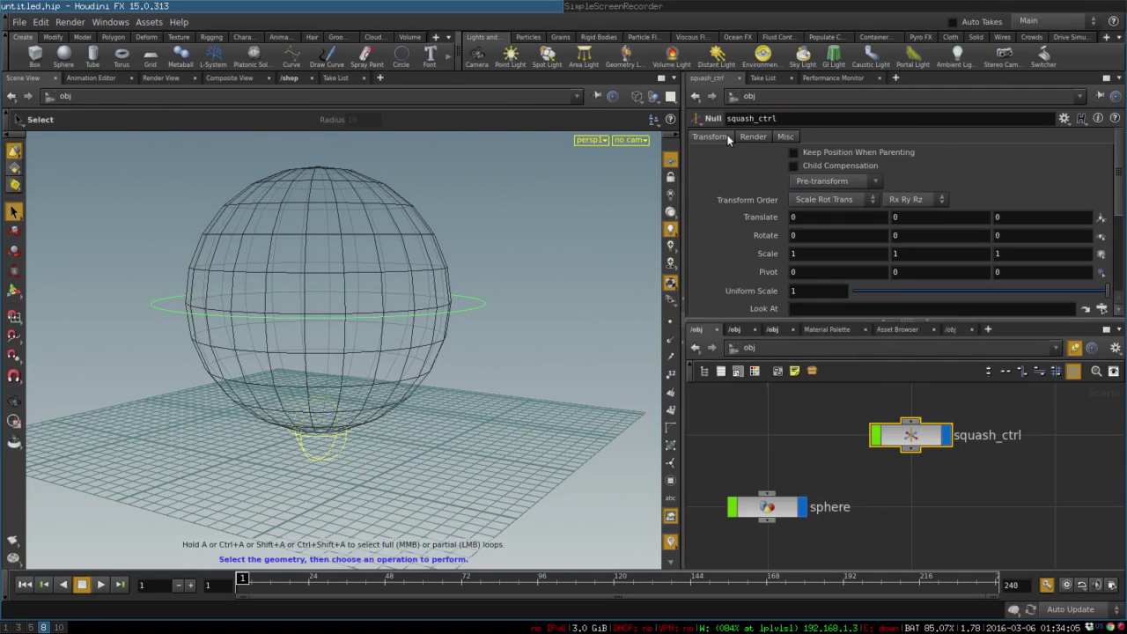
{"action": "left_click", "coordinate": [911, 233]}
{"action": "double_click", "coordinate": [891, 439]}
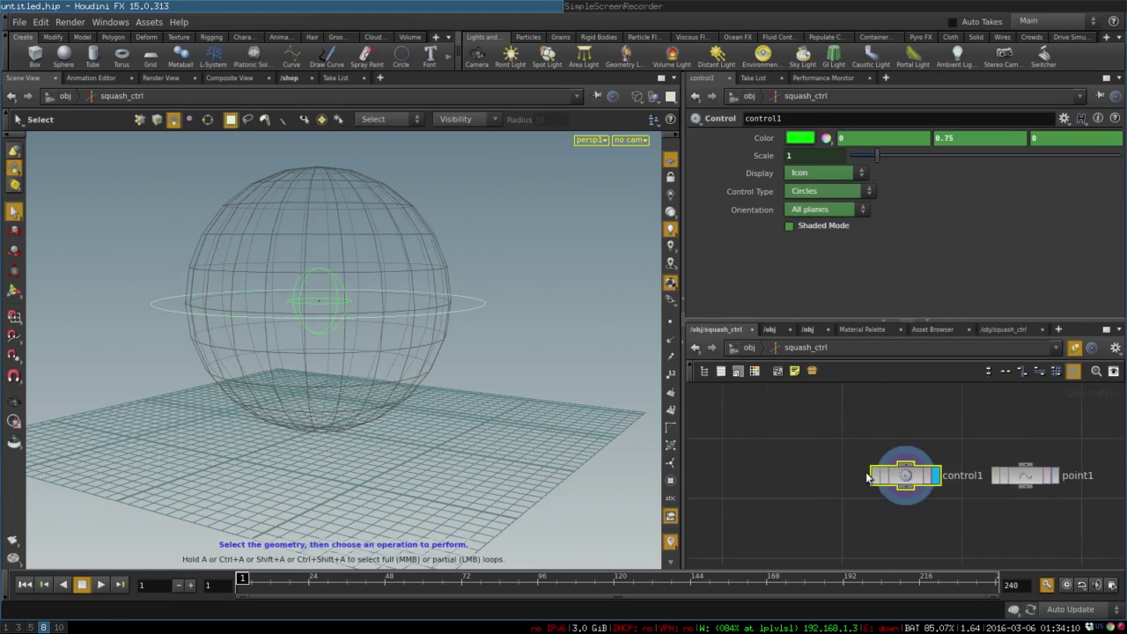
Add a displayed Transform node after control1 with Scale Y raised to 5
{"action": "key", "text": "Tab"}
{"action": "type", "text": "tra"}
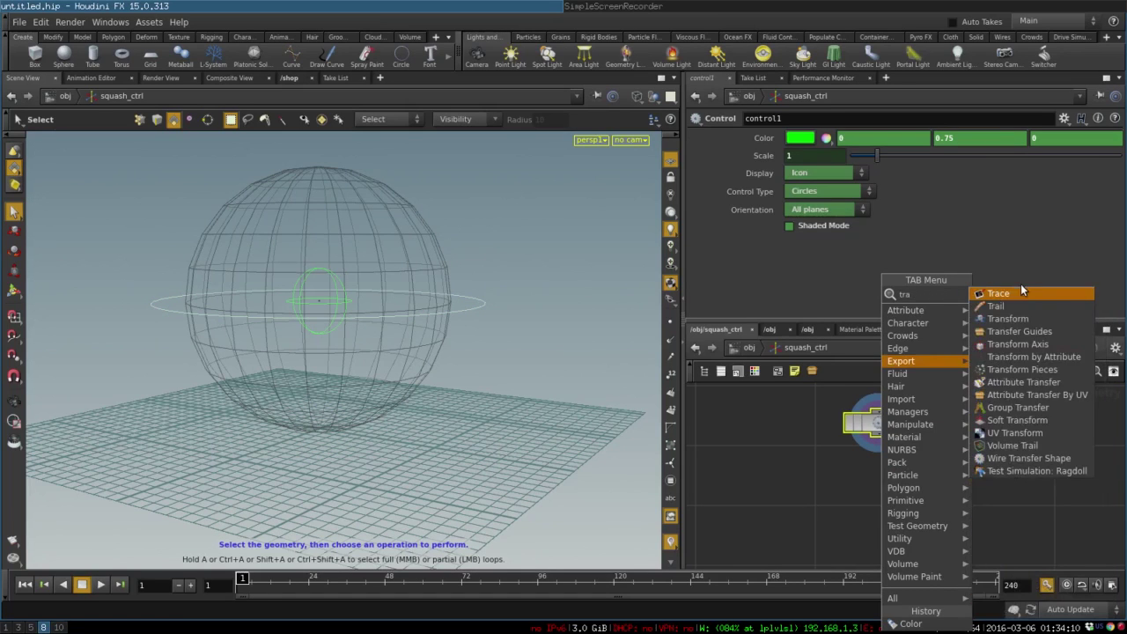
{"action": "left_click", "coordinate": [1022, 317]}
{"action": "left_click", "coordinate": [815, 463]}
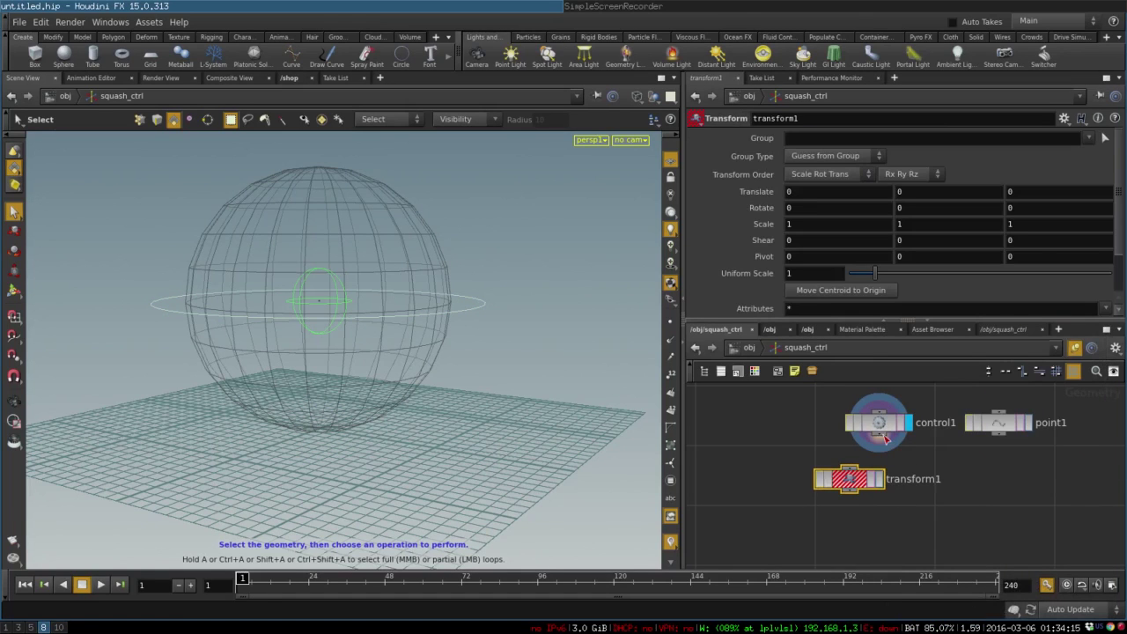
{"action": "left_click_drag", "start_coordinate": [877, 438], "coordinate": [849, 466]}
{"action": "left_click", "coordinate": [879, 478]}
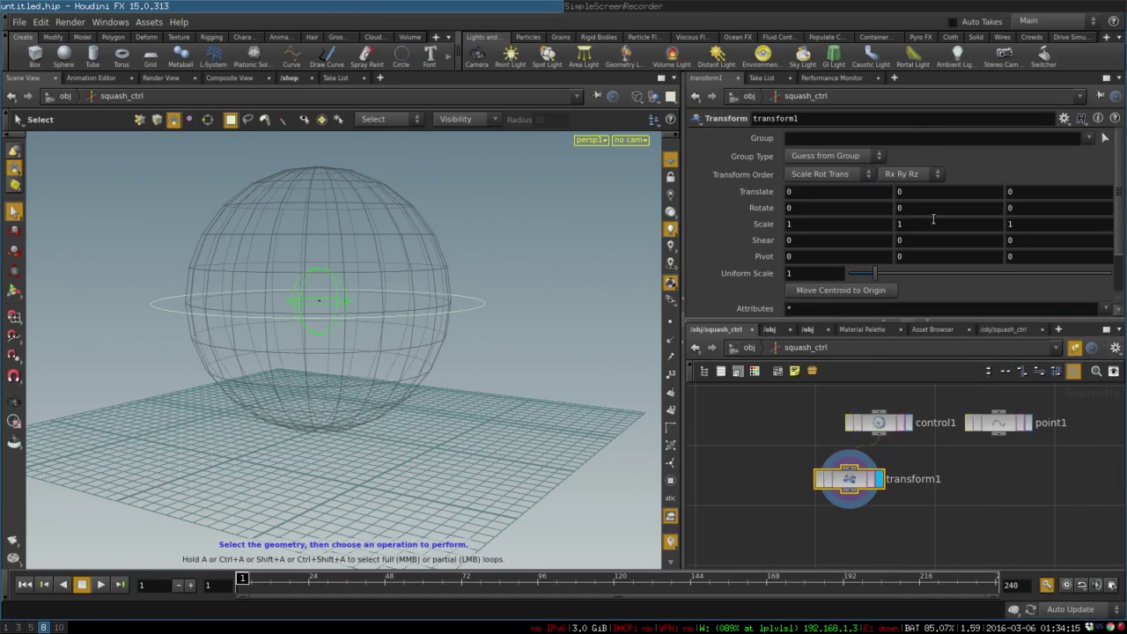
{"action": "middle_click_drag", "start_coordinate": [904, 225], "coordinate": [940, 184]}
{"action": "mouse_move", "coordinate": [758, 222]}
{"action": "middle_mouse_down"}
{"action": "mouse_move", "coordinate": [744, 220]}
{"action": "mouse_move", "coordinate": [757, 226]}
{"action": "middle_mouse_up"}
Return to obj level with shaded display, and undo an accidental move of squash_ctrl
{"action": "left_click", "coordinate": [744, 347]}
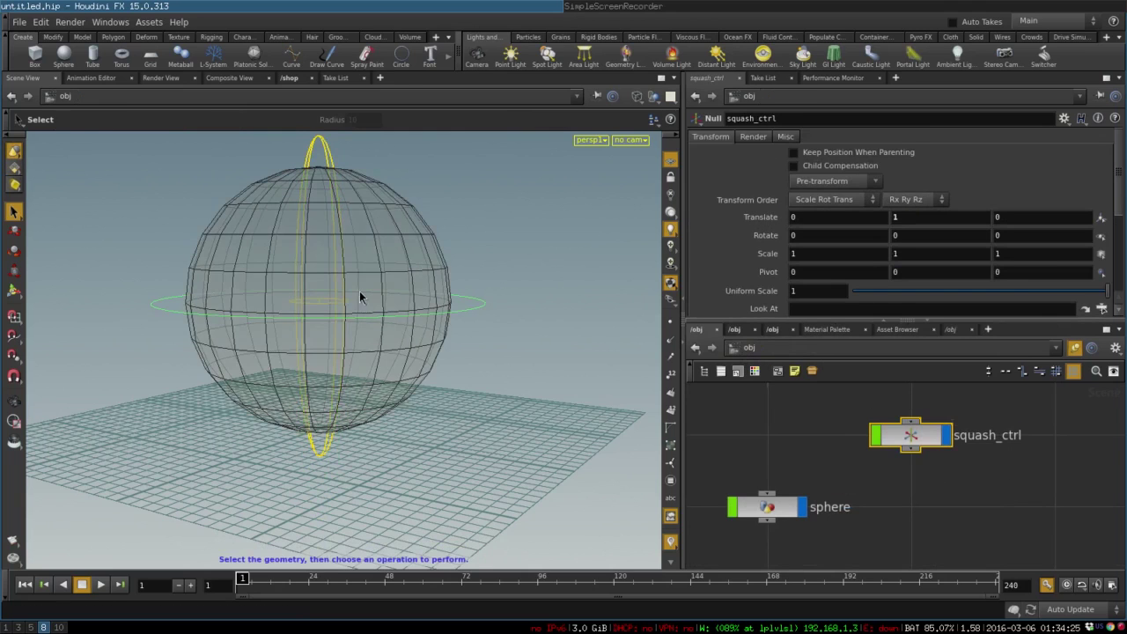
{"action": "key", "text": "w"}
{"action": "key", "text": "Escape"}
{"action": "left_click_drag", "start_coordinate": [415, 284], "coordinate": [348, 320]}
{"action": "key", "text": "s"}
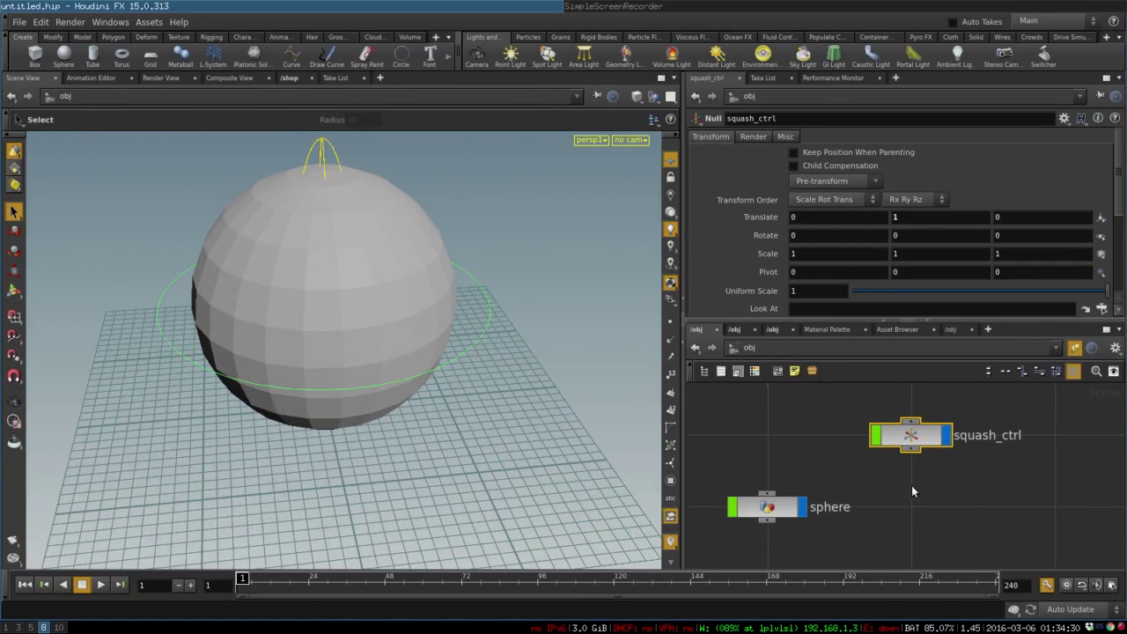
{"action": "key", "text": "h"}
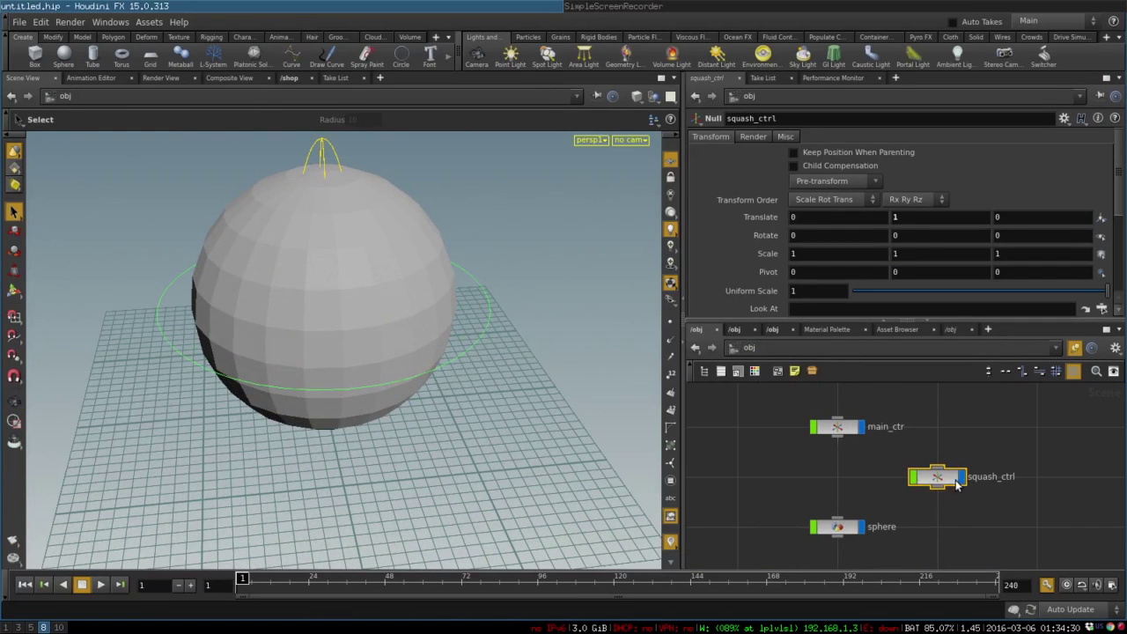
{"action": "left_click_drag", "start_coordinate": [958, 485], "coordinate": [827, 482]}
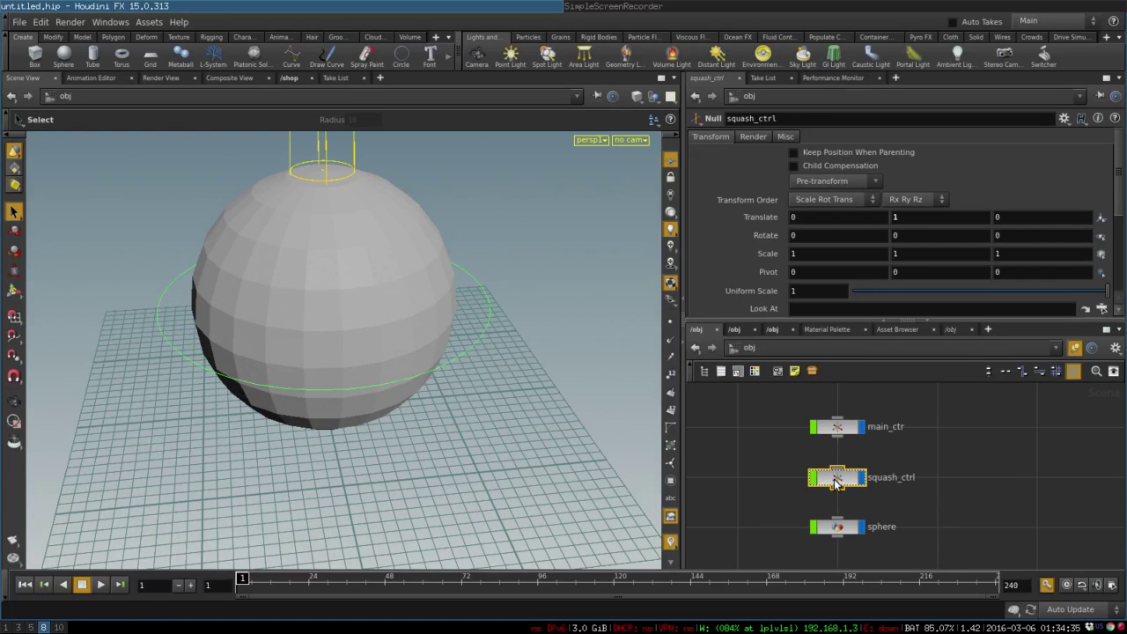
{"action": "key", "text": "h"}
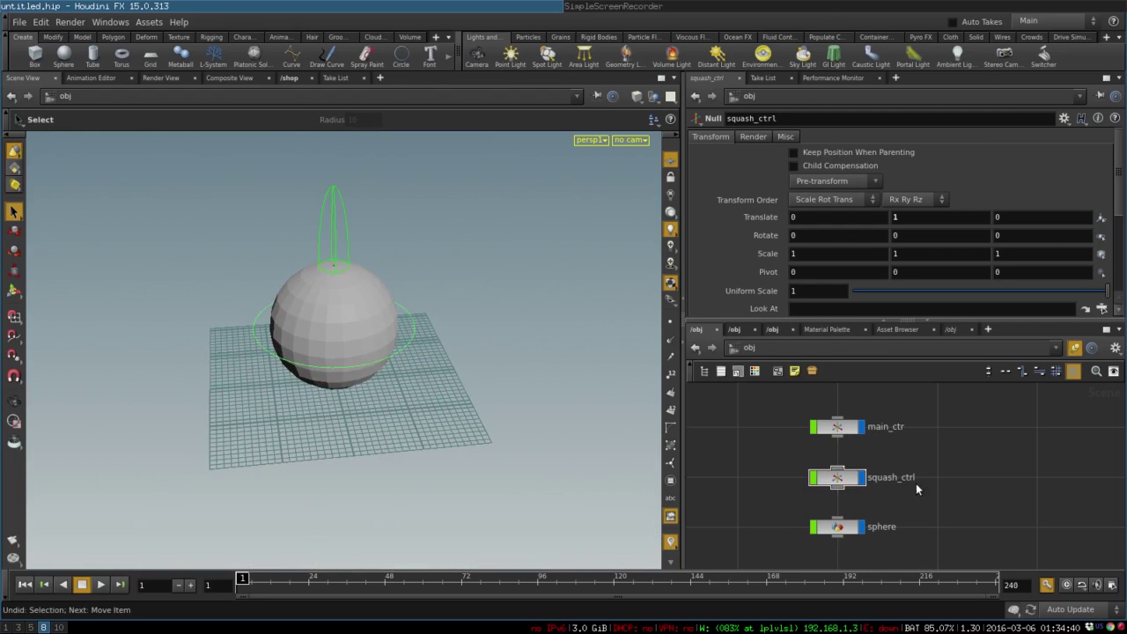
{"action": "key", "text": "ctrl+z"}
Move squash_ctrl in the network, squash the ball with its scale handles, then reset Scale Y to 1
{"action": "left_click", "coordinate": [852, 155]}
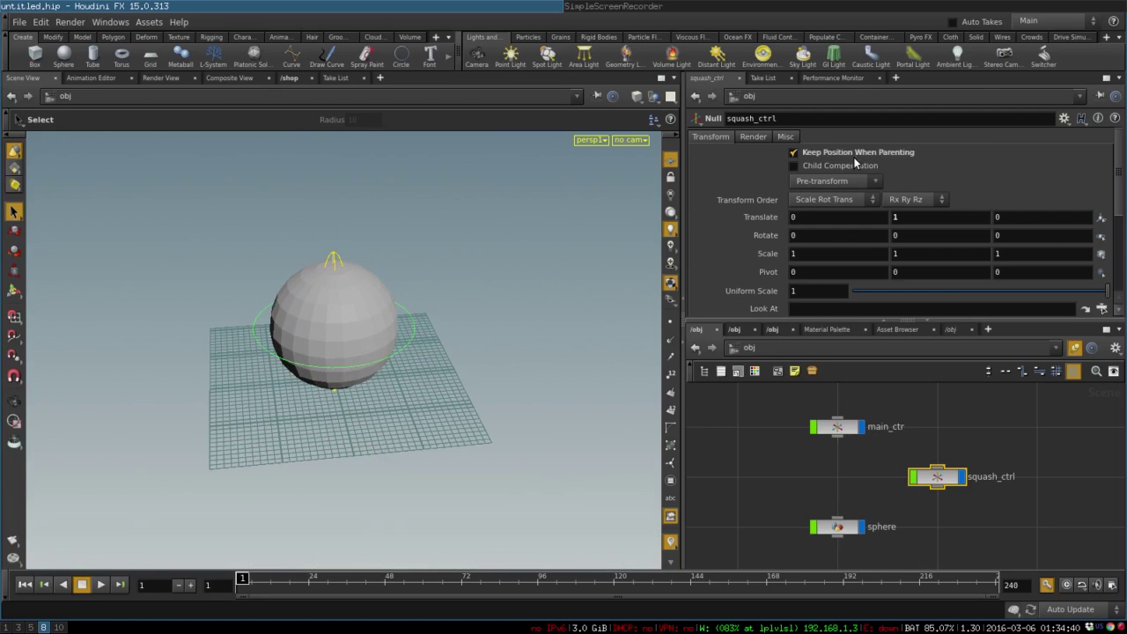
{"action": "left_click_drag", "start_coordinate": [932, 481], "coordinate": [832, 489]}
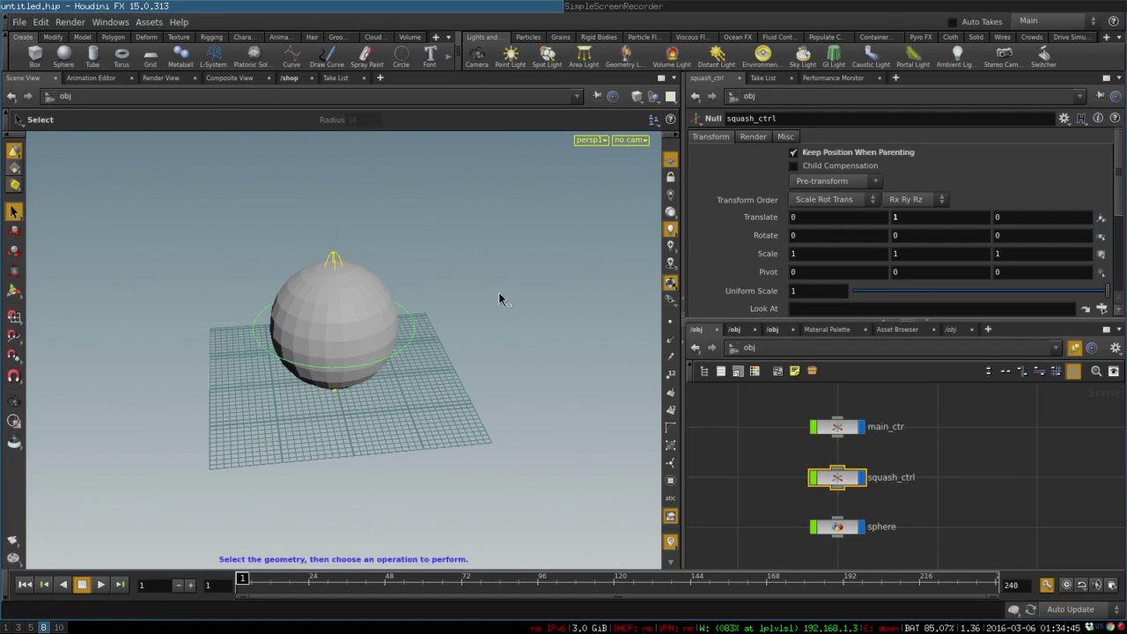
{"action": "key", "text": "r"}
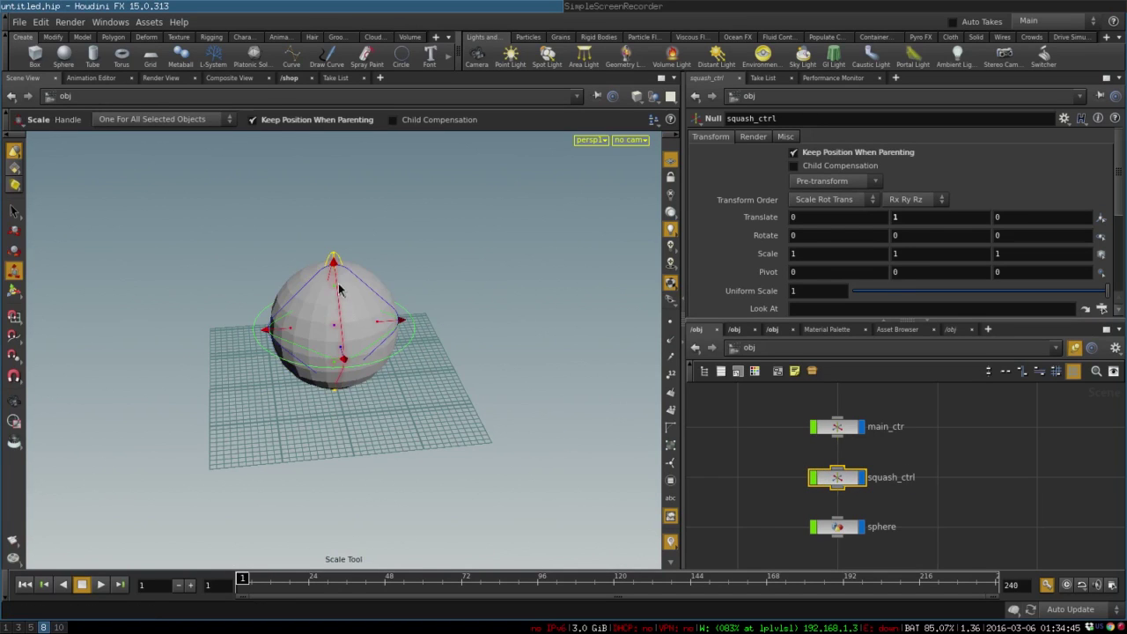
{"action": "mouse_move", "coordinate": [333, 262]}
{"action": "left_mouse_down"}
{"action": "mouse_move", "coordinate": [334, 231]}
{"action": "mouse_move", "coordinate": [341, 237]}
{"action": "mouse_move", "coordinate": [329, 256]}
{"action": "mouse_move", "coordinate": [330, 241]}
{"action": "left_mouse_up"}
{"action": "key", "text": "ctrl+z"}
{"action": "key", "text": "ctrl+z"}
{"action": "scroll", "coordinate": [402, 252], "scroll_direction": "up", "scroll_amount": 5}
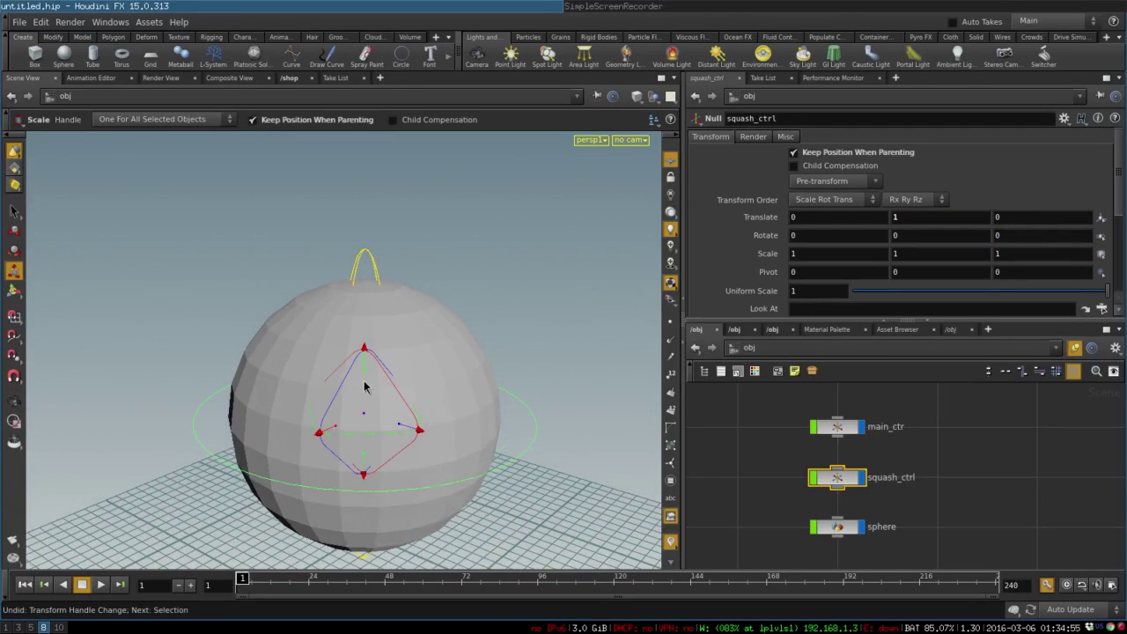
{"action": "left_click_drag", "start_coordinate": [364, 371], "coordinate": [424, 383]}
{"action": "mouse_move", "coordinate": [437, 383]}
{"action": "middle_mouse_down"}
{"action": "mouse_move", "coordinate": [443, 373]}
{"action": "mouse_move", "coordinate": [435, 381]}
{"action": "middle_mouse_up"}
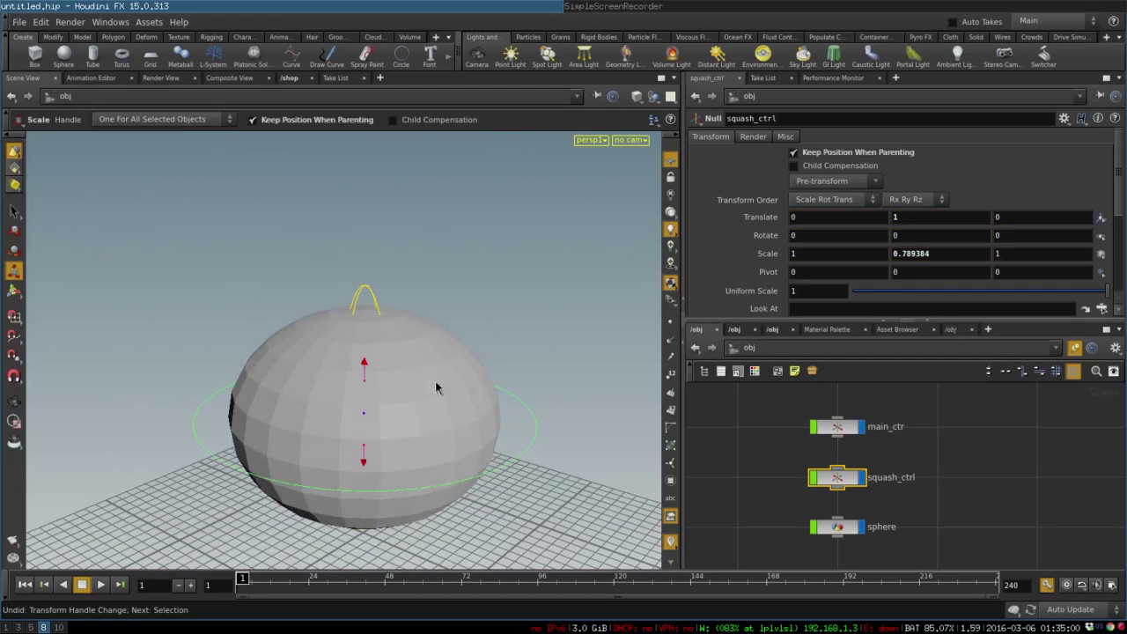
{"action": "middle_click", "coordinate": [934, 256], "text": "ctrl"}
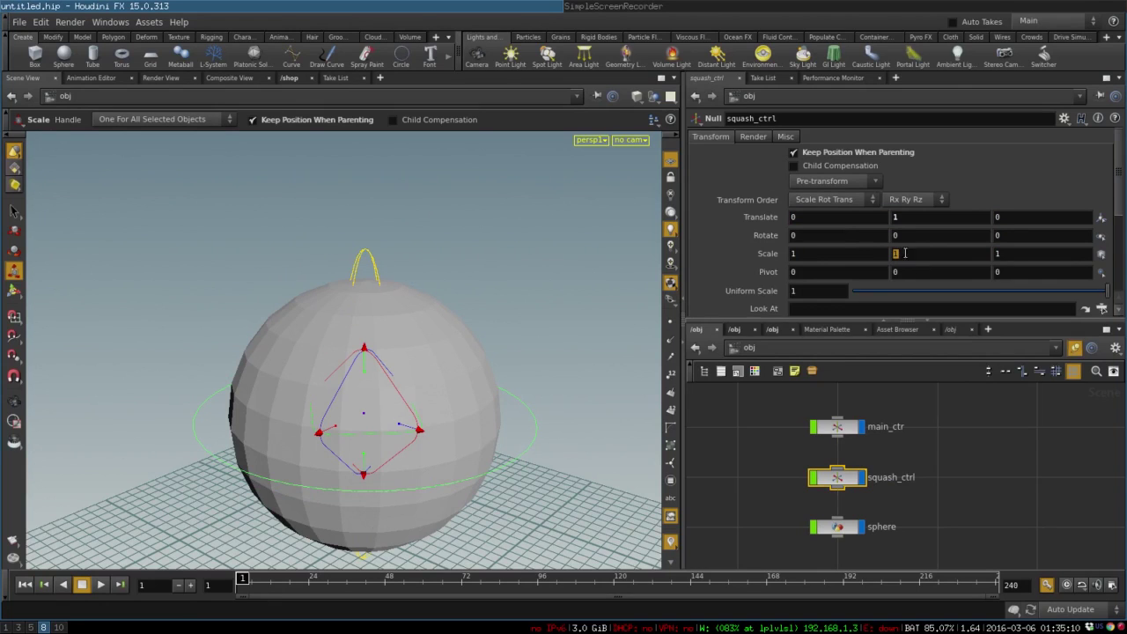
Paste Scale Y as a relative reference into Scale X, test with Scale Y 1.9, then reset to 1
{"action": "right_click", "coordinate": [906, 254]}
{"action": "left_click", "coordinate": [933, 310]}
{"action": "right_click", "coordinate": [808, 256]}
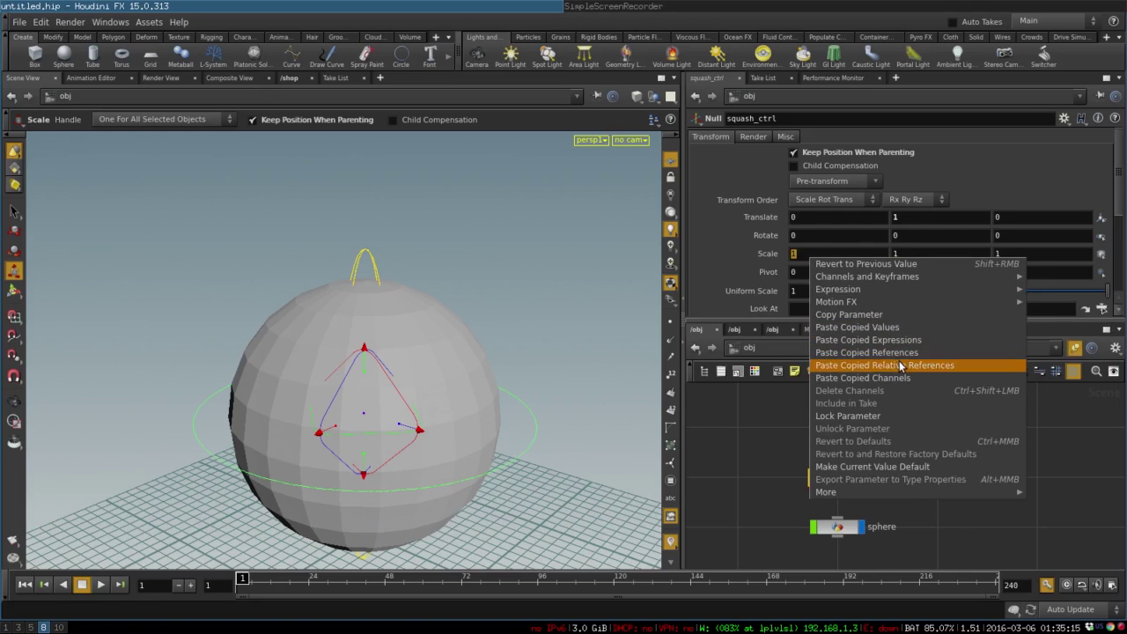
{"action": "left_click", "coordinate": [884, 364]}
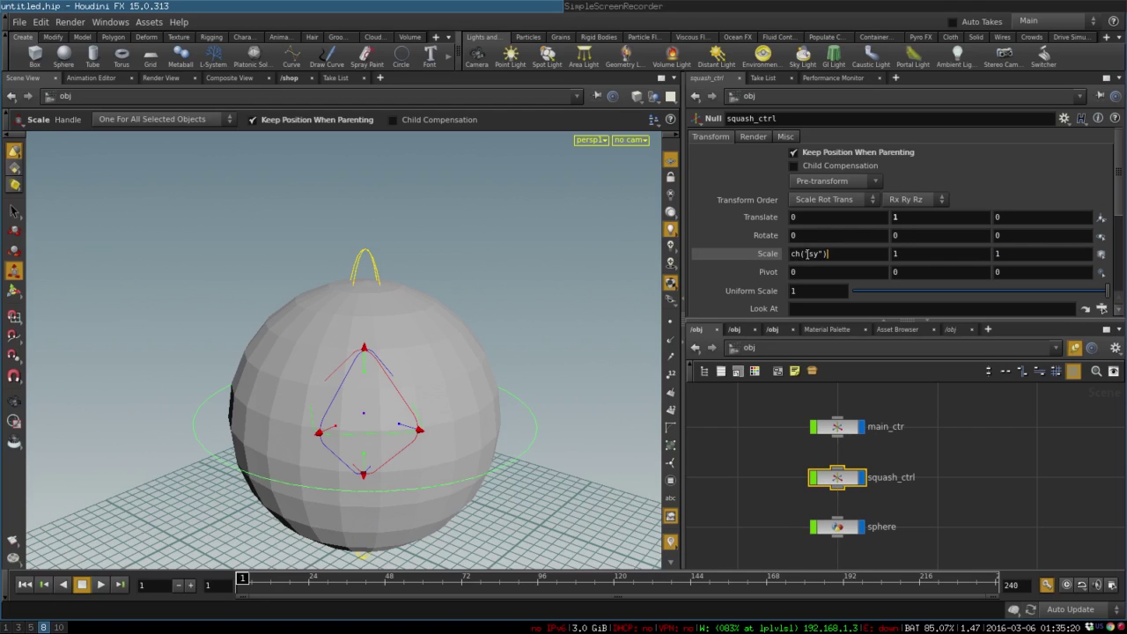
{"action": "left_click", "coordinate": [908, 253]}
{"action": "key", "text": "Return"}
{"action": "middle_click", "coordinate": [898, 253]}
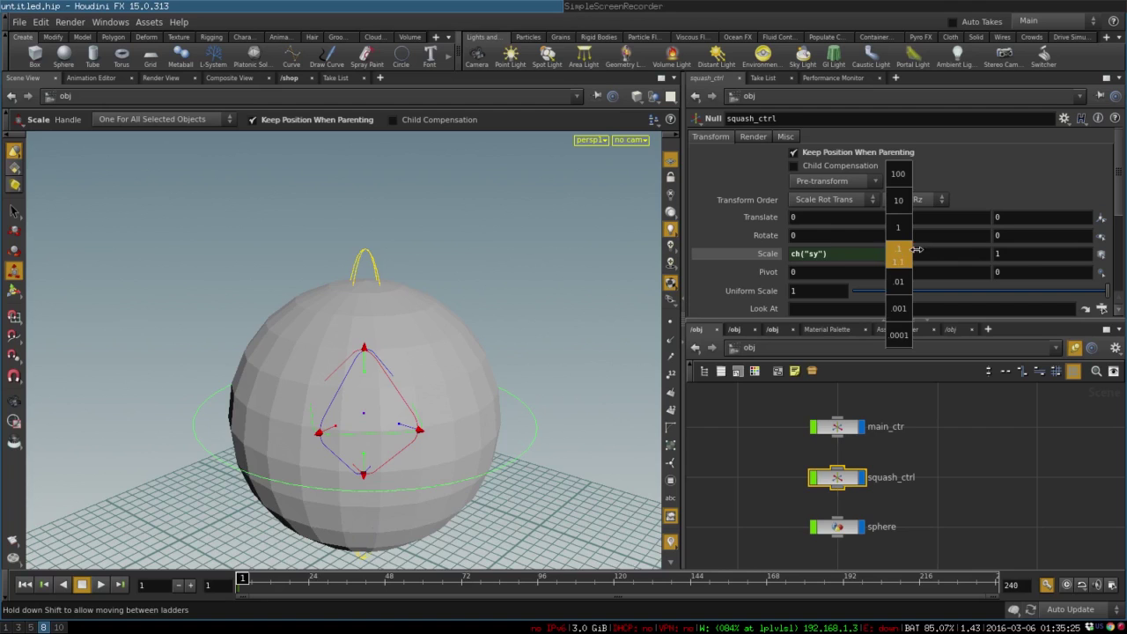
{"action": "middle_click_drag", "start_coordinate": [916, 250], "coordinate": [973, 252]}
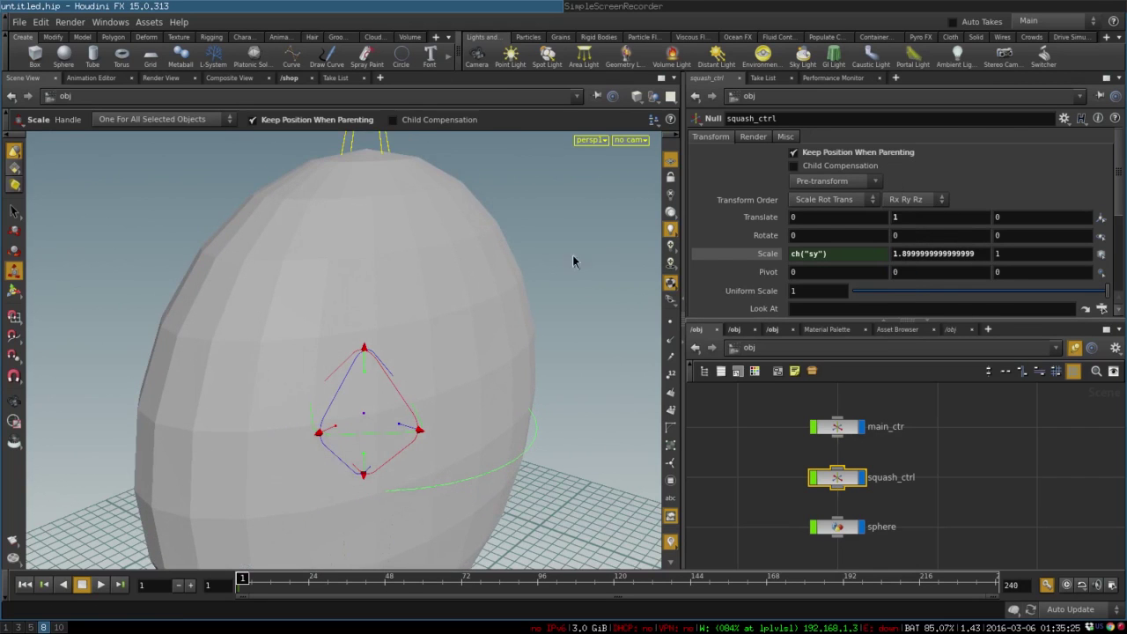
{"action": "middle_click", "coordinate": [917, 253], "text": "ctrl"}
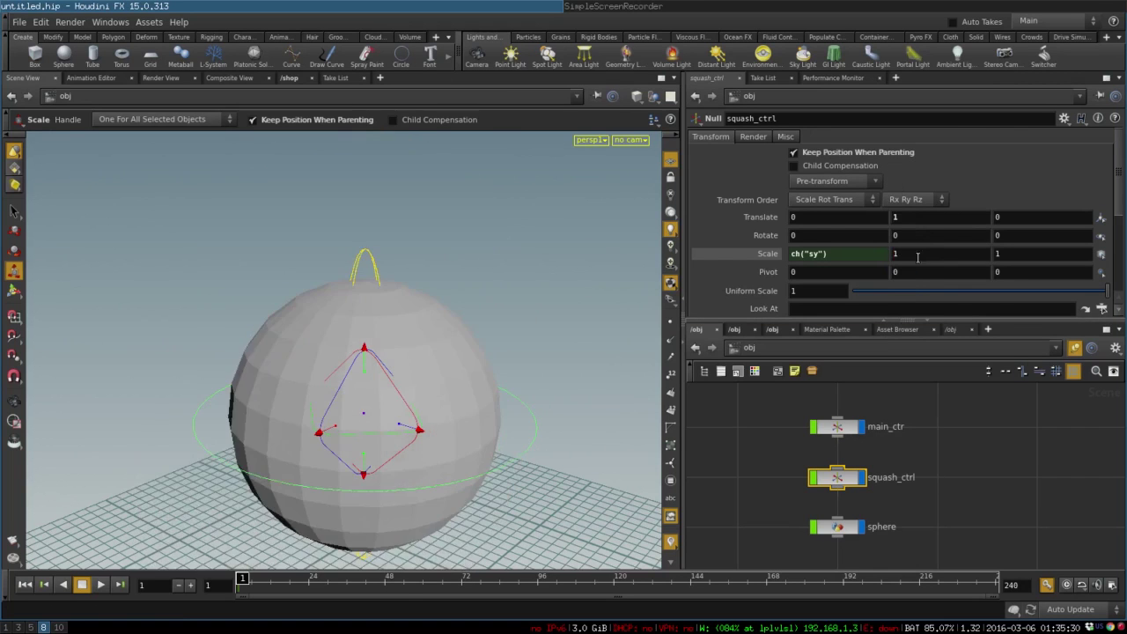
Paste Scale X as a relative reference into Scale Z, giving ch("sx"), and reopen the Scale X expression
{"action": "right_click", "coordinate": [848, 255]}
{"action": "left_click", "coordinate": [872, 307]}
{"action": "left_click", "coordinate": [857, 236]}
{"action": "right_click", "coordinate": [998, 254]}
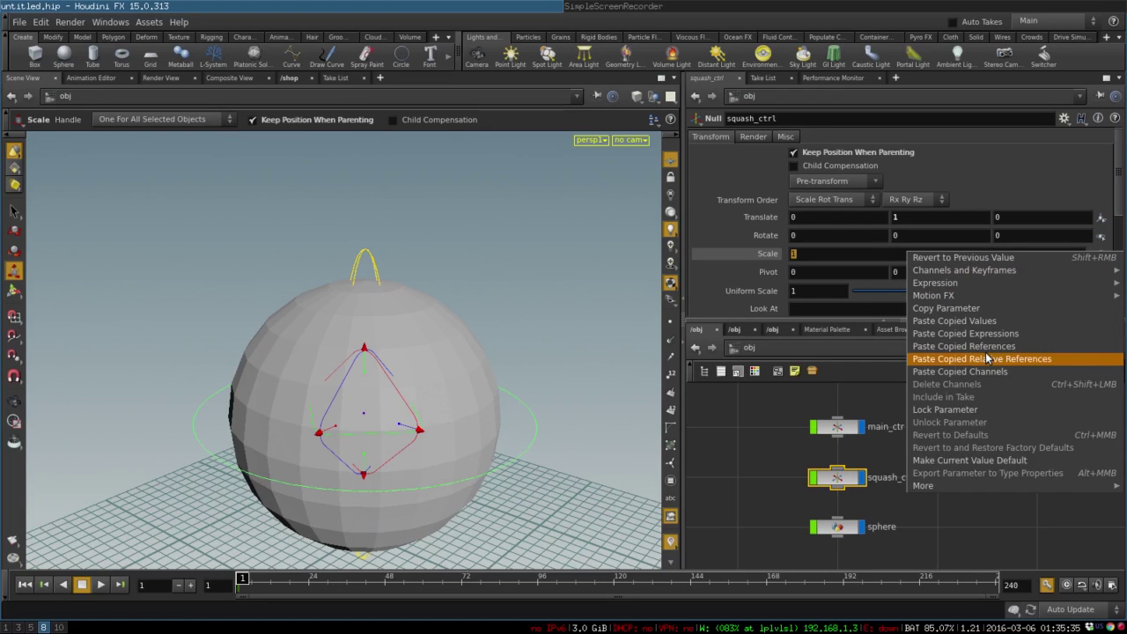
{"action": "left_click", "coordinate": [973, 359]}
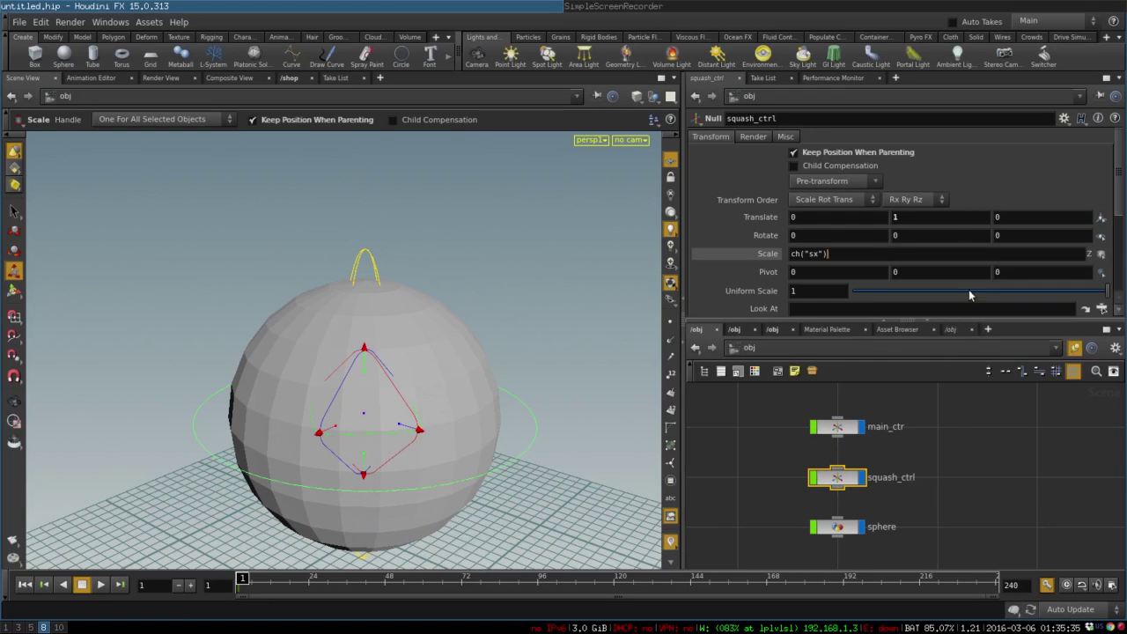
{"action": "left_click", "coordinate": [851, 255]}
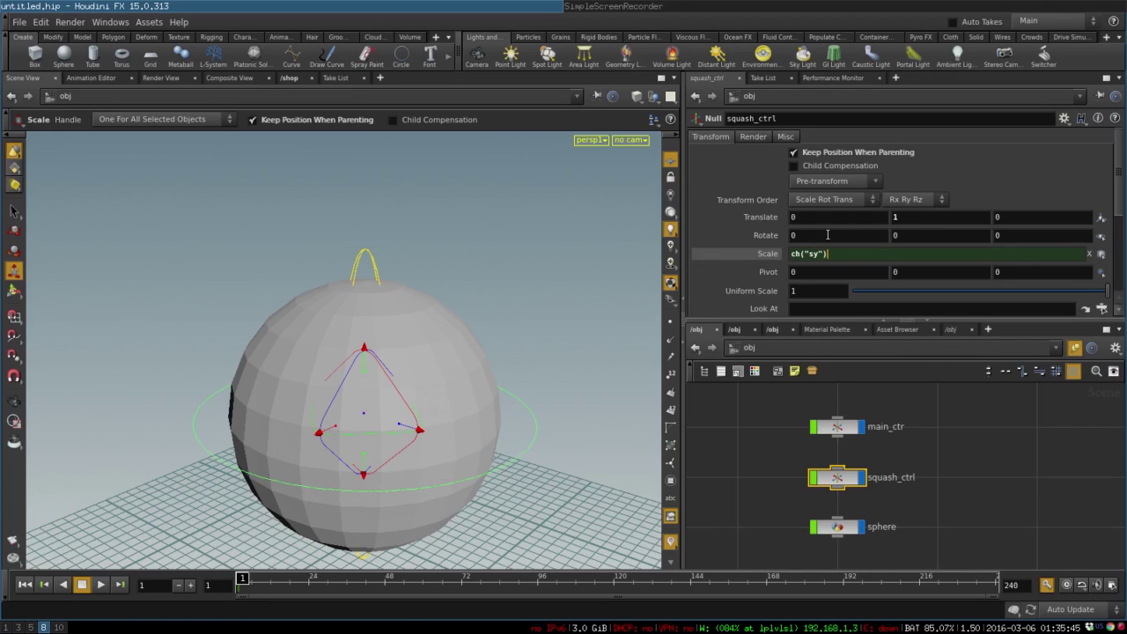
{"action": "left_click", "coordinate": [855, 239]}
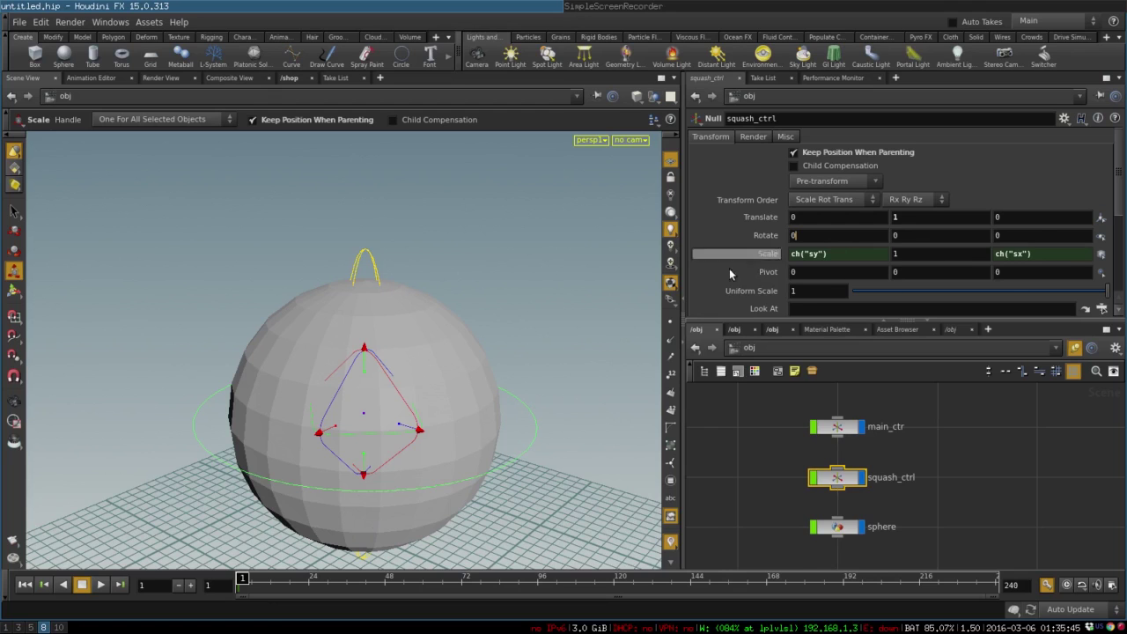
{"action": "left_click", "coordinate": [841, 253]}
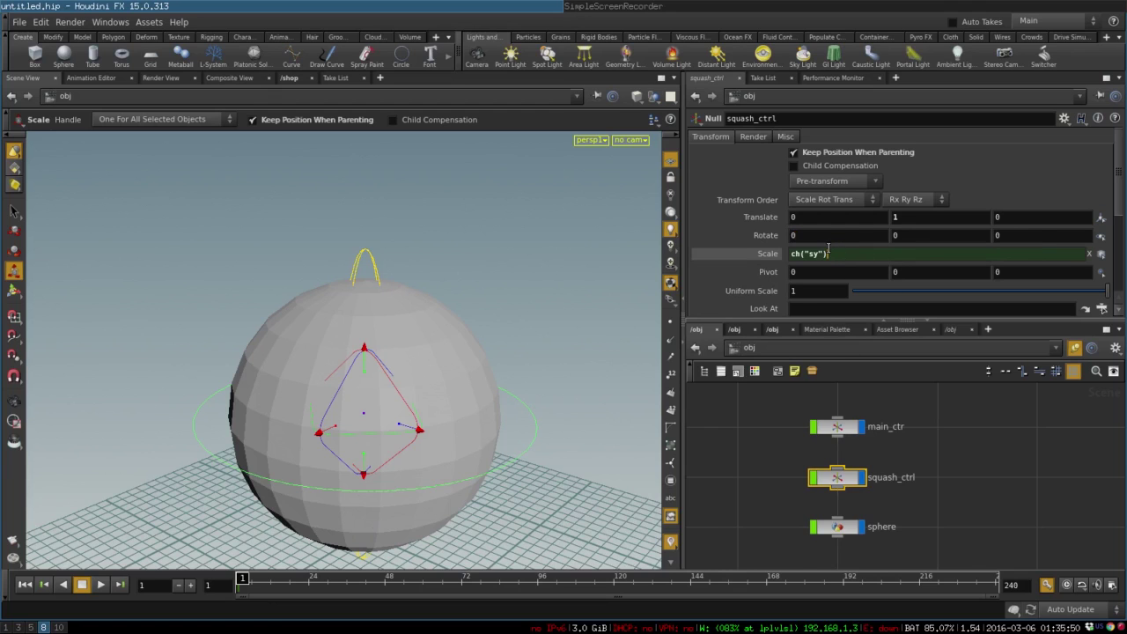
Change Scale X to 1/ch("sy"), test by stretching the ball, then reset Scale Y to 1
{"action": "type", "text": "1/"}
{"action": "key", "text": "Return"}
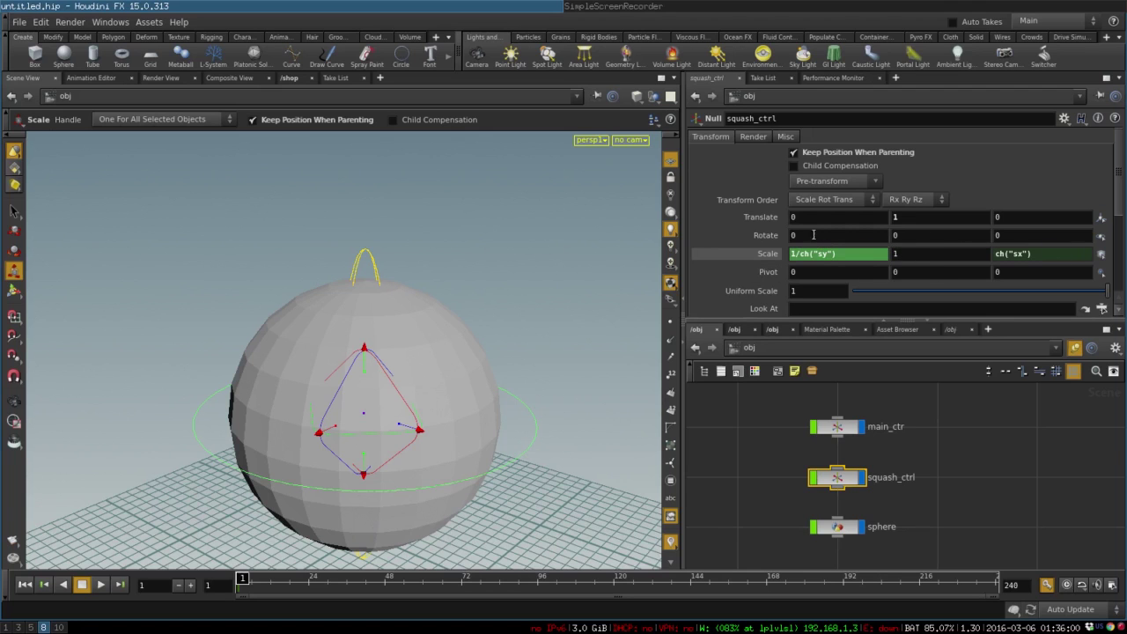
{"action": "scroll", "coordinate": [436, 309], "scroll_direction": "down", "scroll_amount": 3}
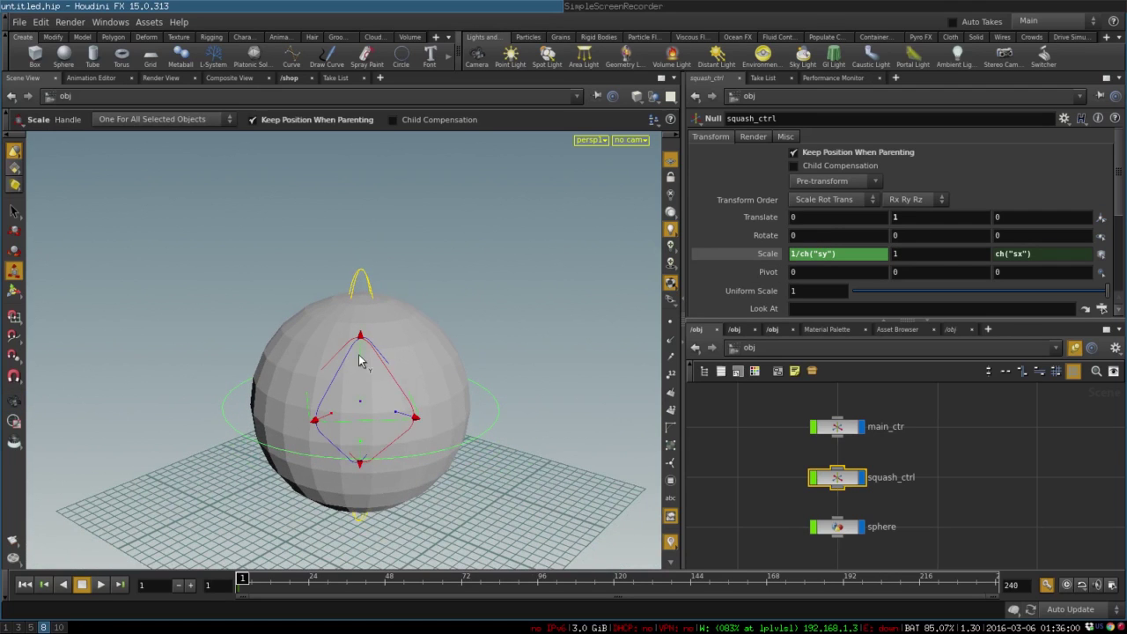
{"action": "left_click_drag", "start_coordinate": [360, 360], "coordinate": [414, 335]}
{"action": "middle_click", "coordinate": [900, 251], "text": "ctrl"}
Stretch the ball tall to Scale Y 1.595 and tilt it to Rotate Z -13.9595
{"action": "key", "text": "Escape"}
{"action": "right_click_drag", "start_coordinate": [513, 265], "coordinate": [382, 282]}
{"action": "left_click_drag", "start_coordinate": [382, 282], "coordinate": [344, 382]}
{"action": "key", "text": "Return"}
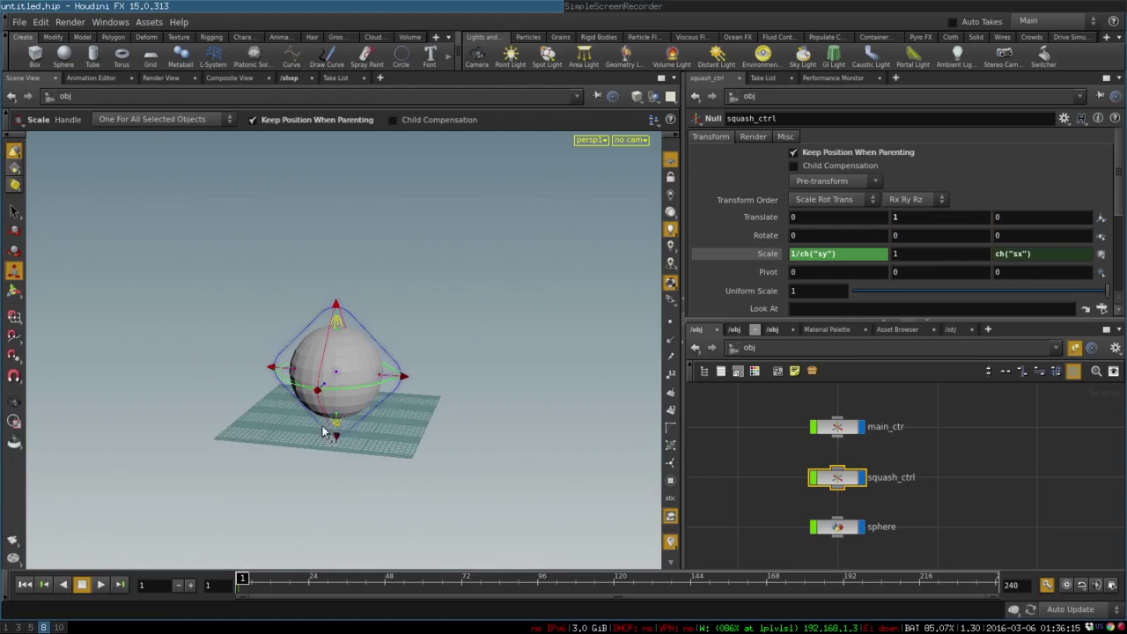
{"action": "key", "text": "Escape"}
{"action": "scroll", "coordinate": [615, 406], "scroll_direction": "up", "scroll_amount": 5}
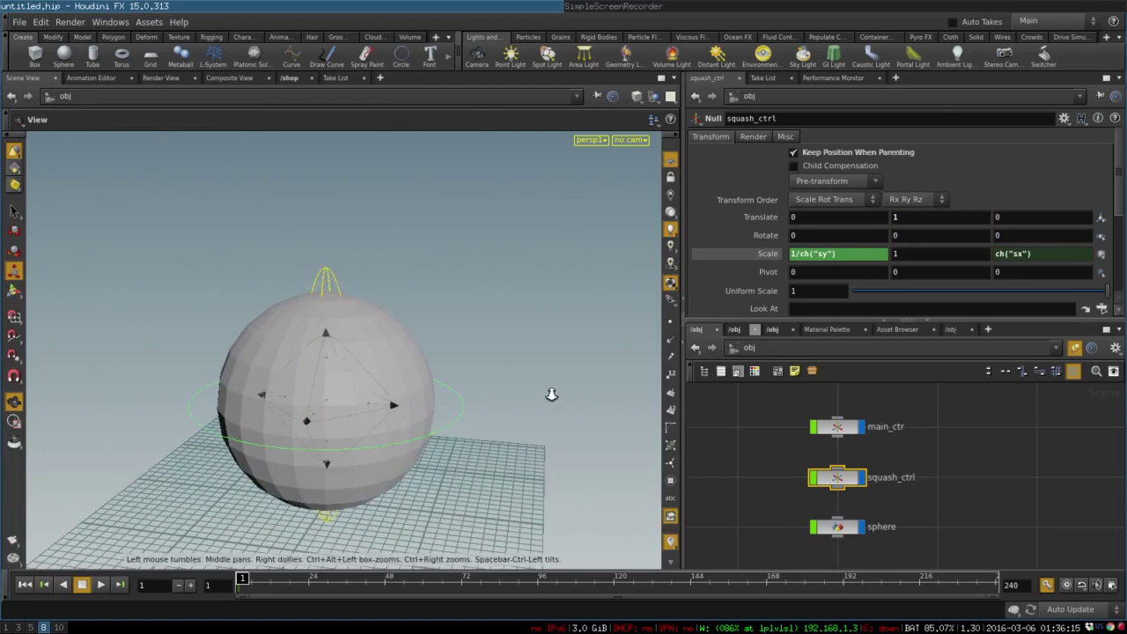
{"action": "middle_click_drag", "start_coordinate": [614, 406], "coordinate": [611, 323]}
{"action": "key", "text": "Return"}
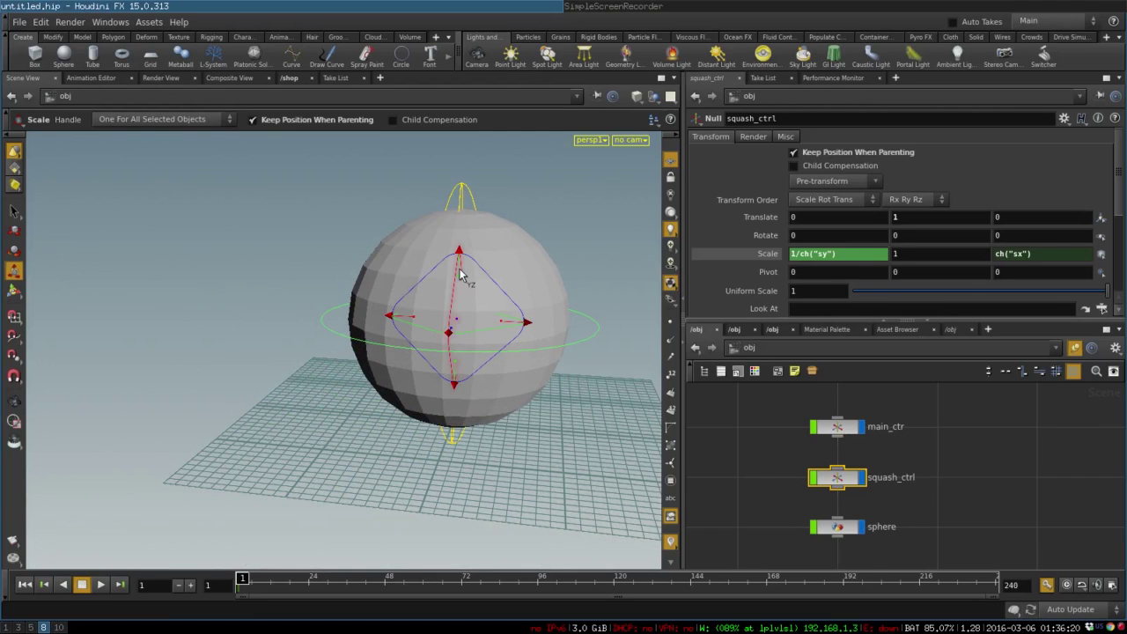
{"action": "left_click_drag", "start_coordinate": [461, 271], "coordinate": [470, 250]}
{"action": "key", "text": "space+h"}
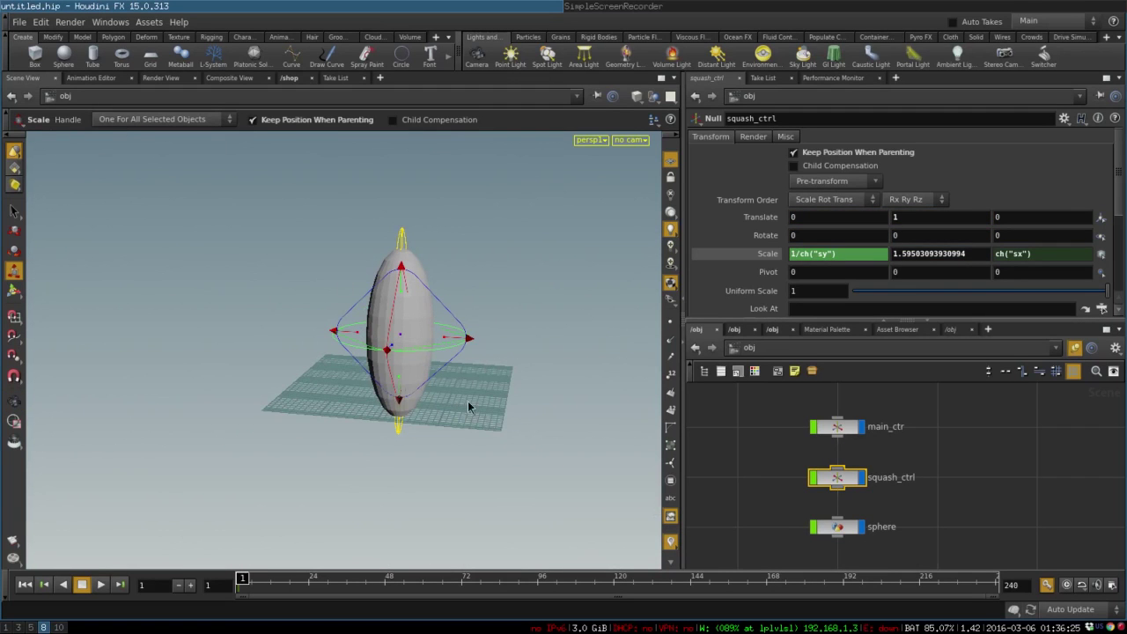
{"action": "key", "text": "r"}
{"action": "left_click_drag", "start_coordinate": [458, 307], "coordinate": [447, 288]}
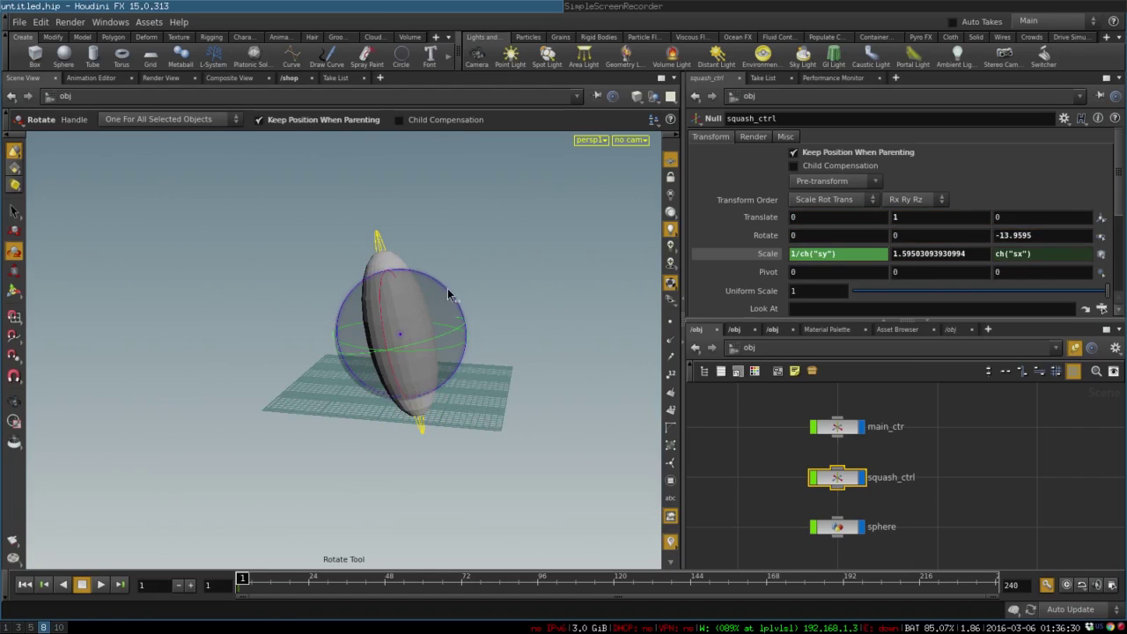
Undo the tilt, test scaling and rotating squash_ctrl, and reset Scale Y to 1
{"action": "key", "text": "ctrl+z"}
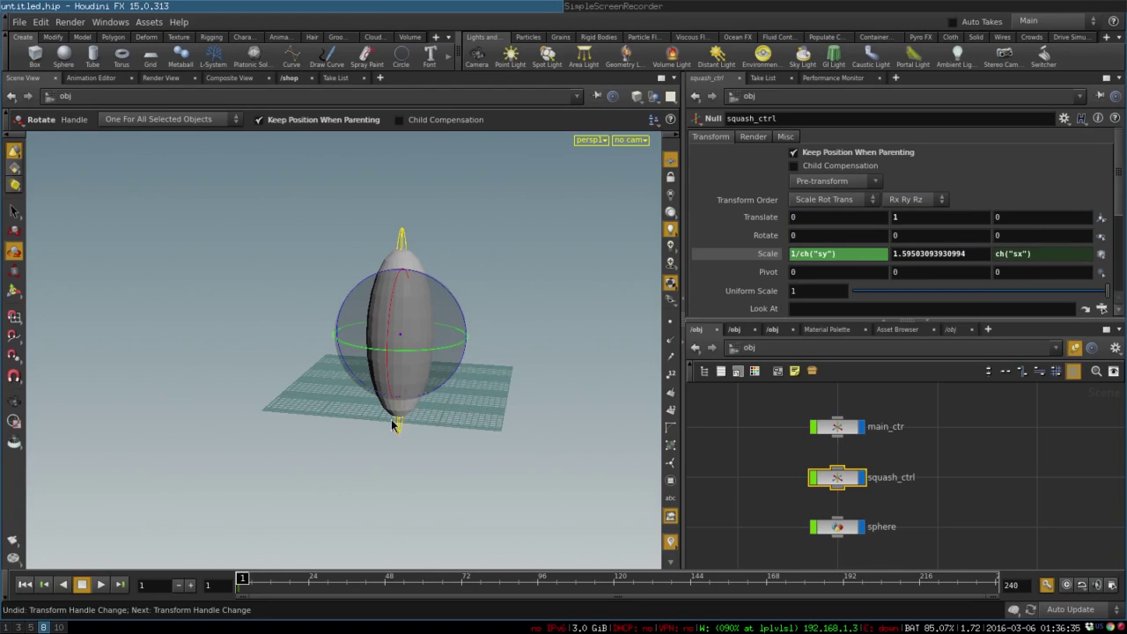
{"action": "left_click_drag", "start_coordinate": [396, 419], "coordinate": [447, 292]}
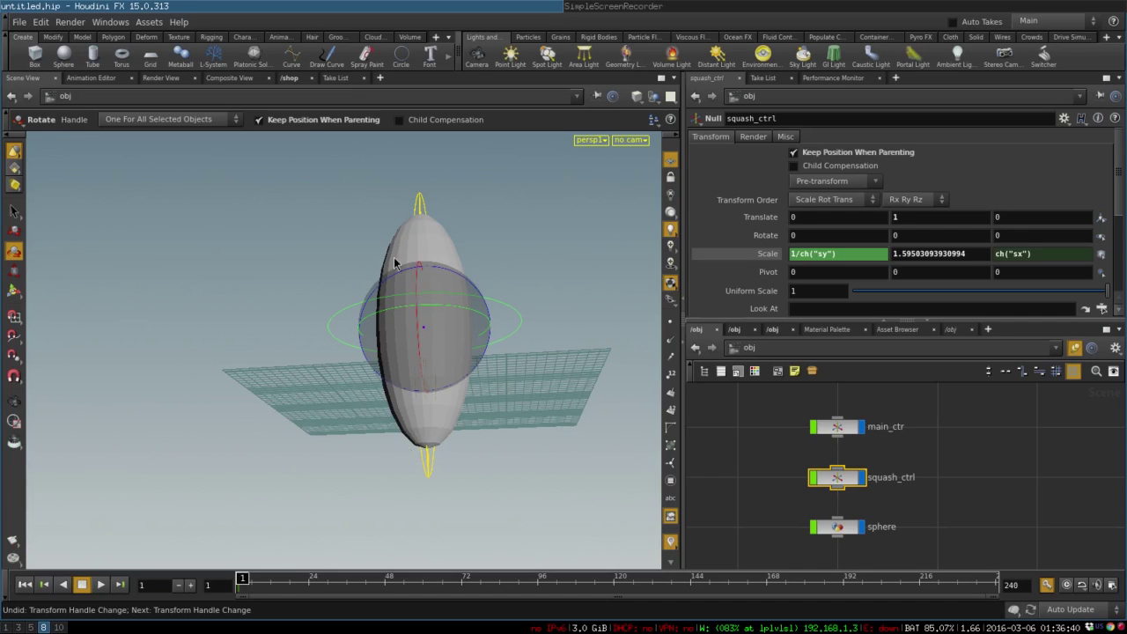
{"action": "middle_click", "coordinate": [901, 258], "text": "ctrl"}
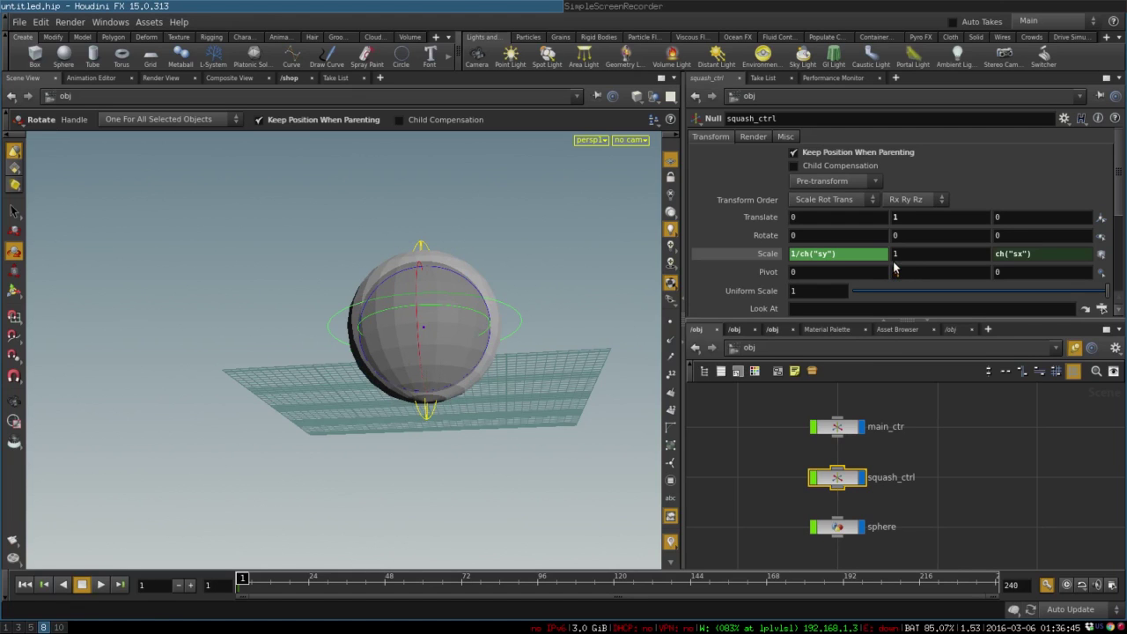
{"action": "right_click_drag", "start_coordinate": [528, 372], "coordinate": [448, 347]}
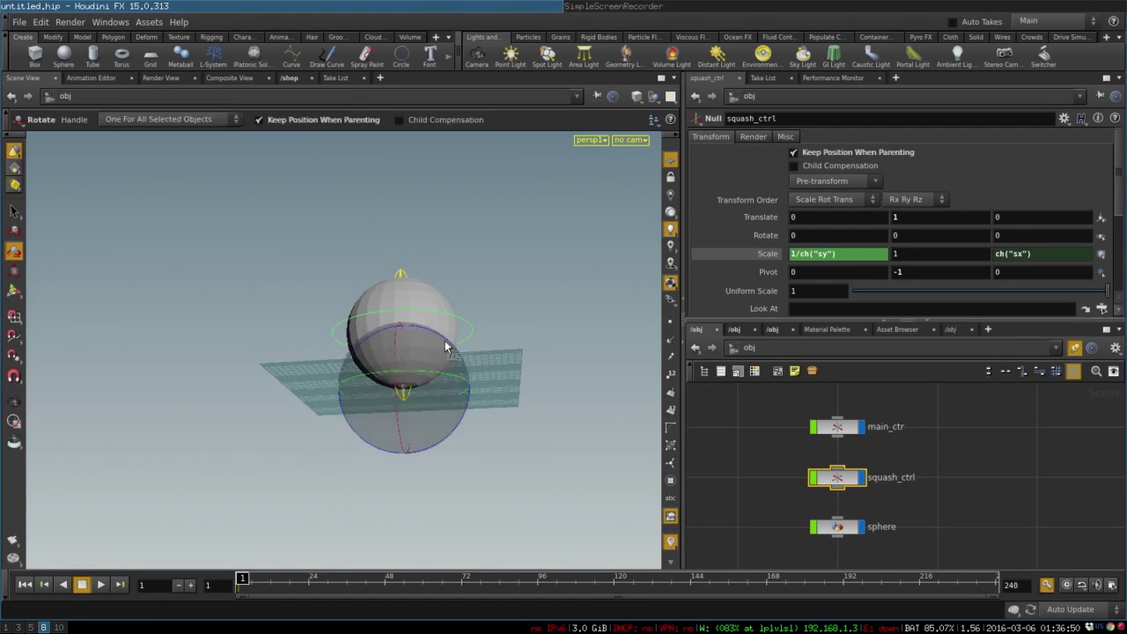
{"action": "left_click_drag", "start_coordinate": [447, 347], "coordinate": [489, 356]}
{"action": "key", "text": "e"}
{"action": "key", "text": "r"}
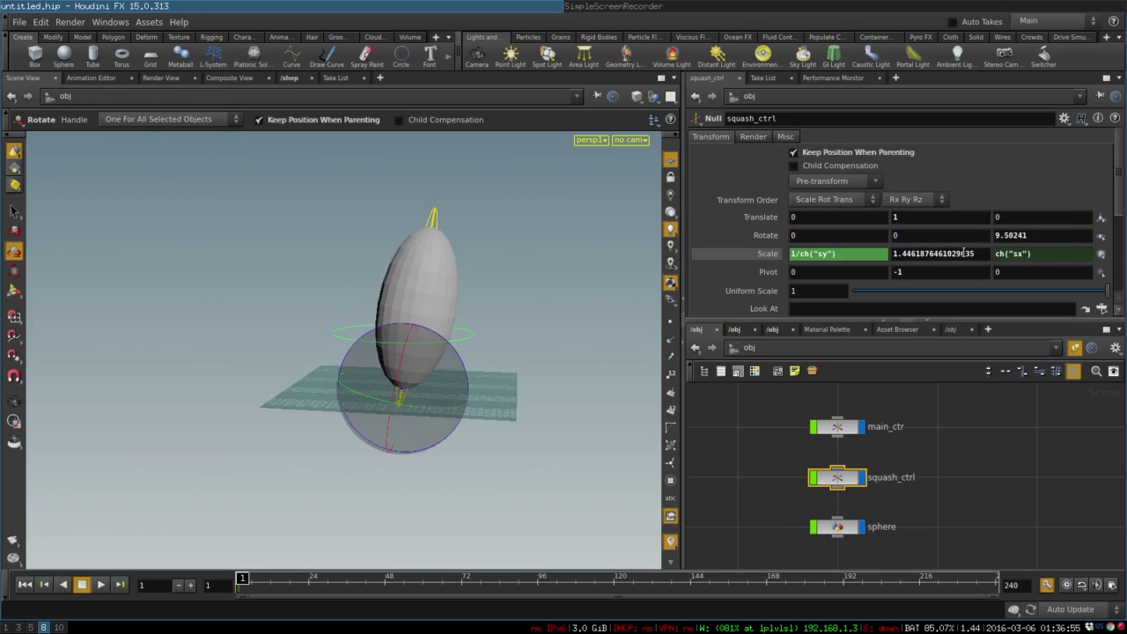
{"action": "middle_click", "coordinate": [932, 255], "text": "ctrl"}
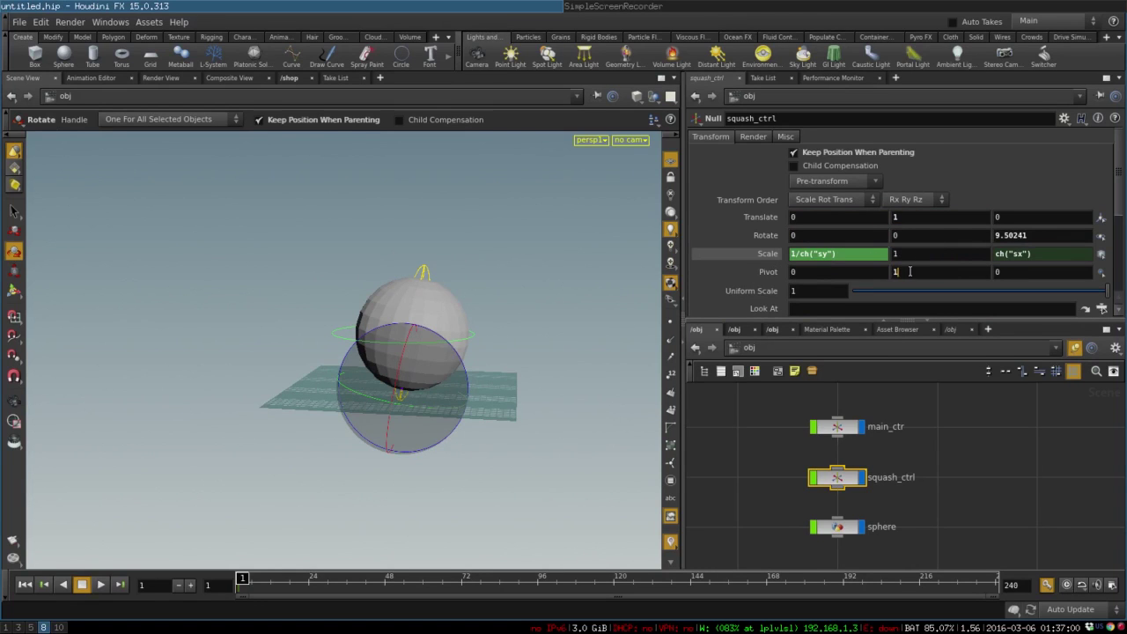
With Pivot Y at 1, tilt and stretch squash_ctrl, then reset Scale Y to 1
{"action": "key", "text": "Return"}
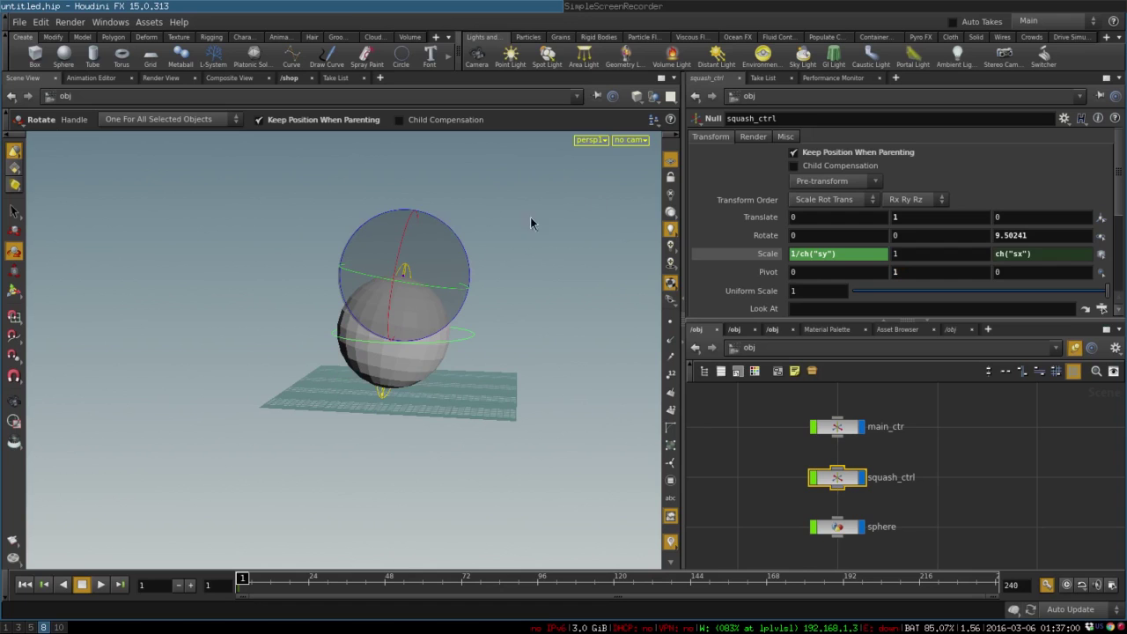
{"action": "left_click_drag", "start_coordinate": [460, 238], "coordinate": [420, 171]}
{"action": "key", "text": "e"}
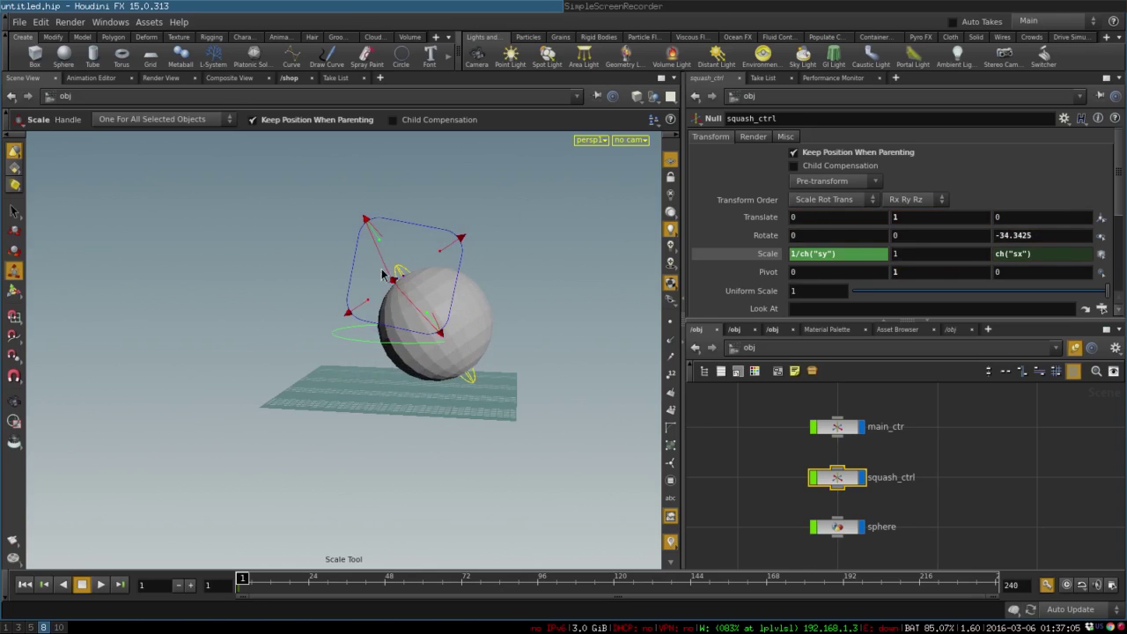
{"action": "left_click_drag", "start_coordinate": [386, 251], "coordinate": [369, 217]}
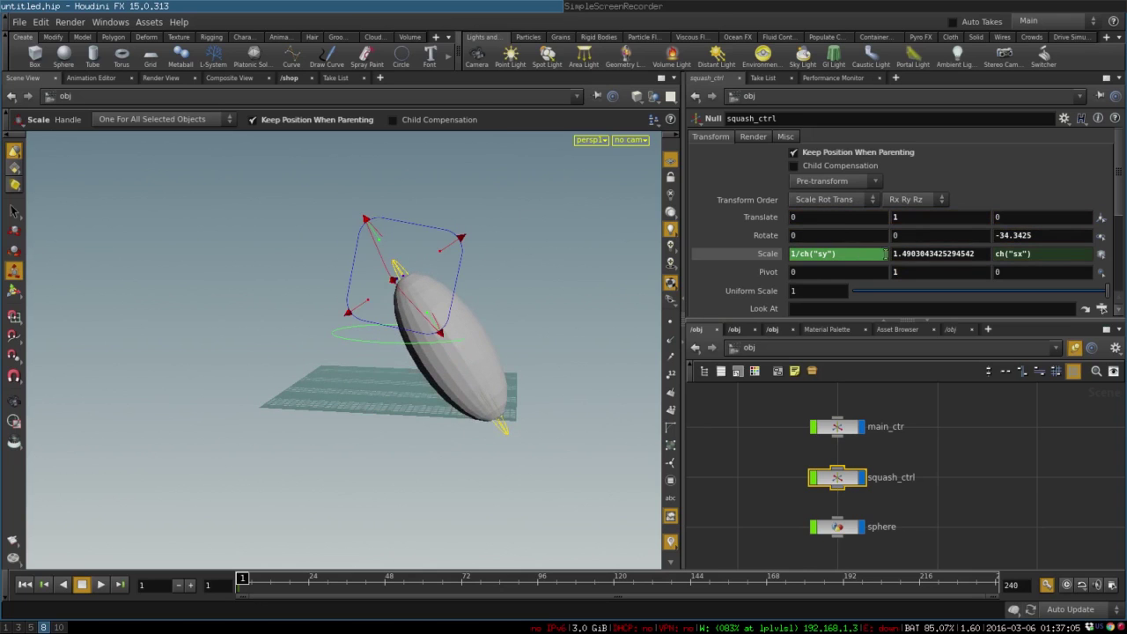
{"action": "middle_click", "coordinate": [899, 254], "text": "ctrl"}
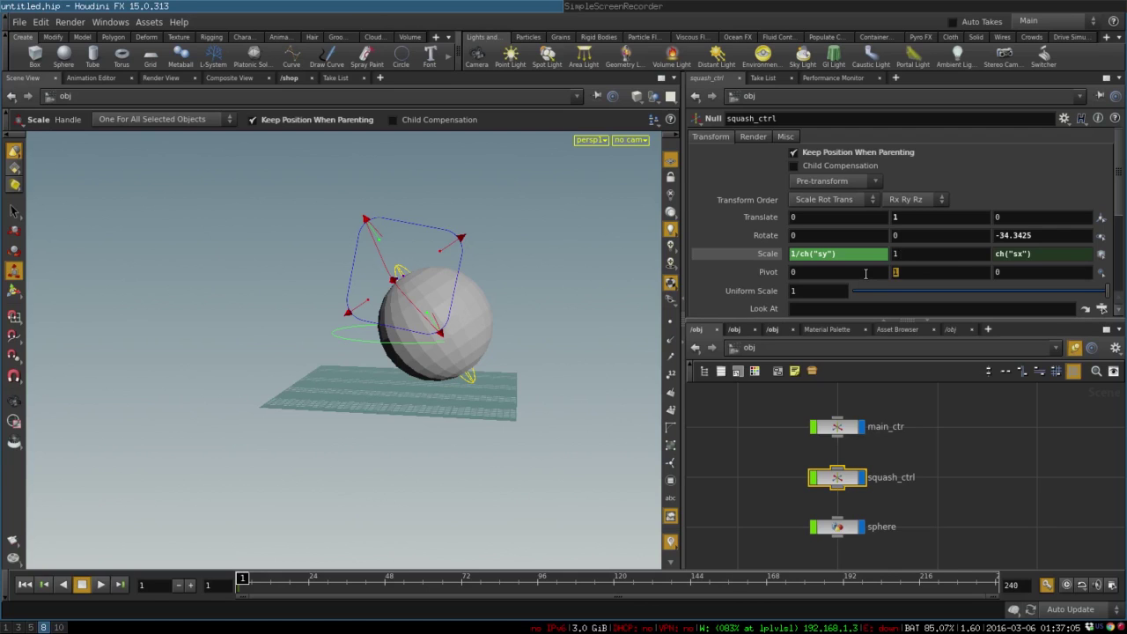
Set Pivot Y to -1, rotate squash_ctrl around the lowered pivot, then return Pivot Y to 0
{"action": "type", "text": "-1"}
{"action": "key", "text": "Return"}
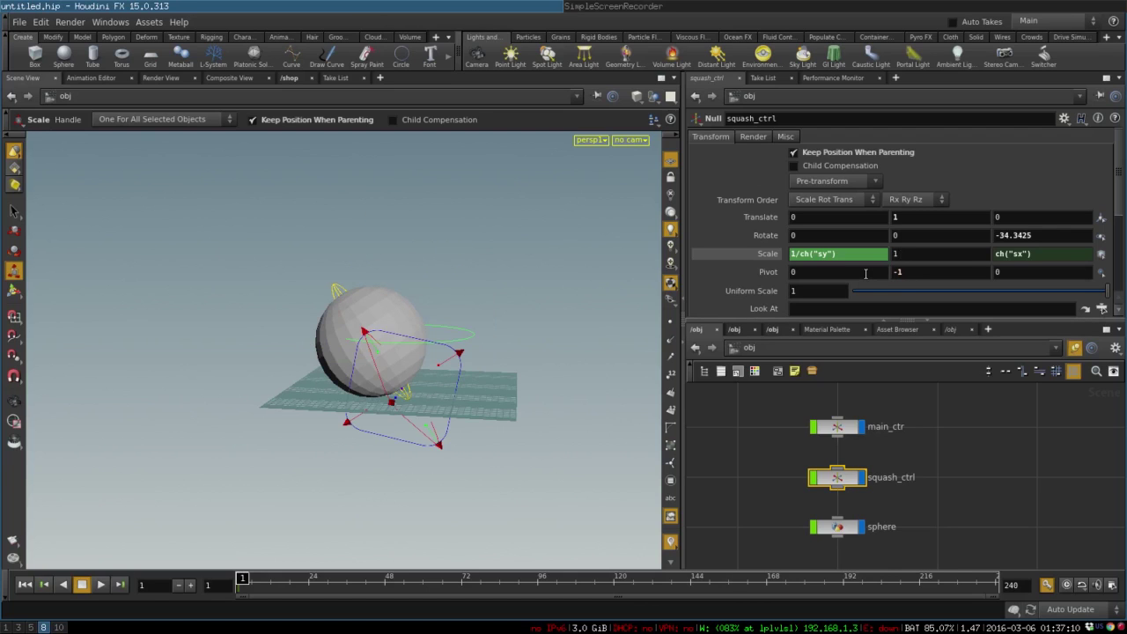
{"action": "key", "text": "r"}
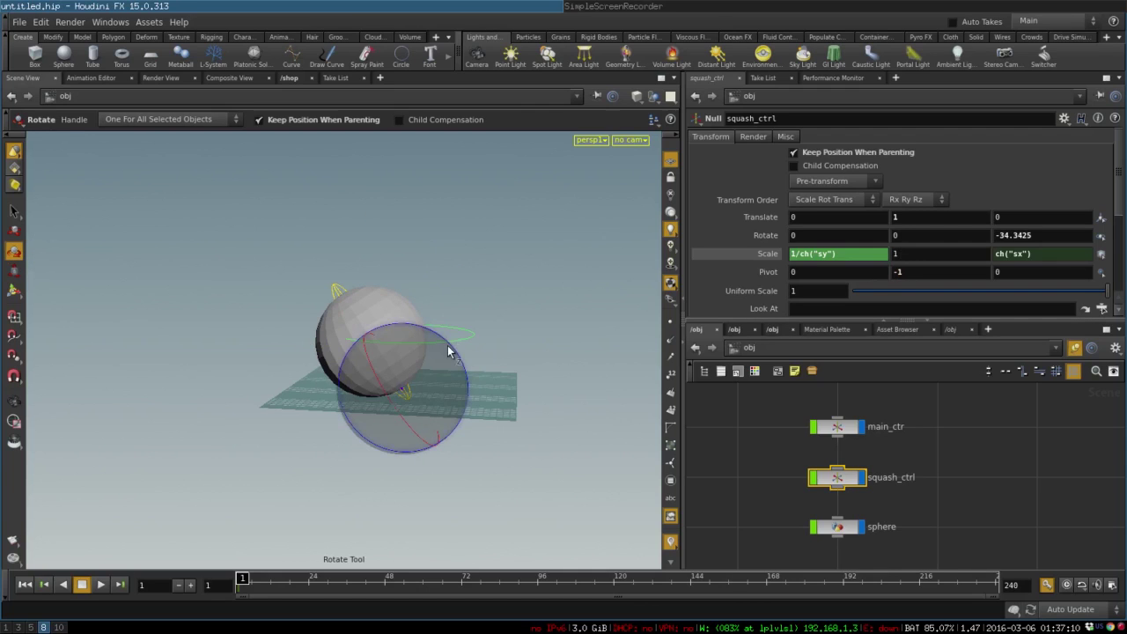
{"action": "left_click_drag", "start_coordinate": [448, 345], "coordinate": [498, 398]}
{"action": "type", "text": "0"}
{"action": "key", "text": "Return"}
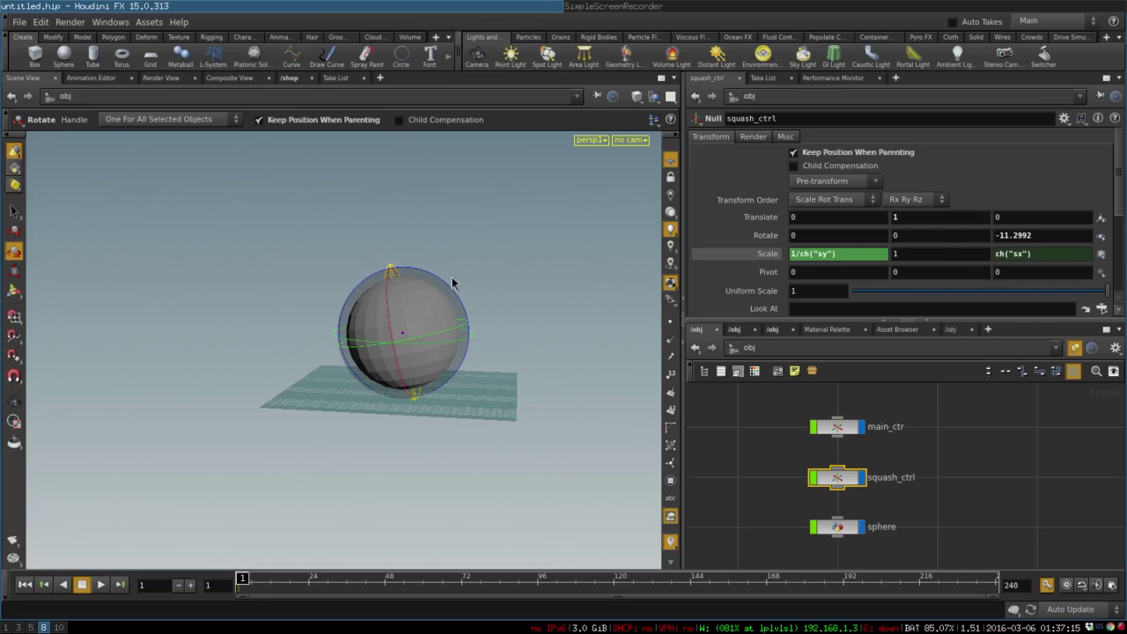
Reset squash_ctrl's Rotate Z to 0 and move the sphere node further down the network
{"action": "middle_click", "coordinate": [1027, 234], "text": "ctrl"}
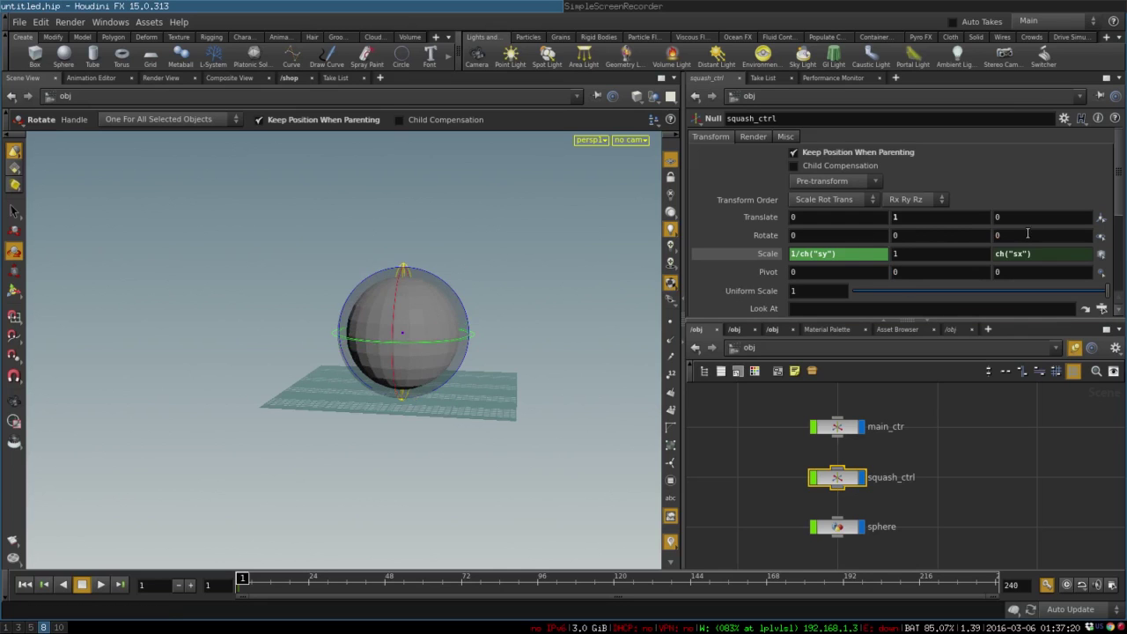
{"action": "key", "text": "Escape"}
{"action": "mouse_move", "coordinate": [517, 273]}
{"action": "left_mouse_down"}
{"action": "mouse_move", "coordinate": [520, 302]}
{"action": "mouse_move", "coordinate": [344, 342]}
{"action": "mouse_move", "coordinate": [502, 259]}
{"action": "left_mouse_up"}
{"action": "key", "text": "r"}
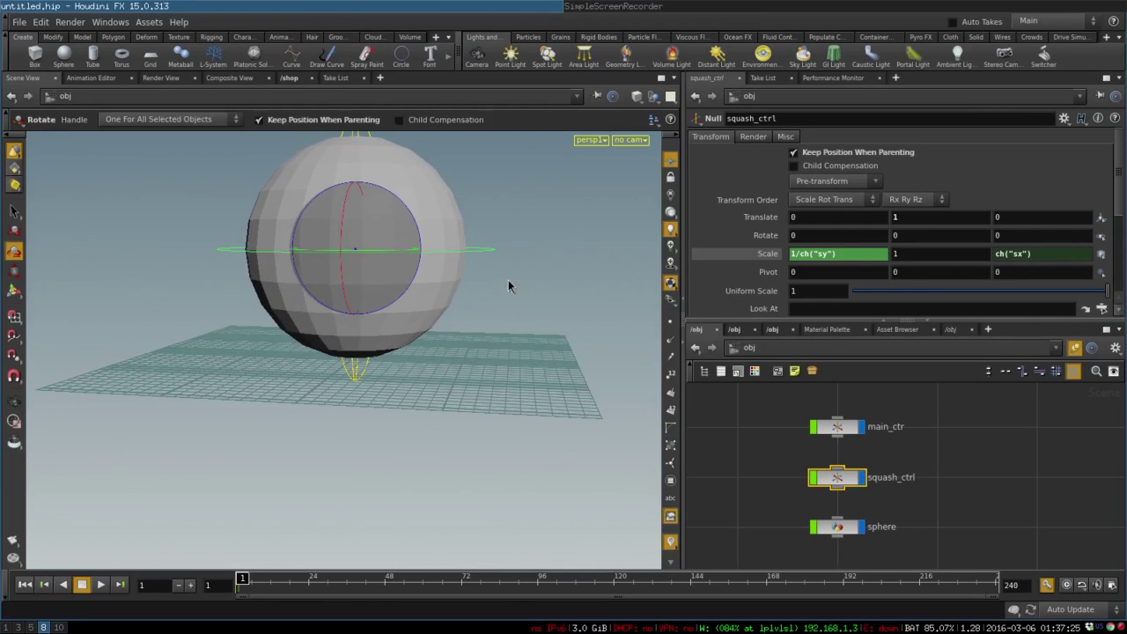
{"action": "right_click_drag", "start_coordinate": [508, 285], "coordinate": [307, 317]}
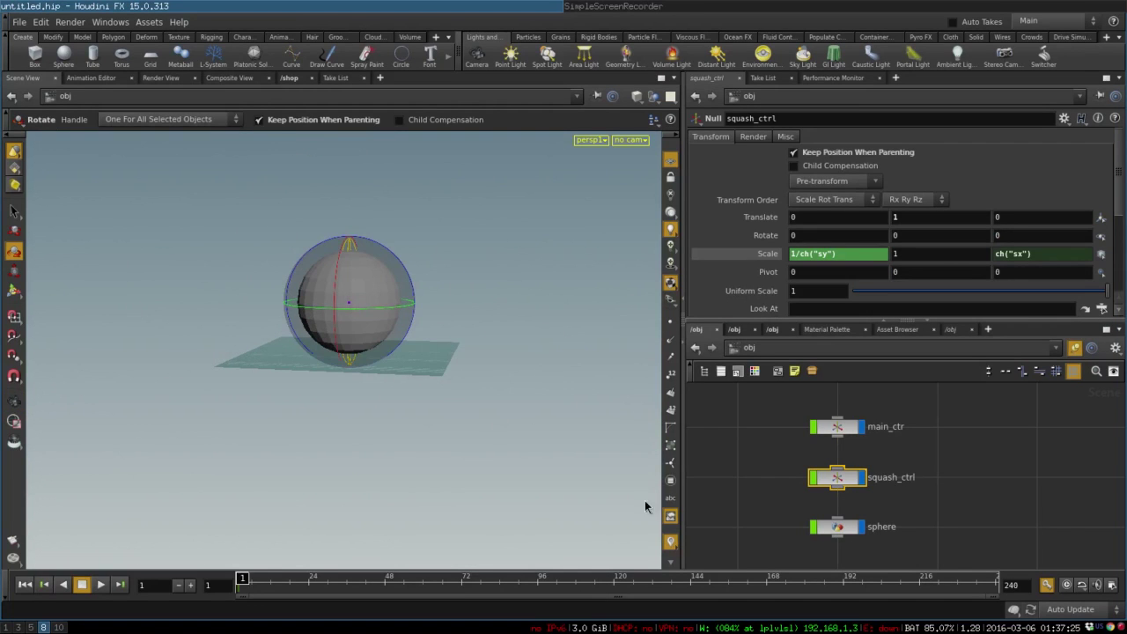
{"action": "middle_click_drag", "start_coordinate": [927, 514], "coordinate": [915, 429]}
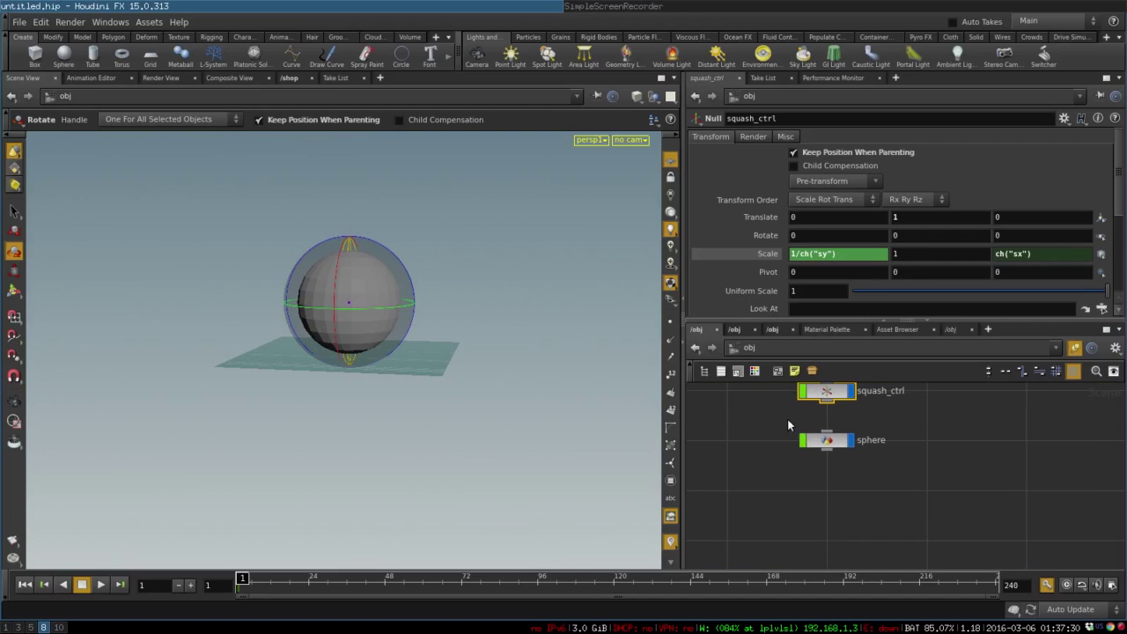
{"action": "left_click_drag", "start_coordinate": [823, 439], "coordinate": [818, 496]}
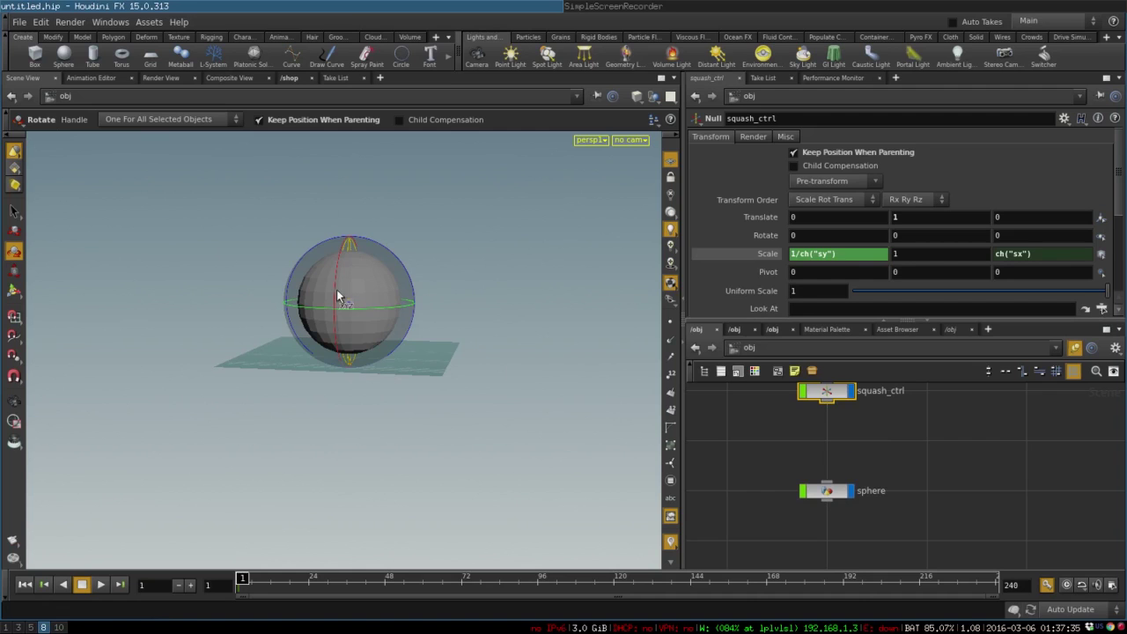
Stretch squash_ctrl to about Scale Y 1.46, set Pivot Y to -1, and select main_ctr
{"action": "key", "text": "e"}
{"action": "mouse_move", "coordinate": [350, 247]}
{"action": "left_mouse_down"}
{"action": "mouse_move", "coordinate": [362, 209]}
{"action": "mouse_move", "coordinate": [367, 243]}
{"action": "left_mouse_up"}
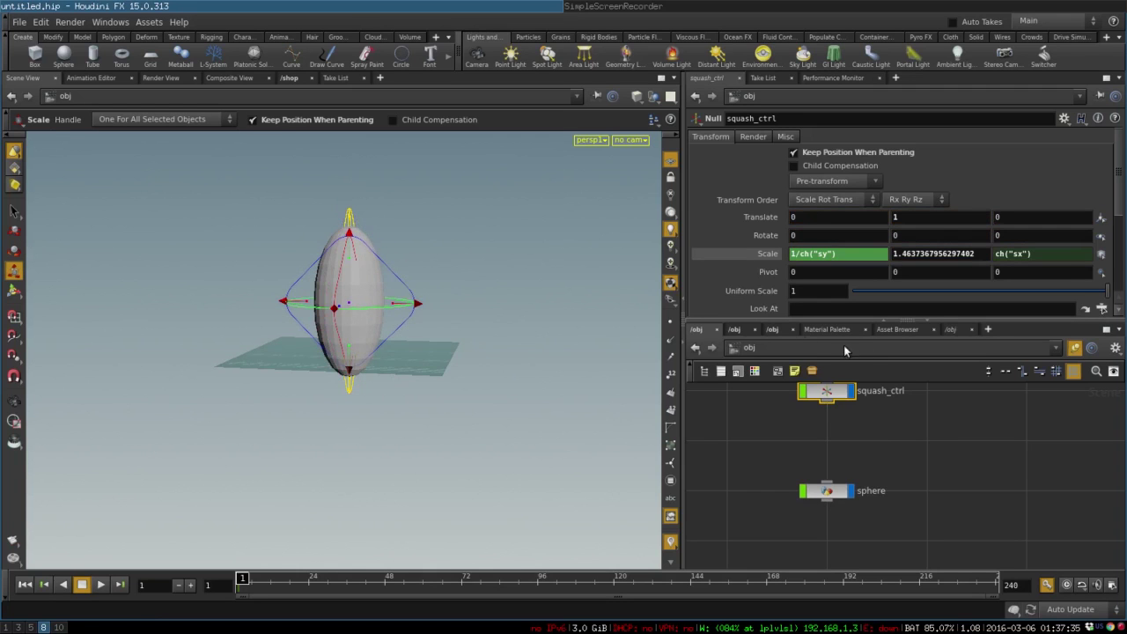
{"action": "left_click", "coordinate": [896, 272]}
{"action": "type", "text": "-1"}
{"action": "key", "text": "Return"}
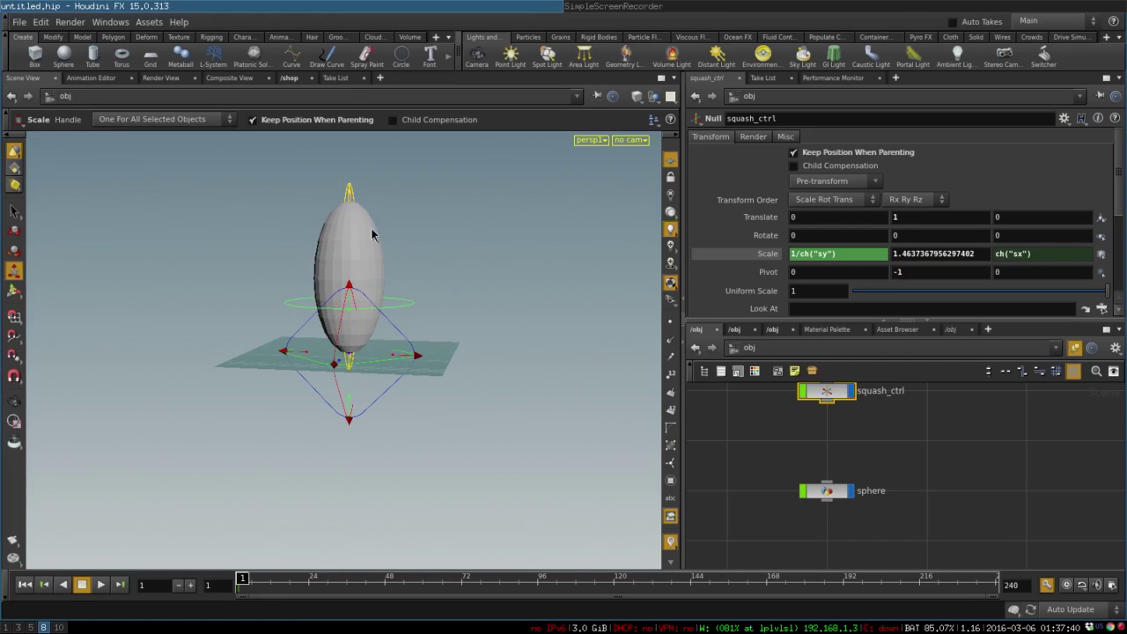
{"action": "middle_click_drag", "start_coordinate": [856, 448], "coordinate": [844, 601]}
{"action": "left_click", "coordinate": [824, 498]}
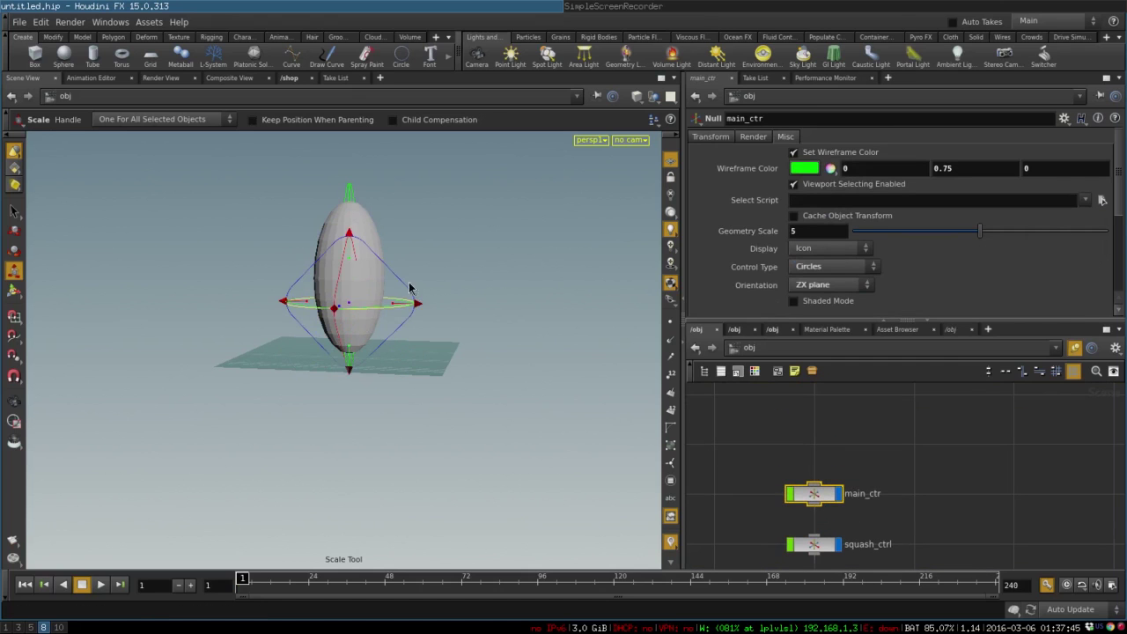
Tilt the egg-shaped ball and undo, then spin the sphere around Z and reset Rotate Z to 0
{"action": "key", "text": "r"}
{"action": "left_click_drag", "start_coordinate": [392, 252], "coordinate": [417, 282]}
{"action": "key", "text": "ctrl+z"}
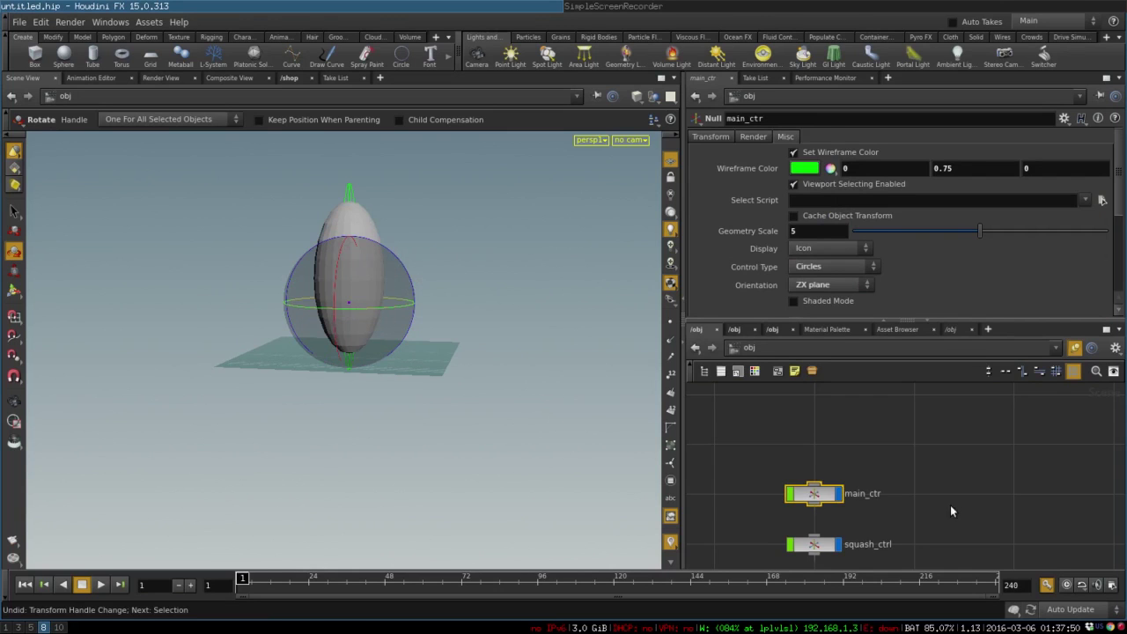
{"action": "middle_click_drag", "start_coordinate": [950, 511], "coordinate": [892, 411]}
{"action": "left_click", "coordinate": [824, 489]}
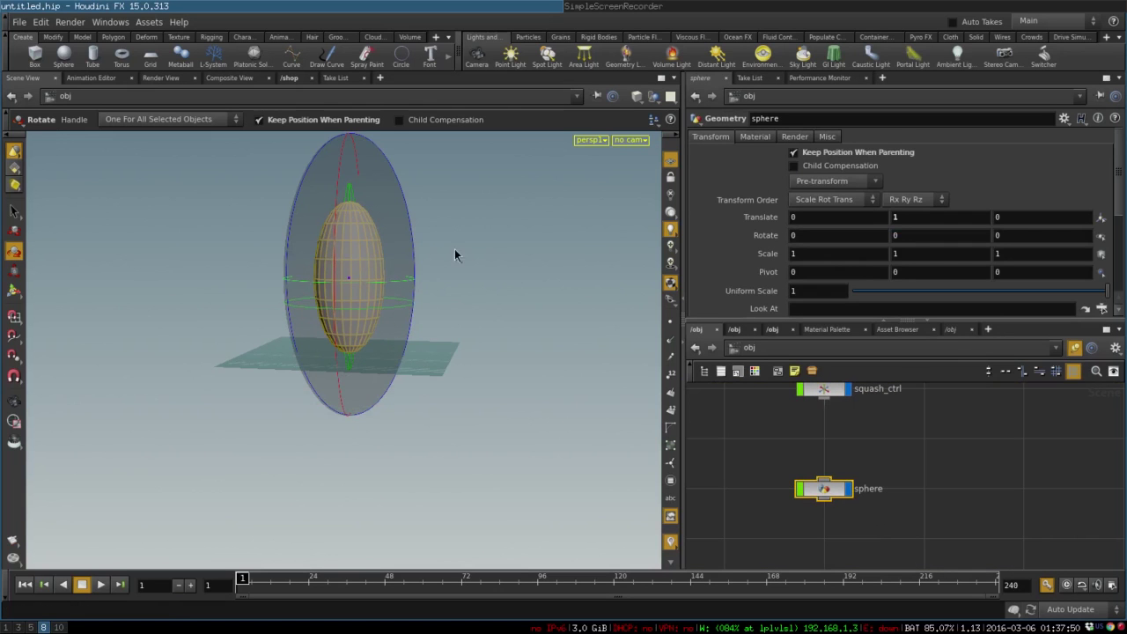
{"action": "left_click_drag", "start_coordinate": [405, 192], "coordinate": [335, 181]}
{"action": "middle_click", "coordinate": [1011, 236], "text": "ctrl"}
Deselect the sphere and bring up the Tab node-creation list in the network
{"action": "middle_click_drag", "start_coordinate": [907, 425], "coordinate": [872, 441]}
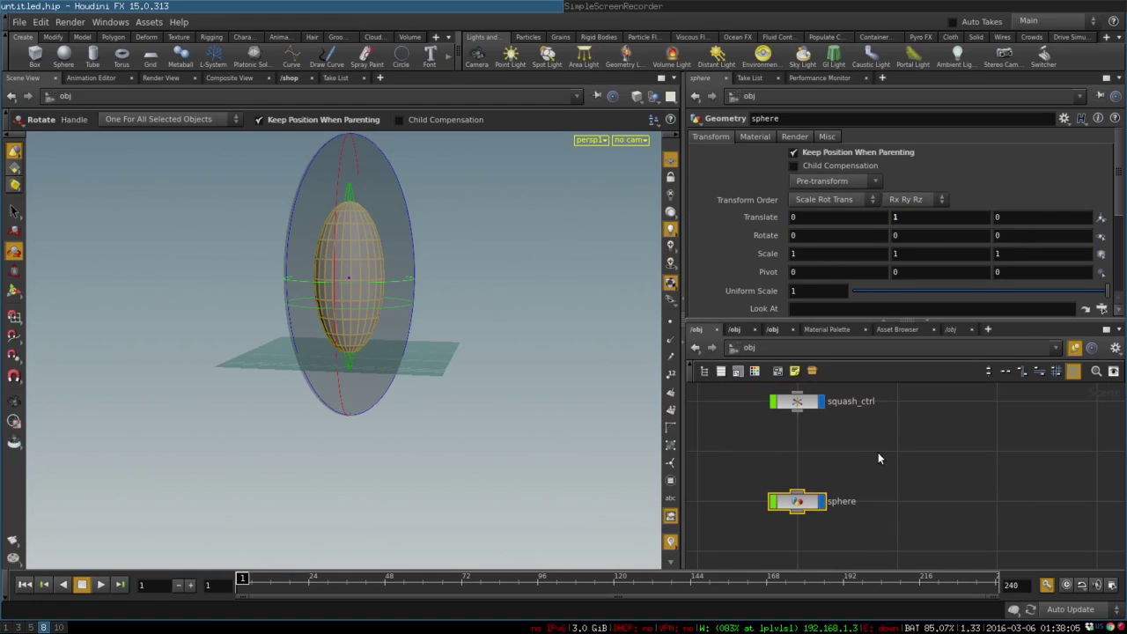
{"action": "left_click", "coordinate": [883, 451]}
{"action": "key", "text": "Tab"}
Create a Null node null1 and wire squash_ctrl's output to it
{"action": "type", "text": "nu"}
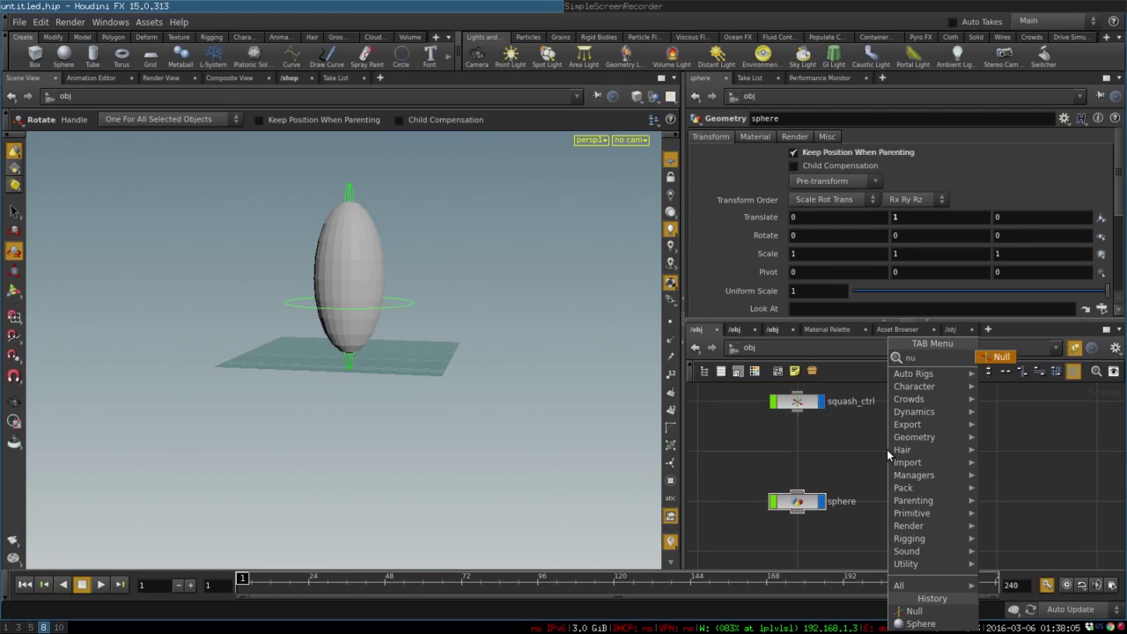
{"action": "left_click", "coordinate": [999, 357]}
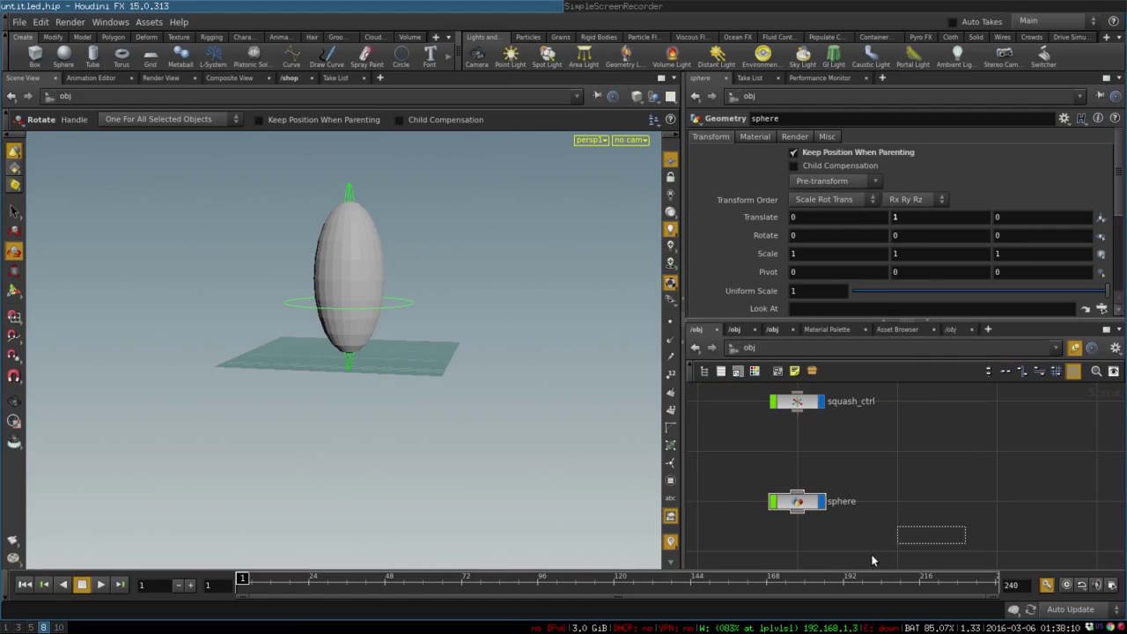
{"action": "left_click", "coordinate": [916, 430]}
{"action": "left_click_drag", "start_coordinate": [869, 458], "coordinate": [898, 457]}
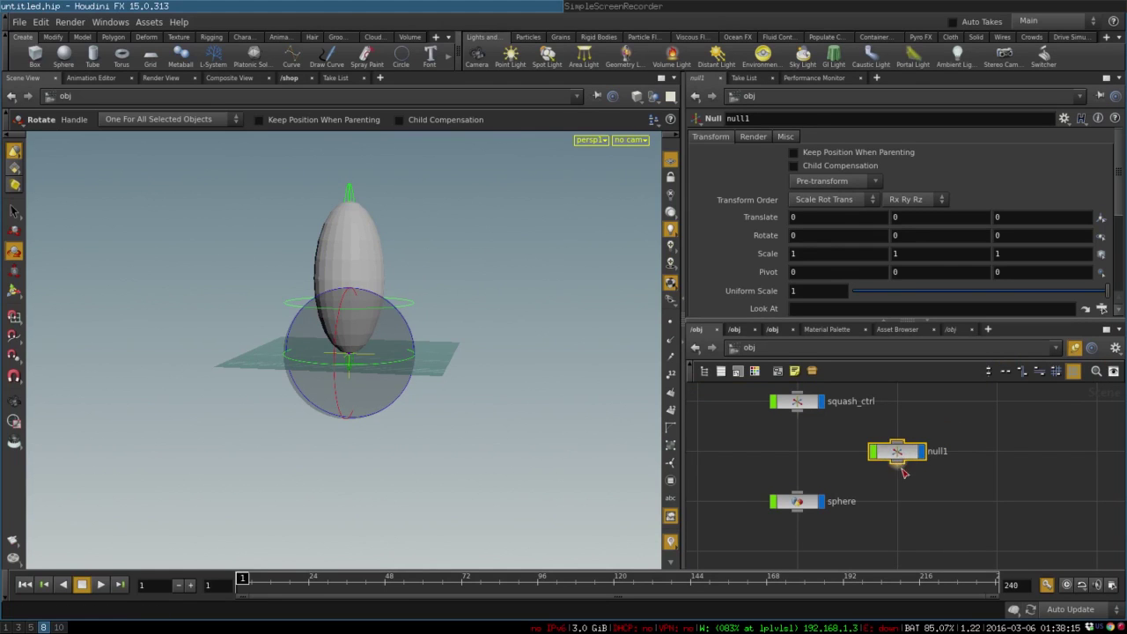
{"action": "left_click_drag", "start_coordinate": [803, 418], "coordinate": [891, 444]}
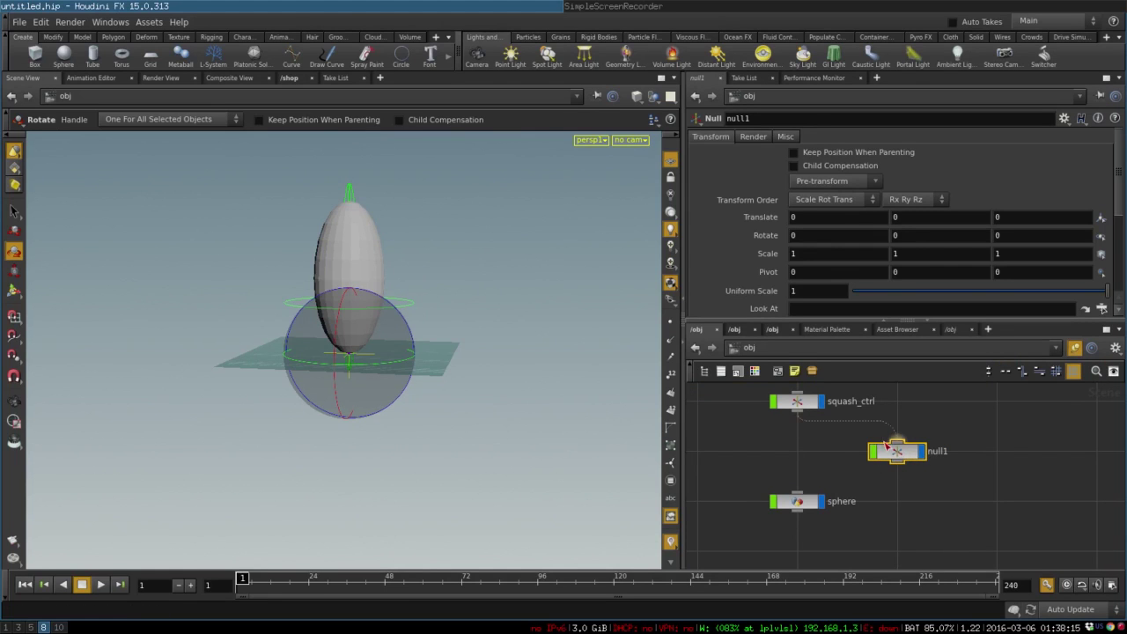
{"action": "left_click", "coordinate": [799, 402]}
{"action": "key", "text": "ctrl+z"}
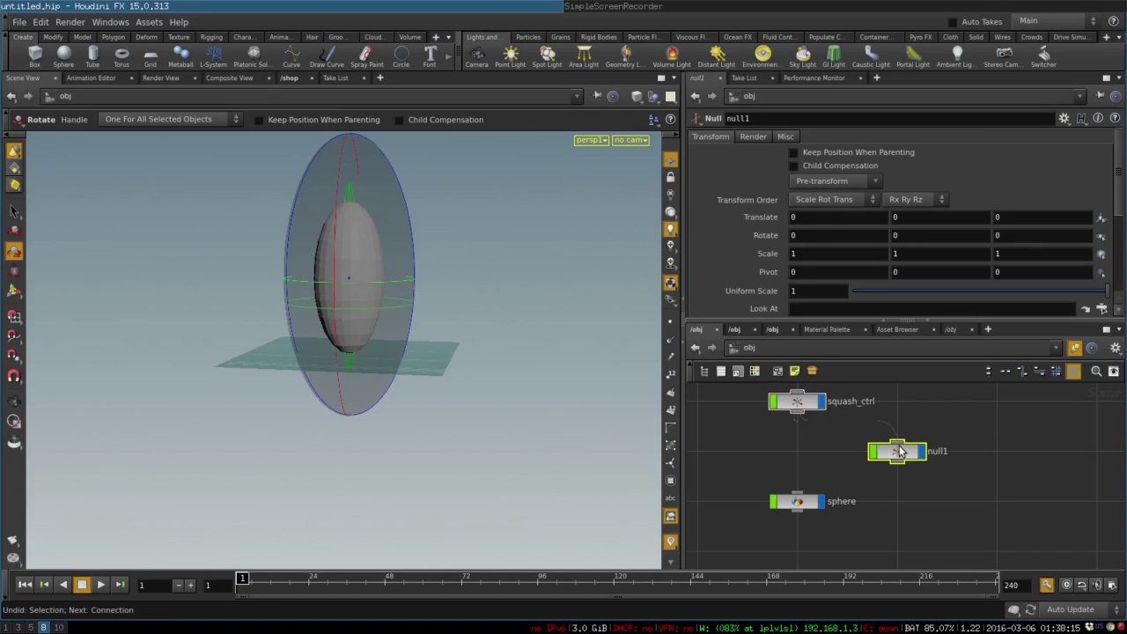
{"action": "middle_click_drag", "start_coordinate": [899, 424], "coordinate": [832, 475]}
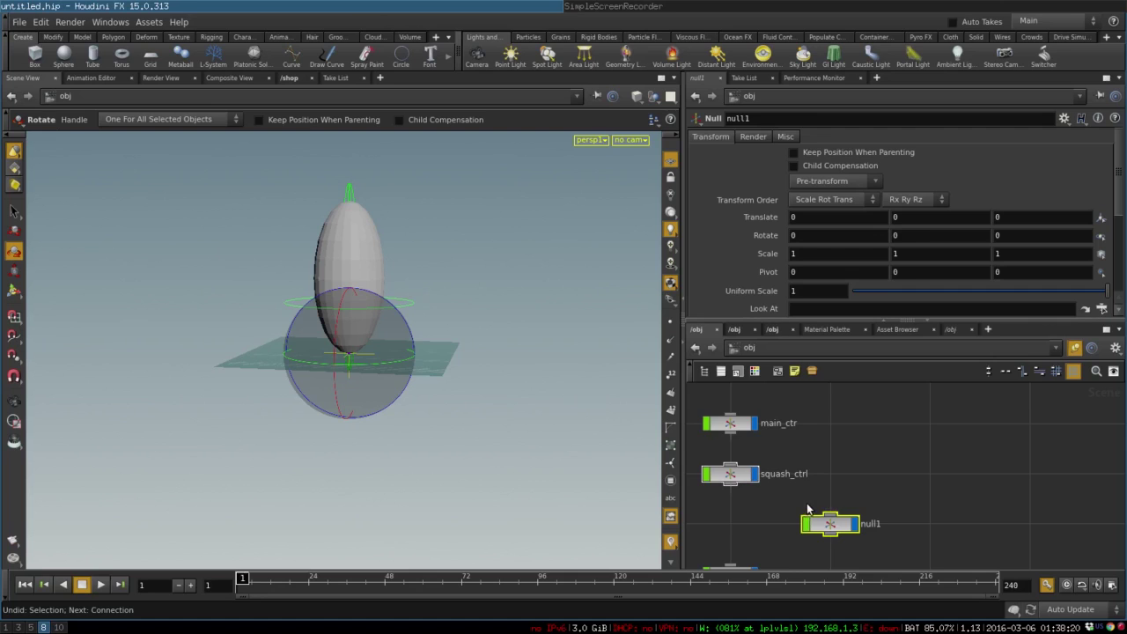
{"action": "middle_click_drag", "start_coordinate": [824, 489], "coordinate": [846, 454]}
{"action": "left_click_drag", "start_coordinate": [746, 459], "coordinate": [841, 482]}
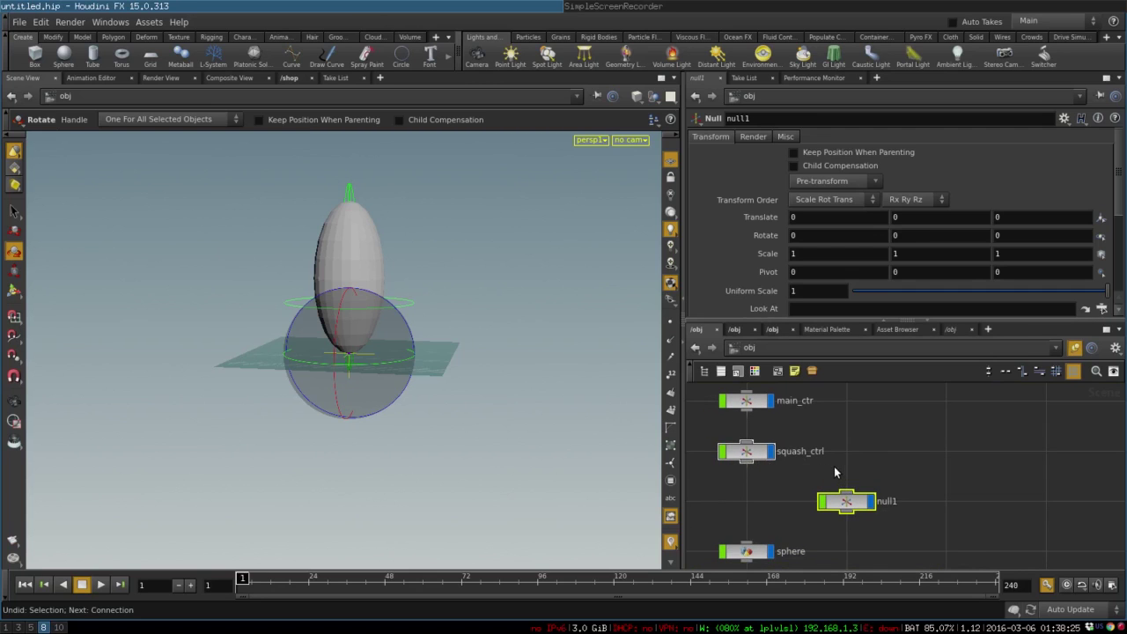
Set null1's Translate Y to 1, then reset squash_ctrl's Scale Y to 1
{"action": "left_click", "coordinate": [927, 221]}
{"action": "type", "text": "1"}
{"action": "left_click", "coordinate": [925, 236]}
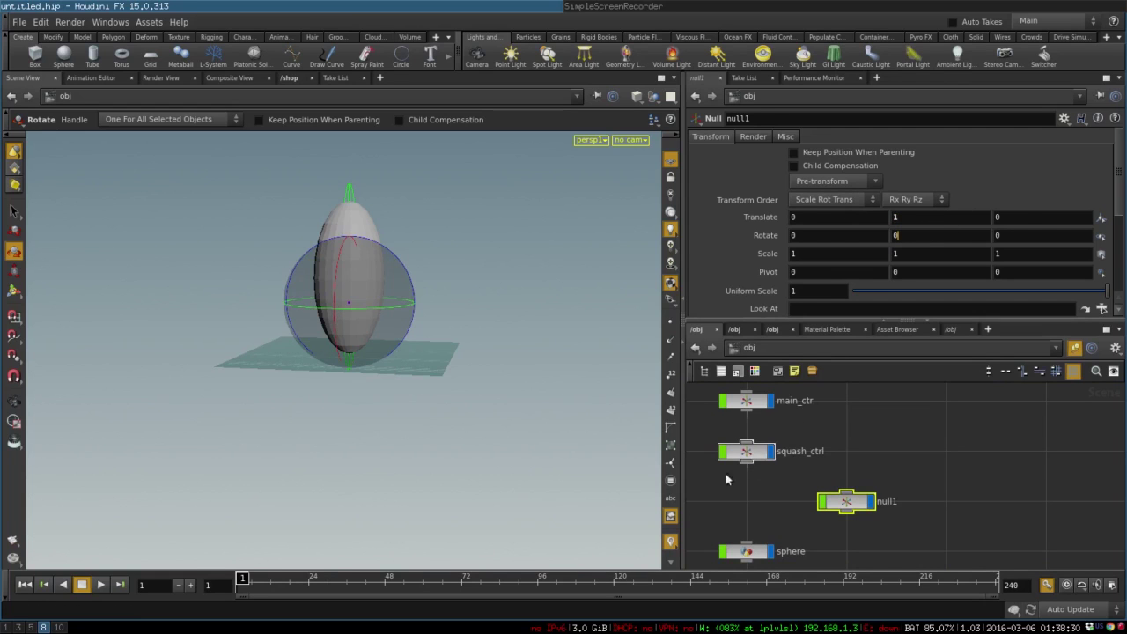
{"action": "left_click", "coordinate": [749, 458]}
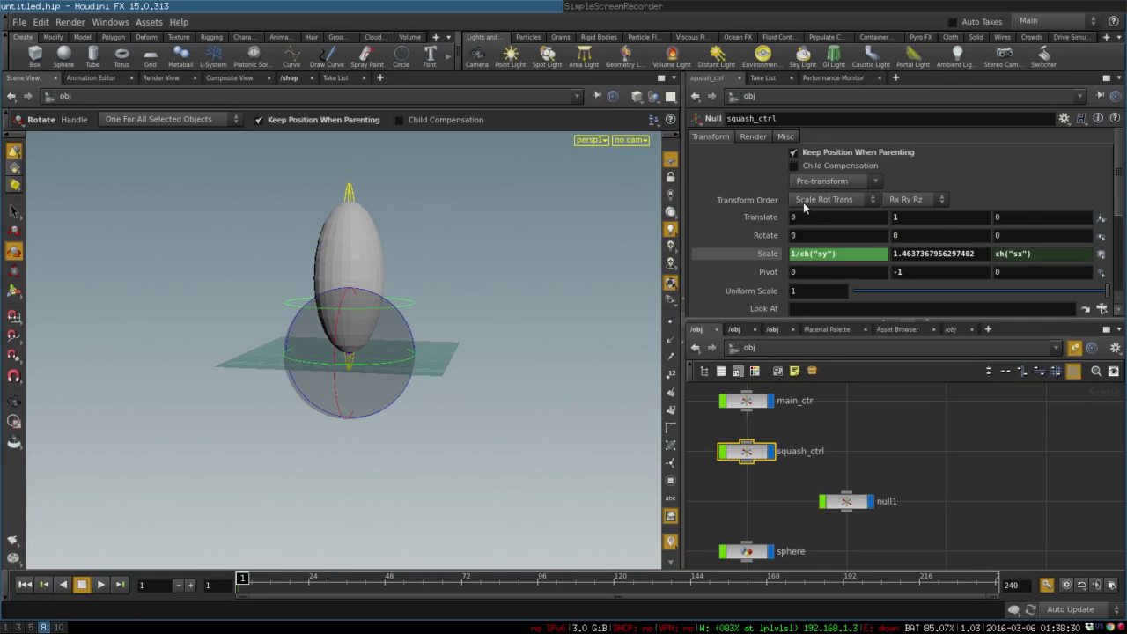
{"action": "middle_click", "coordinate": [914, 255], "text": "ctrl"}
Make null1 display as Circles with geometry scale 4.28
{"action": "left_click", "coordinate": [852, 502]}
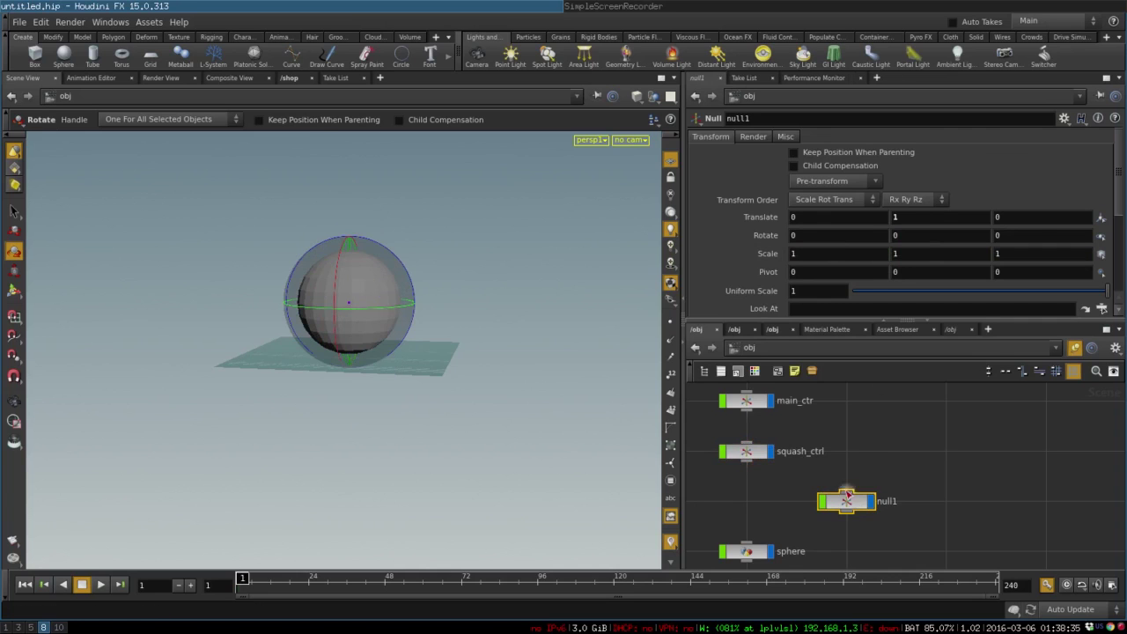
{"action": "left_click", "coordinate": [785, 138]}
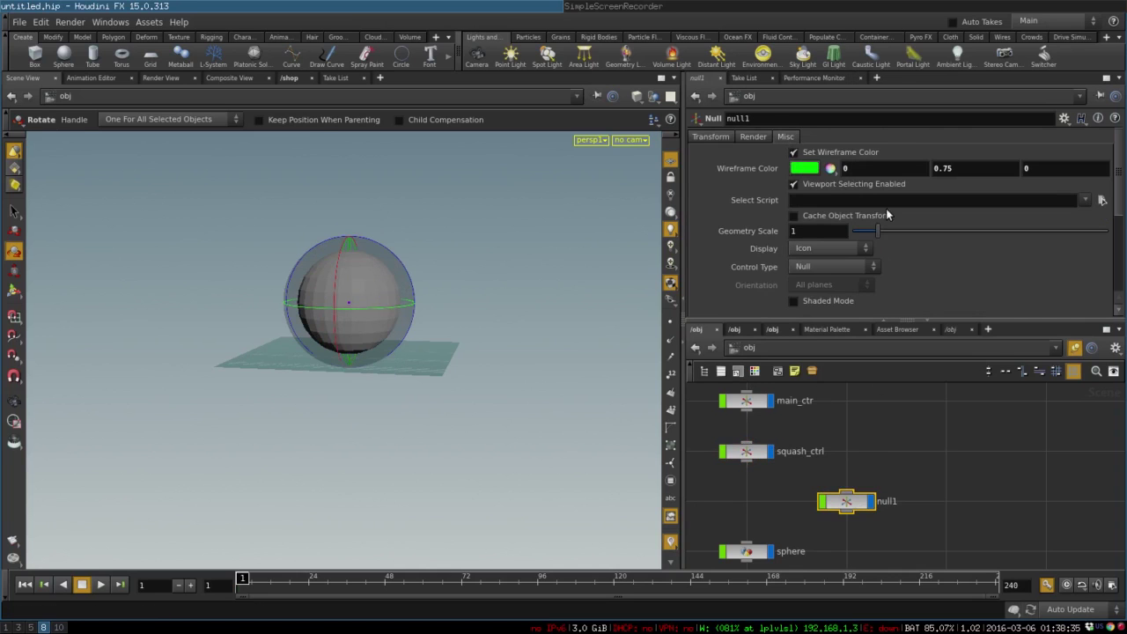
{"action": "left_click_drag", "start_coordinate": [878, 230], "coordinate": [948, 231]}
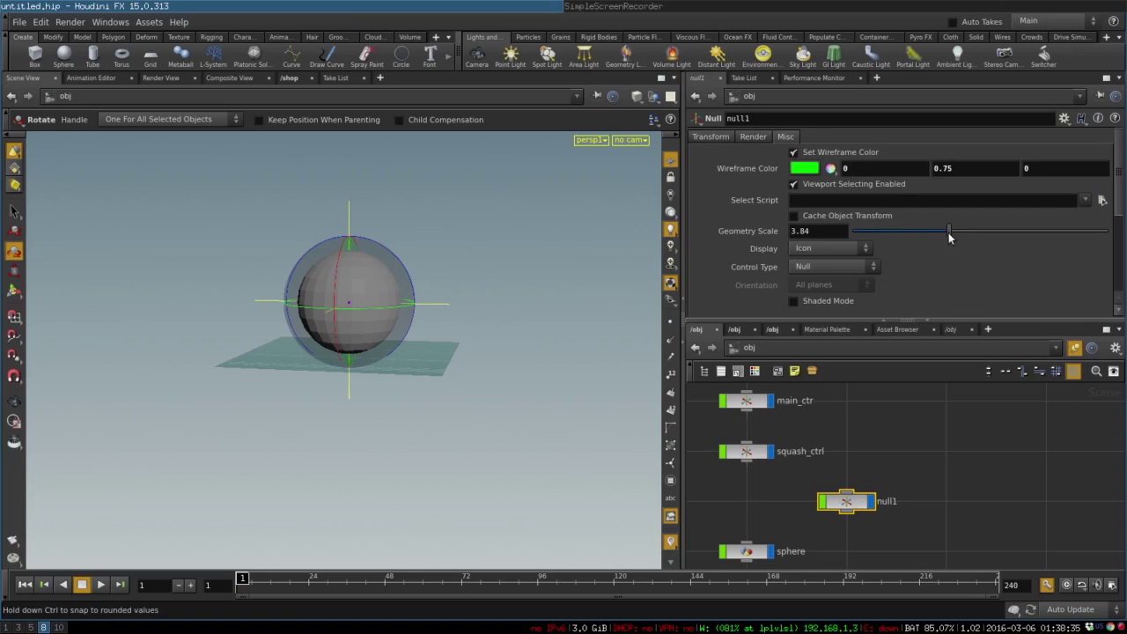
{"action": "left_click", "coordinate": [839, 248]}
{"action": "left_click", "coordinate": [837, 268]}
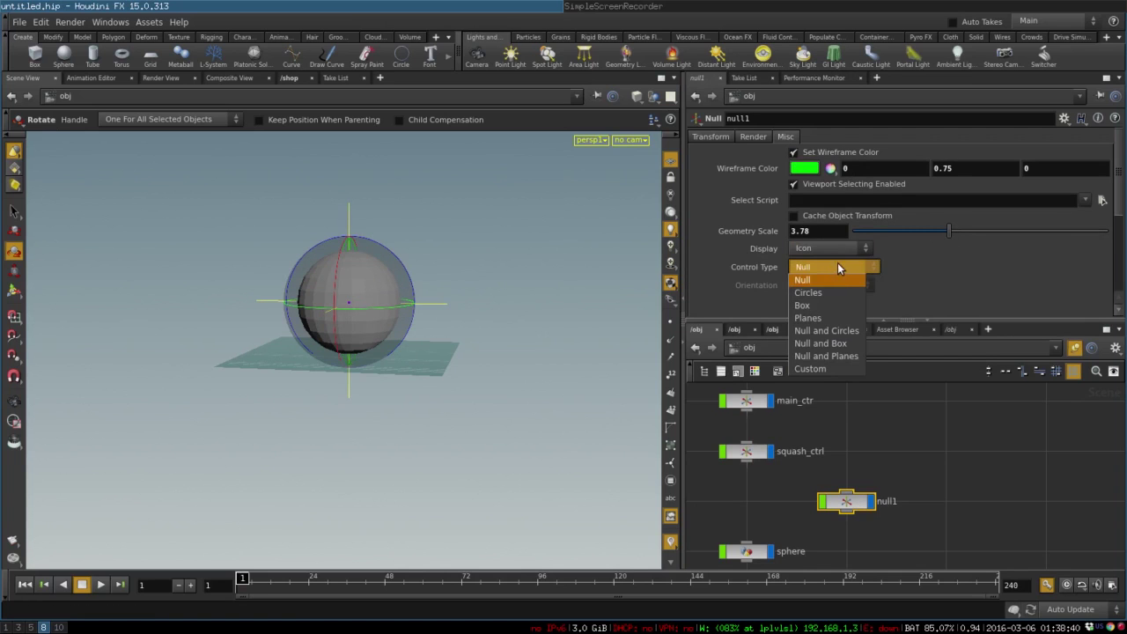
{"action": "left_click", "coordinate": [833, 293]}
{"action": "key", "text": "Escape"}
{"action": "right_click_drag", "start_coordinate": [315, 276], "coordinate": [367, 248]}
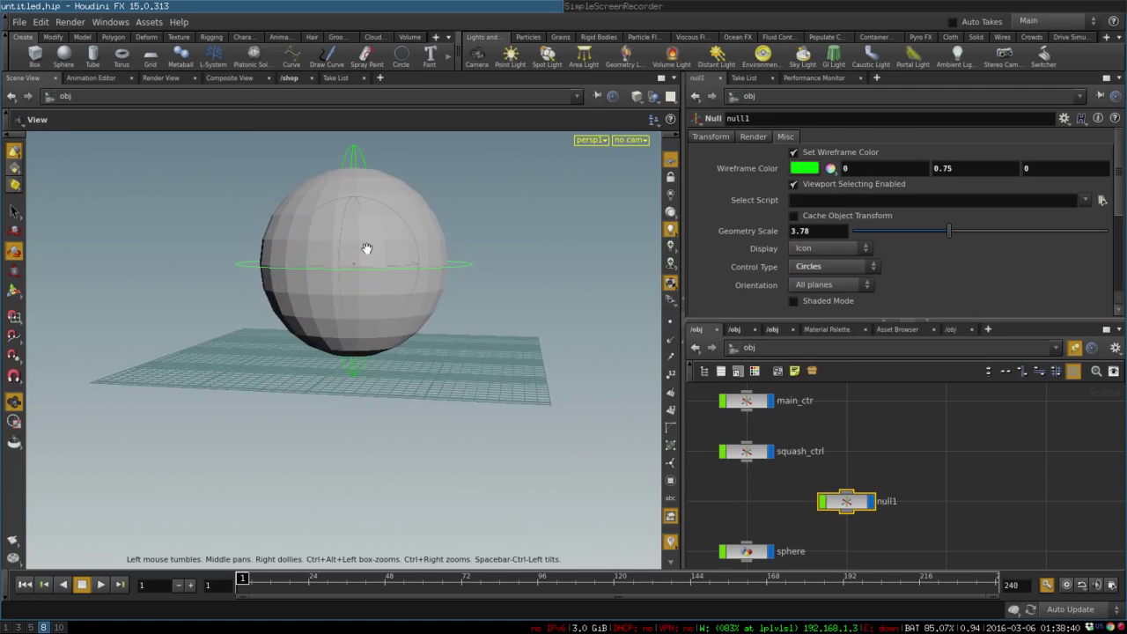
{"action": "left_click_drag", "start_coordinate": [367, 249], "coordinate": [370, 291]}
{"action": "key", "text": "r"}
{"action": "mouse_move", "coordinate": [948, 230]}
{"action": "left_mouse_down"}
{"action": "mouse_move", "coordinate": [979, 228]}
{"action": "mouse_move", "coordinate": [960, 227]}
{"action": "left_mouse_up"}
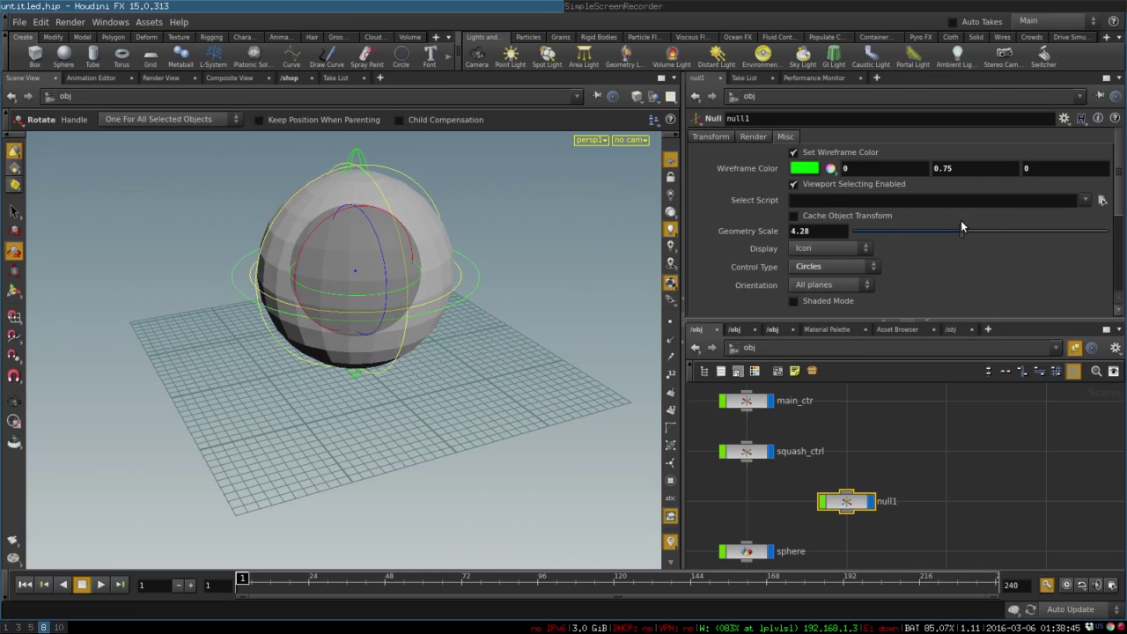
Test tilting null1's circle control, then undo the rotation
{"action": "left_click_drag", "start_coordinate": [395, 221], "coordinate": [323, 184]}
{"action": "left_click_drag", "start_coordinate": [413, 264], "coordinate": [437, 187]}
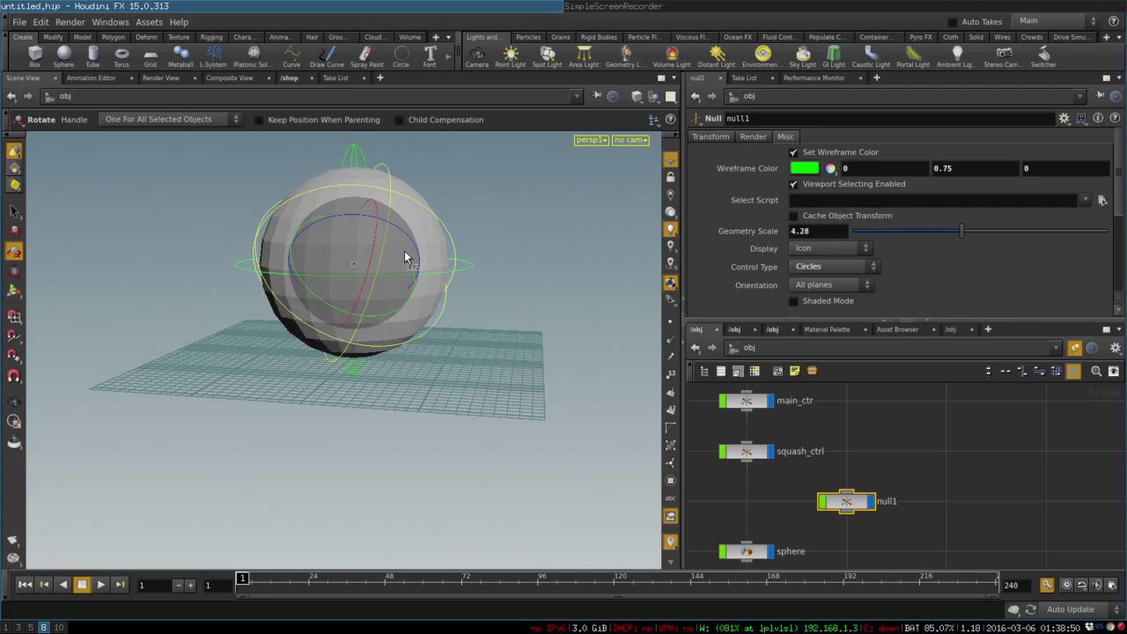
{"action": "left_click_drag", "start_coordinate": [403, 252], "coordinate": [498, 248]}
{"action": "key", "text": "ctrl+z"}
{"action": "key", "text": "ctrl+z"}
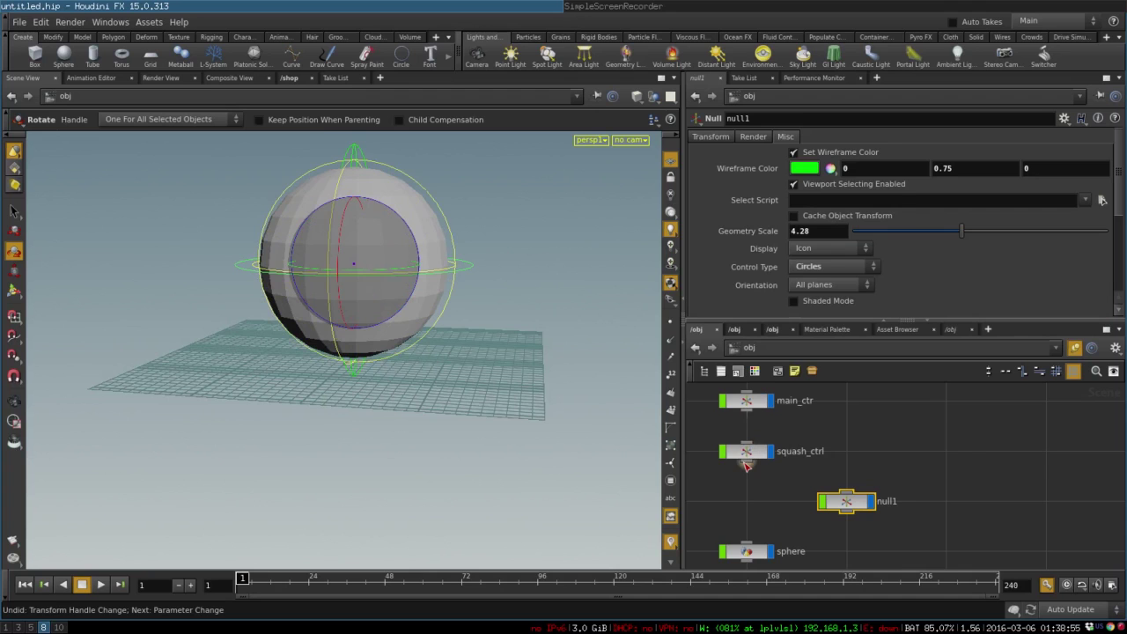
Parent null1 under squash_ctrl with Keep Position When Parenting enabled
{"action": "left_click_drag", "start_coordinate": [759, 476], "coordinate": [847, 498]}
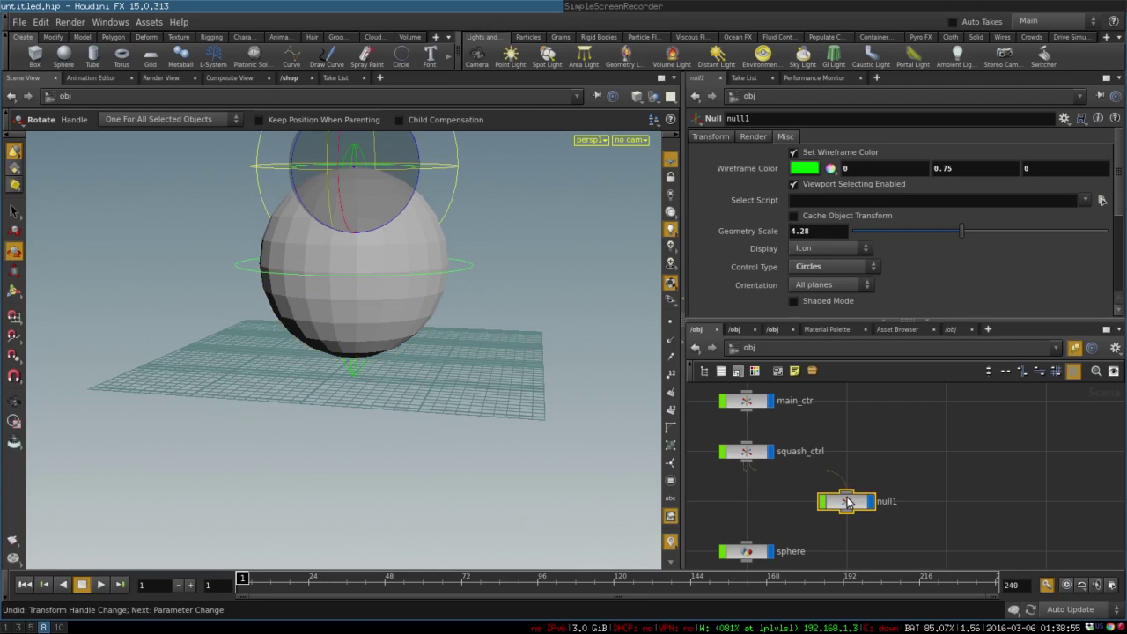
{"action": "left_click", "coordinate": [711, 137]}
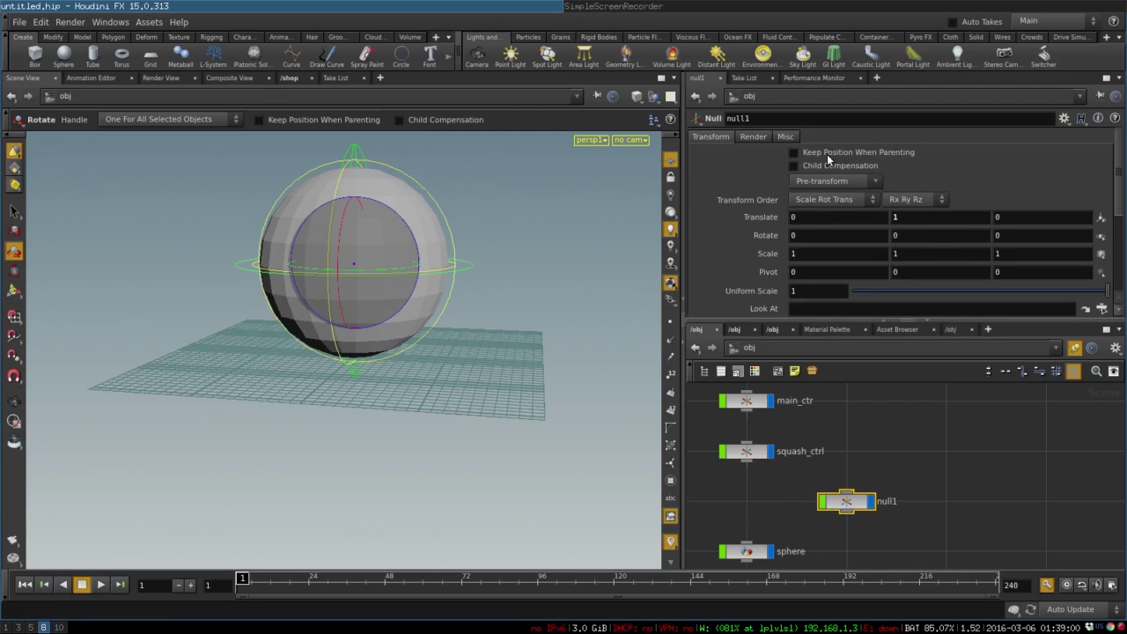
{"action": "left_click", "coordinate": [827, 154]}
{"action": "left_click_drag", "start_coordinate": [751, 465], "coordinate": [847, 490]}
Rename null1 to roll_ctrl
{"action": "double_click", "coordinate": [888, 501]}
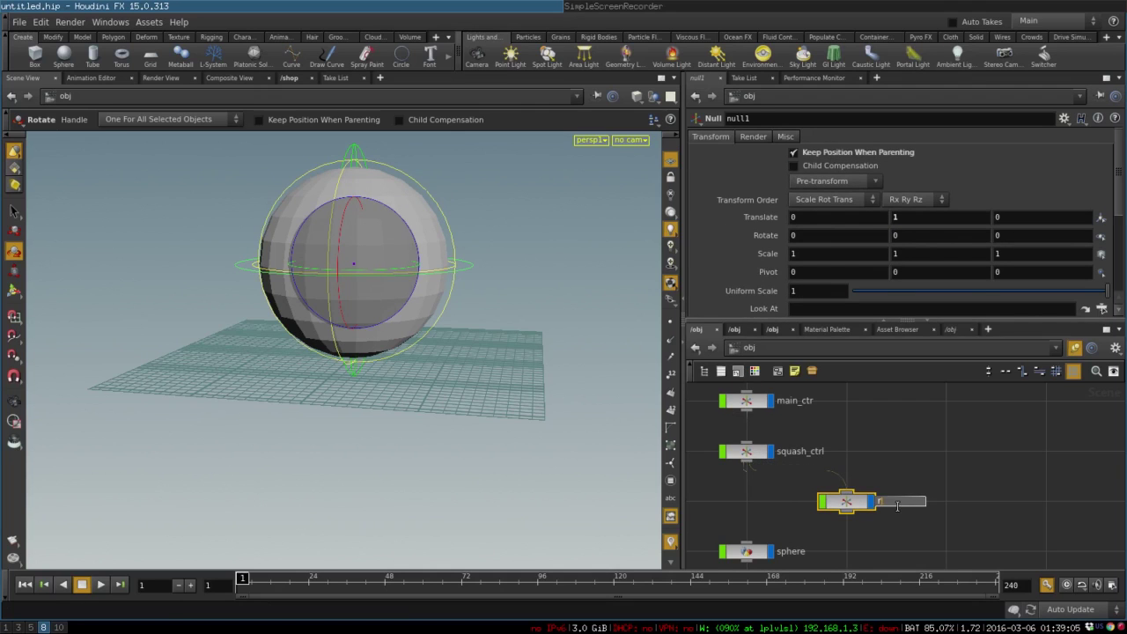
{"action": "type", "text": "roll_ctrl"}
{"action": "key", "text": "Return"}
{"action": "middle_click_drag", "start_coordinate": [788, 515], "coordinate": [800, 475]}
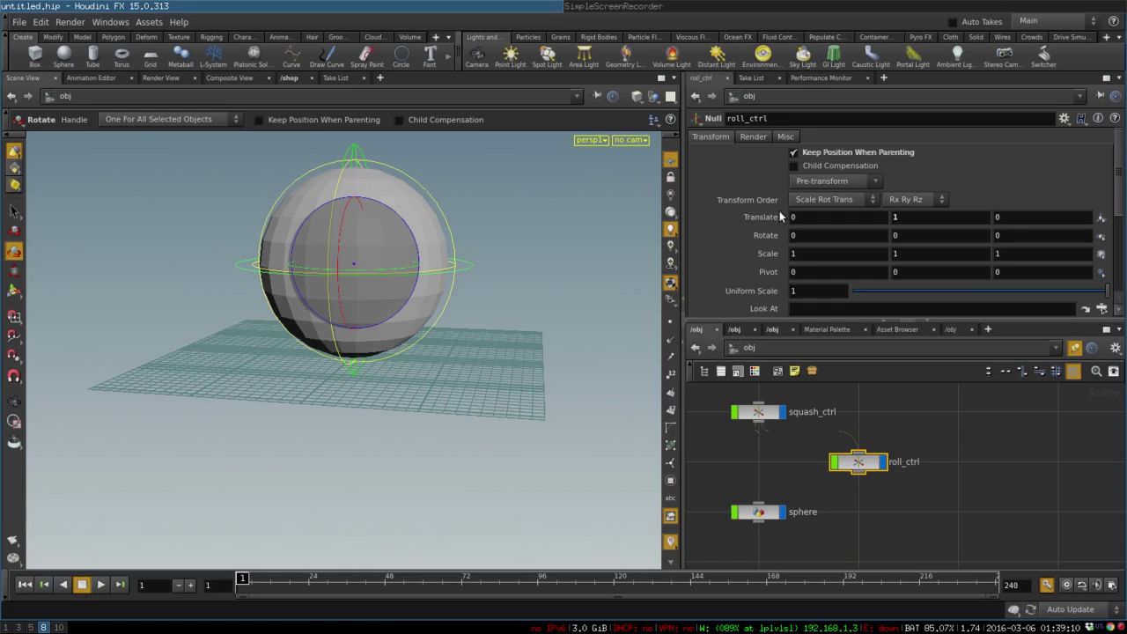
Paste roll_ctrl's Rotate as references into the sphere's Rotate, then rotate roll_ctrl to test
{"action": "right_click", "coordinate": [762, 230]}
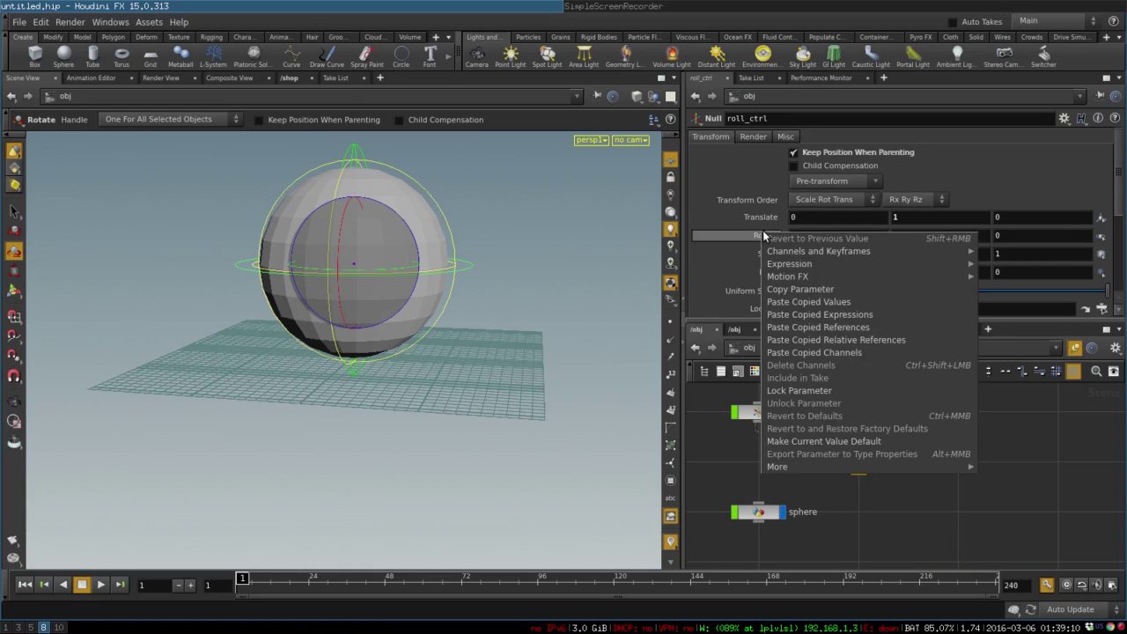
{"action": "left_click", "coordinate": [791, 291]}
{"action": "left_click", "coordinate": [756, 514]}
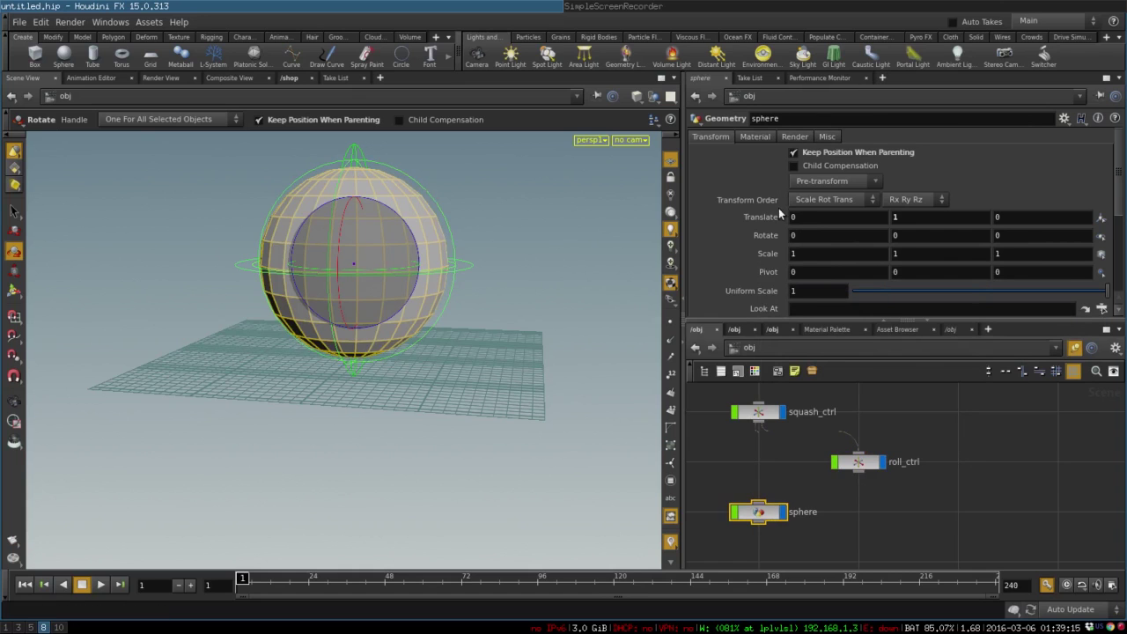
{"action": "right_click", "coordinate": [766, 234]}
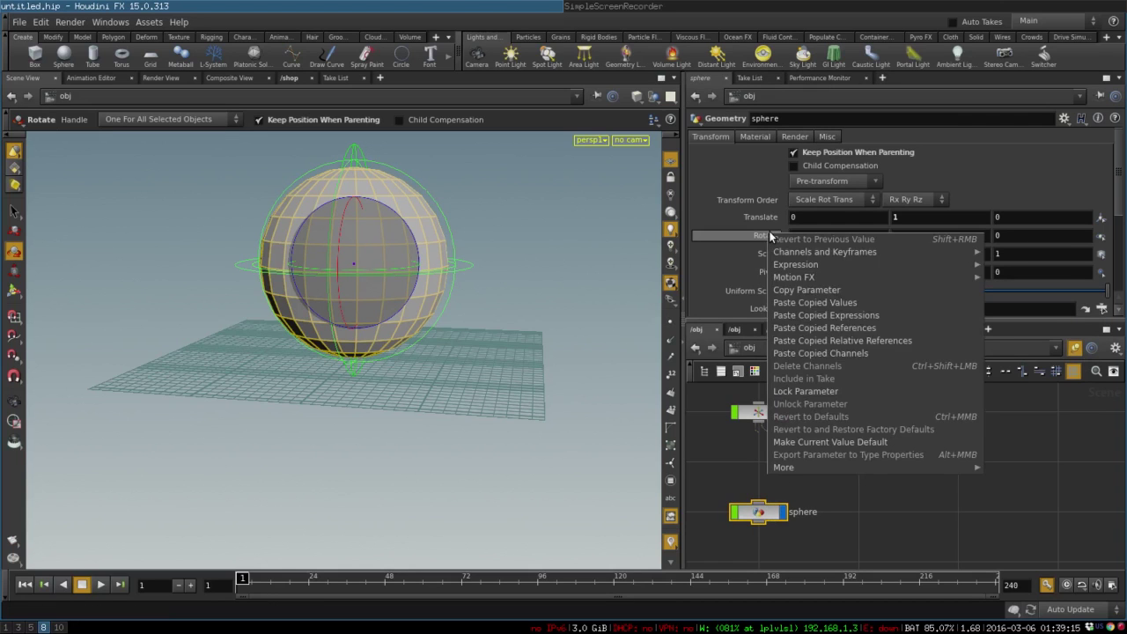
{"action": "left_click", "coordinate": [862, 331]}
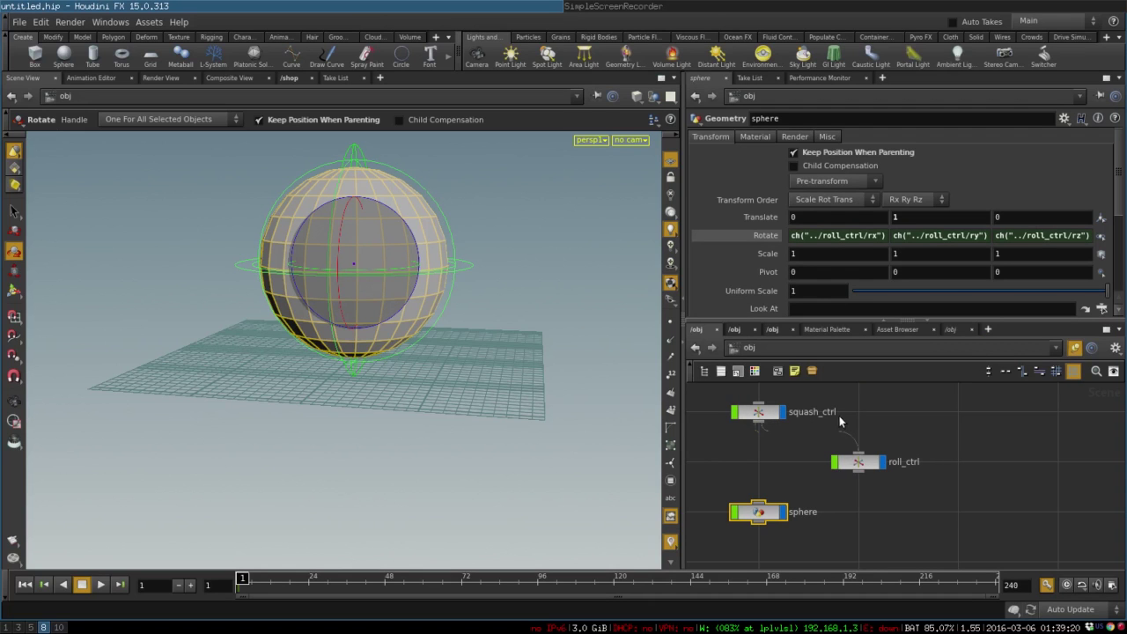
{"action": "left_click", "coordinate": [441, 198]}
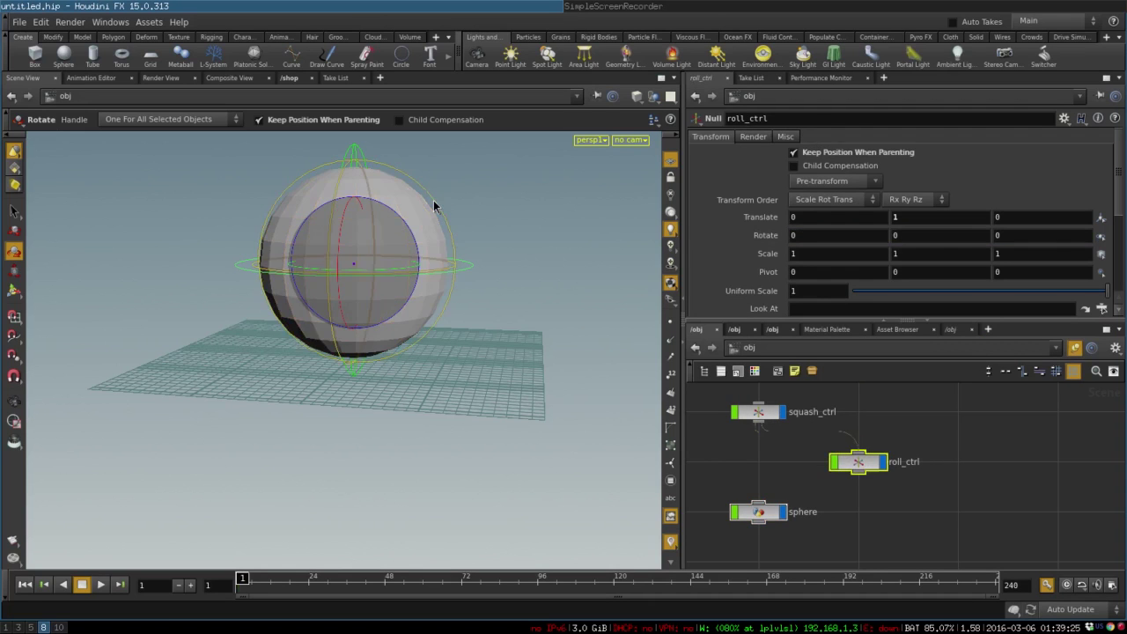
{"action": "left_click_drag", "start_coordinate": [311, 218], "coordinate": [405, 264]}
Undo the test rotation and stretch the ball into a tall egg with squash_ctrl
{"action": "key", "text": "ctrl+z"}
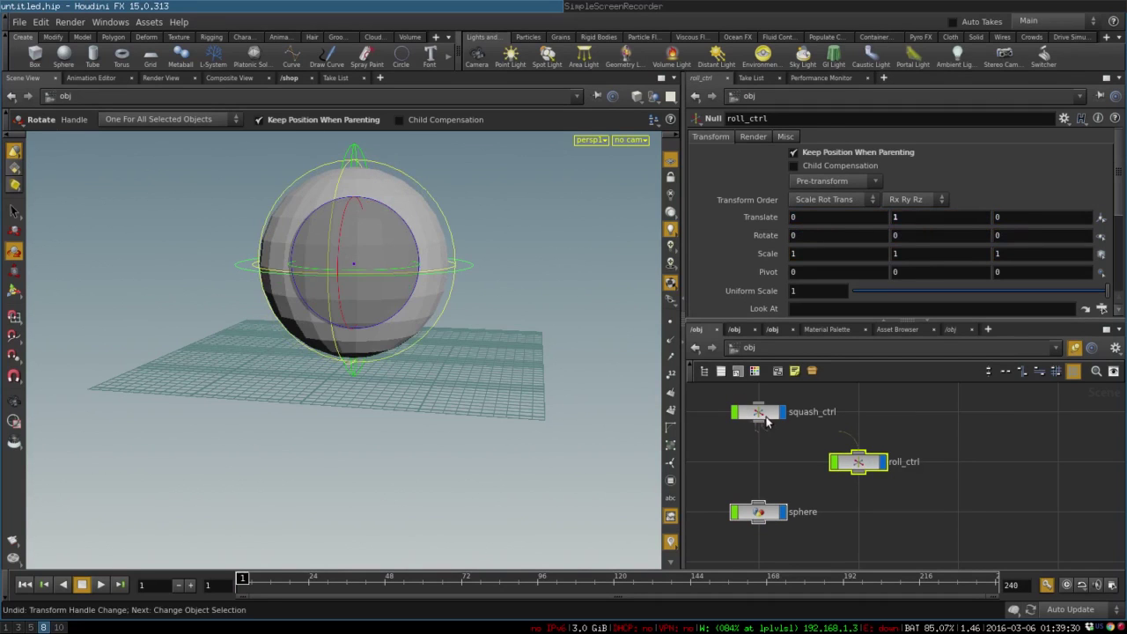
{"action": "left_click", "coordinate": [759, 412]}
{"action": "key", "text": "e"}
{"action": "left_click_drag", "start_coordinate": [358, 317], "coordinate": [677, 335]}
Reset roll_ctrl's rotation to zero and select the sphere node
{"action": "key", "text": "Escape"}
{"action": "key", "text": "r"}
{"action": "left_click", "coordinate": [390, 314]}
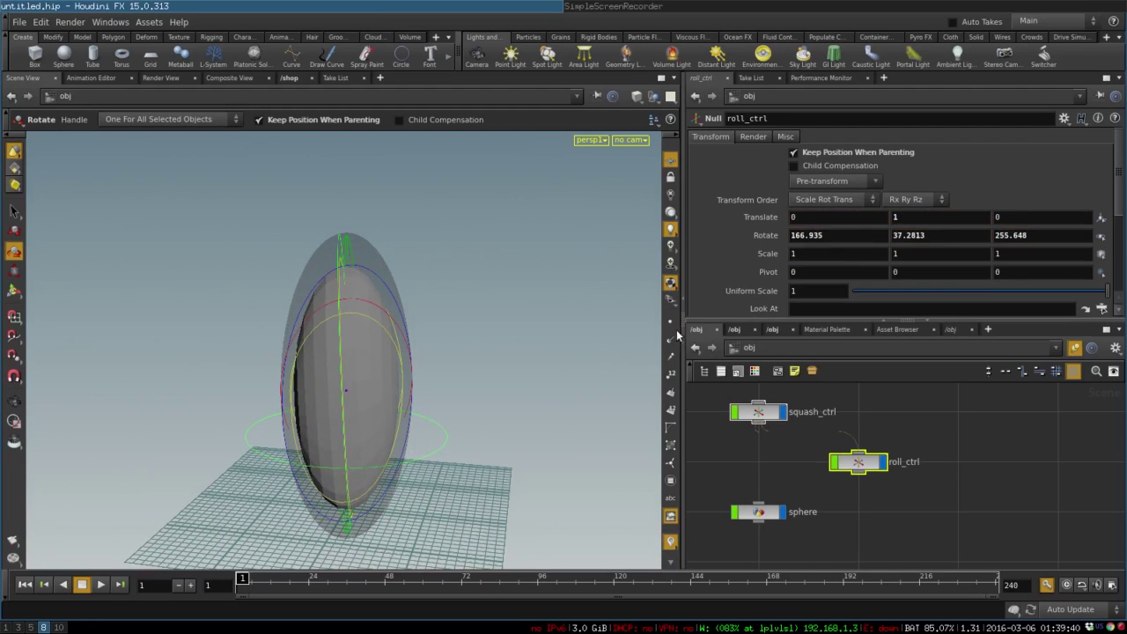
{"action": "middle_click", "coordinate": [766, 236], "text": "ctrl"}
{"action": "left_click", "coordinate": [763, 511]}
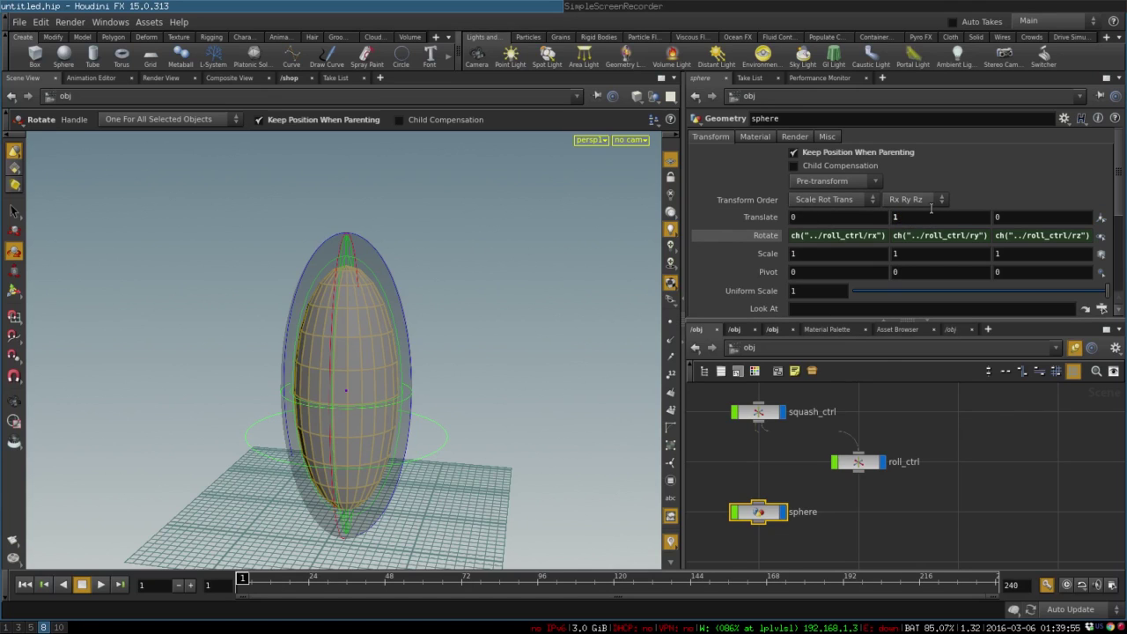
Zero the sphere's translates with Clean Translates and reset its rotation
{"action": "left_click", "coordinate": [856, 177]}
{"action": "left_click", "coordinate": [837, 203]}
{"action": "middle_click", "coordinate": [750, 236], "text": "ctrl"}
Reset squash_ctrl's Scale Y to 1 and zero its translates with Clean Translates
{"action": "left_click", "coordinate": [759, 410]}
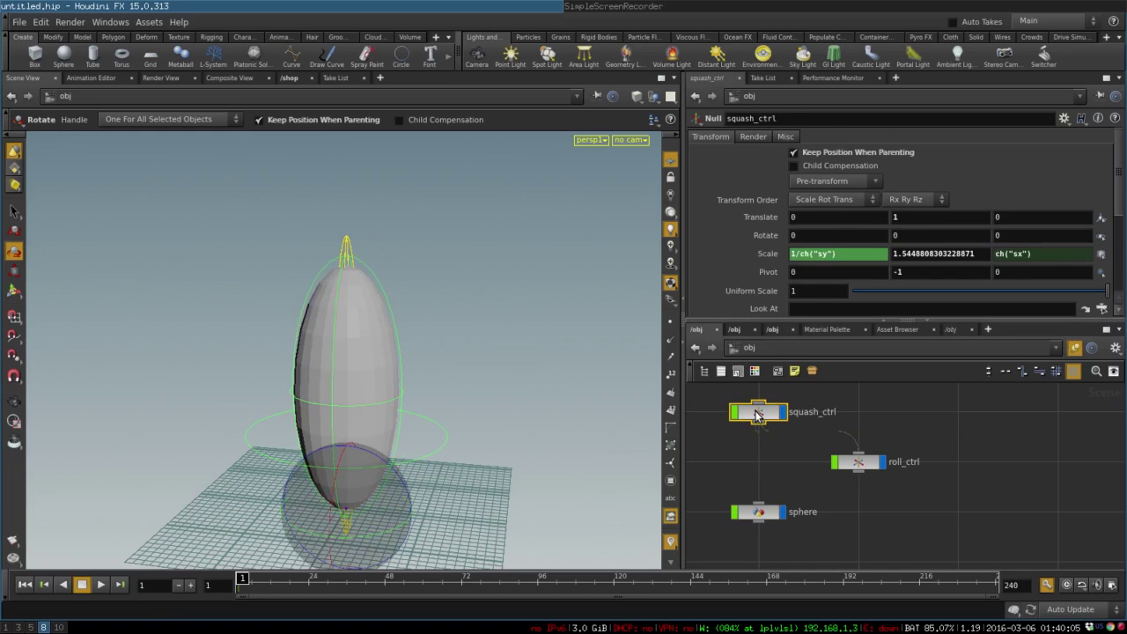
{"action": "middle_click", "coordinate": [913, 253], "text": "ctrl"}
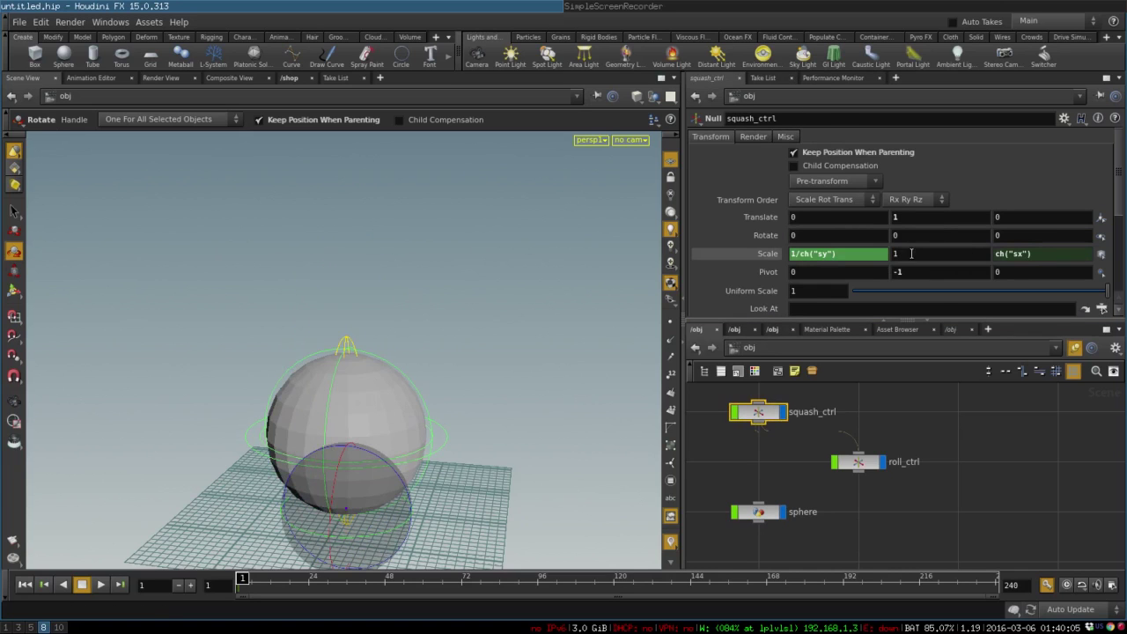
{"action": "left_click", "coordinate": [856, 181]}
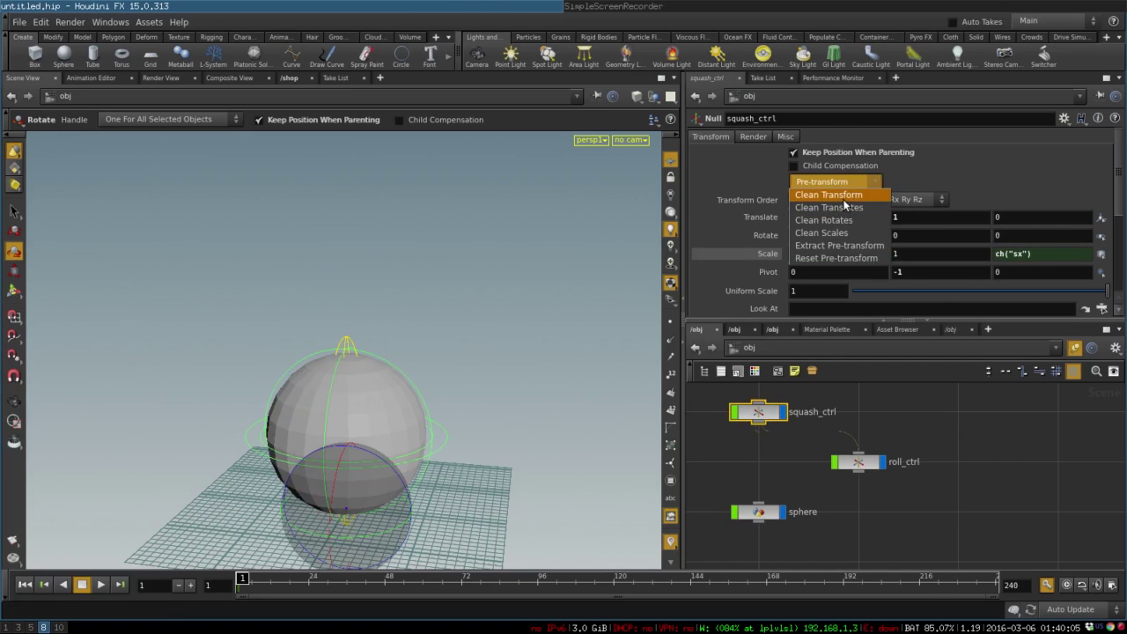
{"action": "left_click", "coordinate": [845, 208]}
{"action": "middle_click_drag", "start_coordinate": [779, 414], "coordinate": [799, 481]}
Zero main_ctr's translates using Pre-transform > Clean Translates on its Transform tab
{"action": "left_click", "coordinate": [786, 428]}
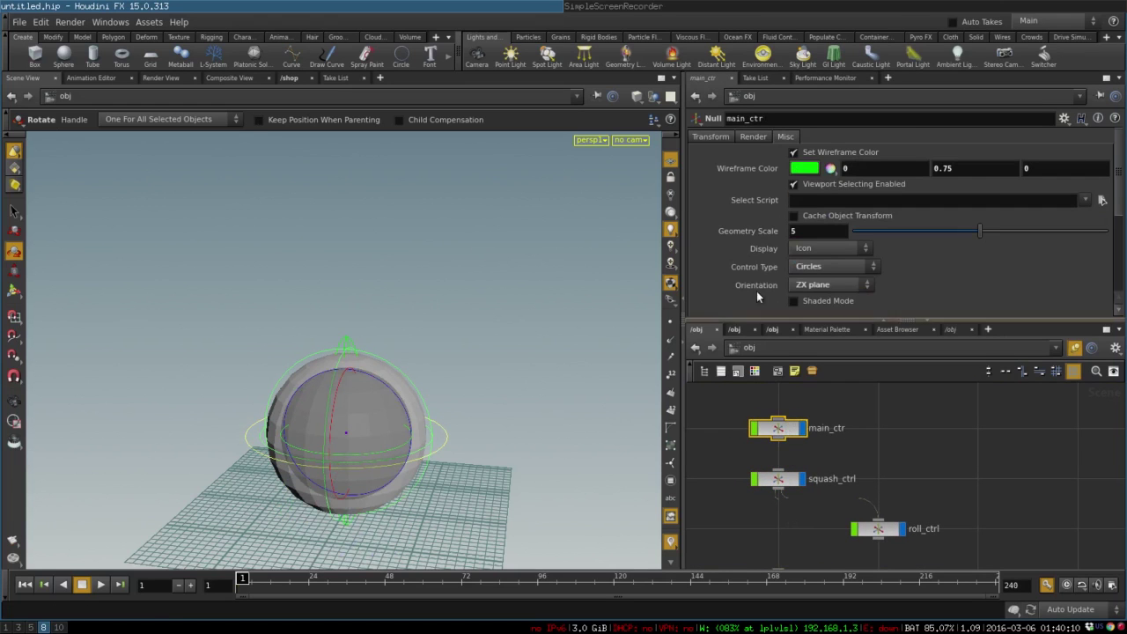
{"action": "left_click", "coordinate": [718, 137]}
{"action": "left_click", "coordinate": [846, 180]}
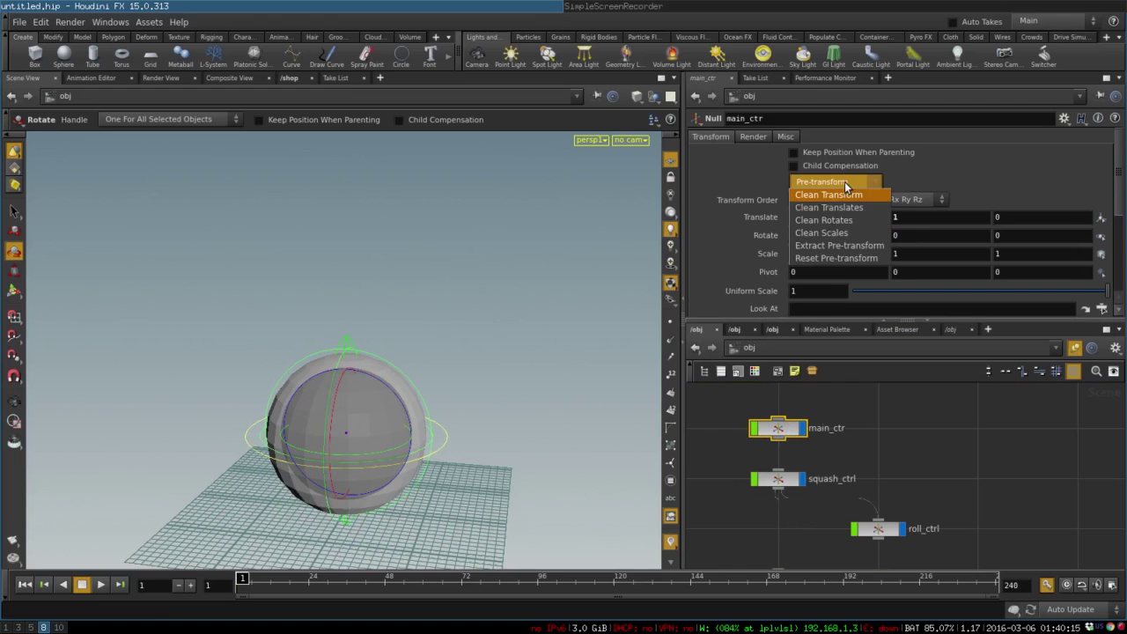
{"action": "left_click", "coordinate": [845, 198]}
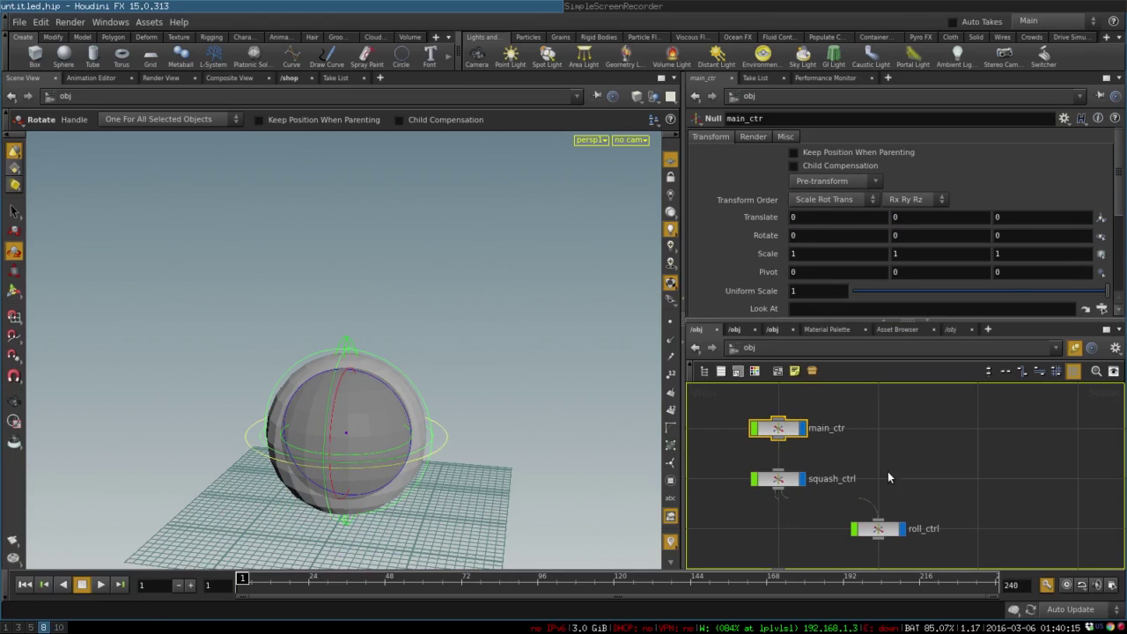
Test the whole rig by rotating main_ctr in the viewport, then undo the rotation
{"action": "middle_click_drag", "start_coordinate": [887, 472], "coordinate": [891, 429]}
{"action": "scroll", "coordinate": [891, 428], "scroll_direction": "down", "scroll_amount": 2}
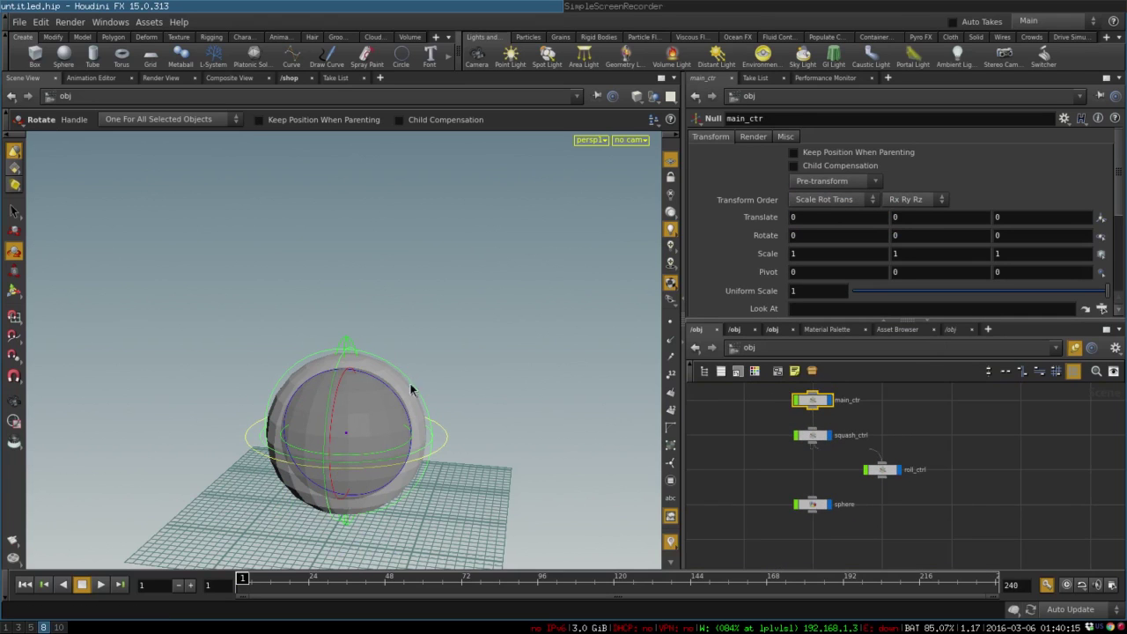
{"action": "left_click_drag", "start_coordinate": [403, 435], "coordinate": [704, 263]}
{"action": "key", "text": "ctrl+z"}
{"action": "key", "text": "t"}
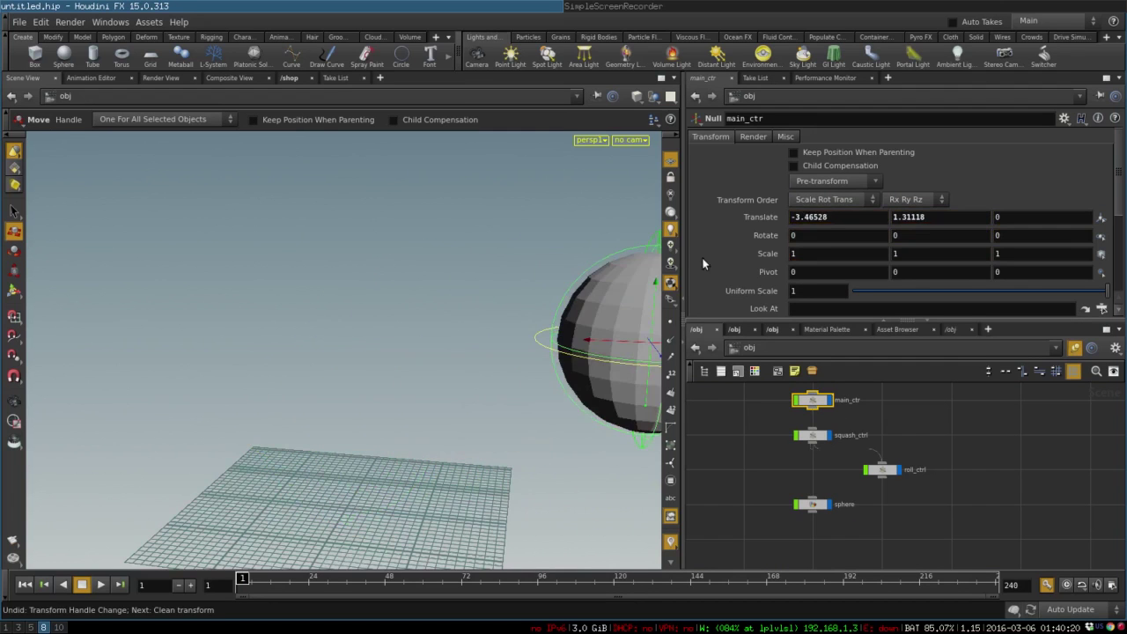
Reset main_ctr's translate to zero, then test stretching with squash_ctrl and rotating with roll_ctrl
{"action": "middle_click", "coordinate": [741, 219], "text": "ctrl"}
{"action": "left_click", "coordinate": [811, 435]}
{"action": "key", "text": "e"}
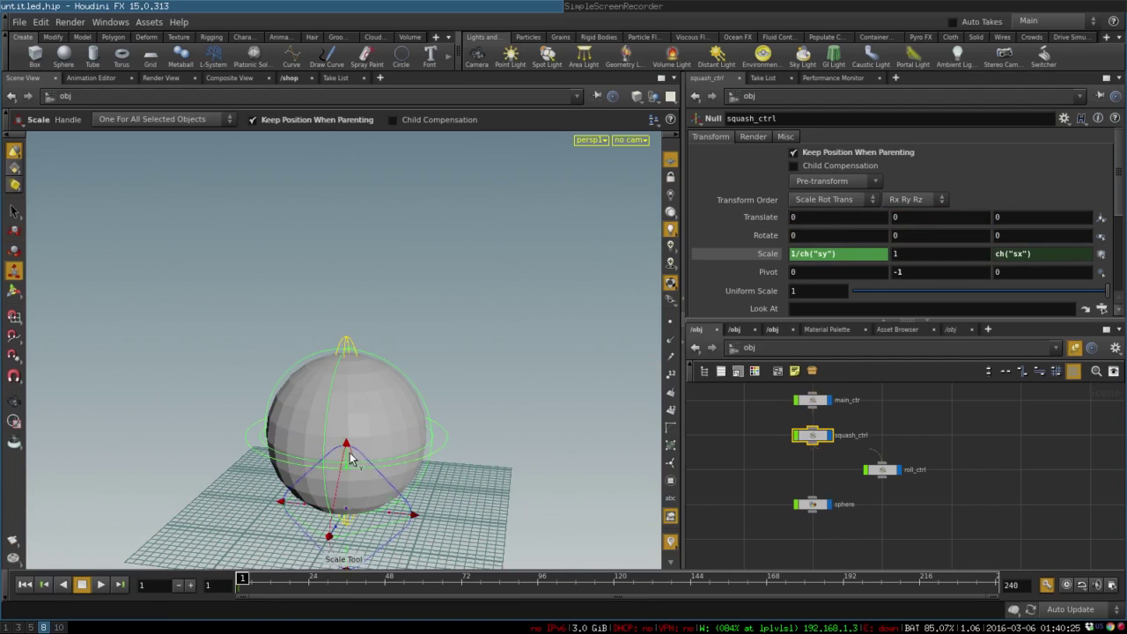
{"action": "left_click_drag", "start_coordinate": [346, 445], "coordinate": [363, 414]}
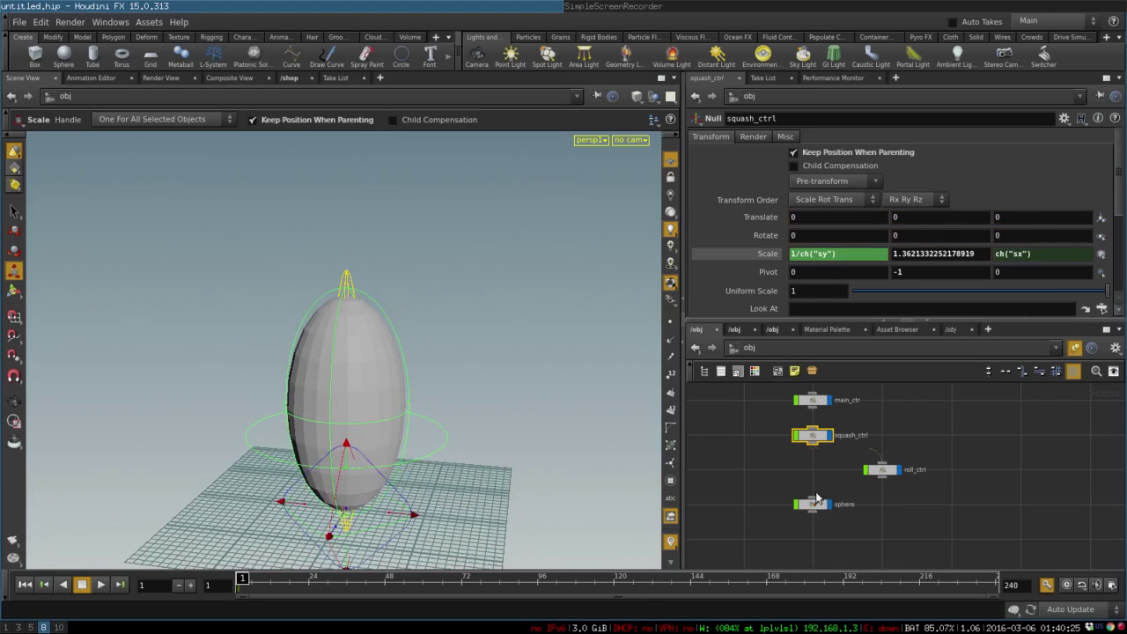
{"action": "left_click", "coordinate": [882, 469]}
{"action": "key", "text": "r"}
{"action": "left_click_drag", "start_coordinate": [403, 366], "coordinate": [363, 452]}
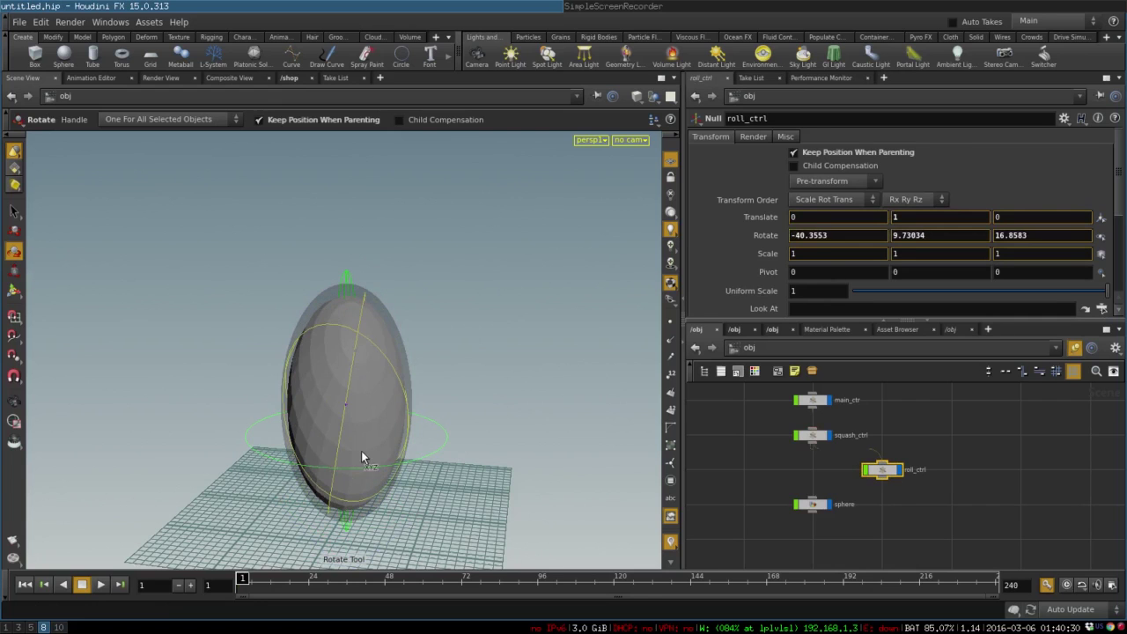
Reset roll_ctrl's rotation to zero and squash_ctrl's scale back to 1
{"action": "middle_click", "coordinate": [752, 234], "text": "ctrl"}
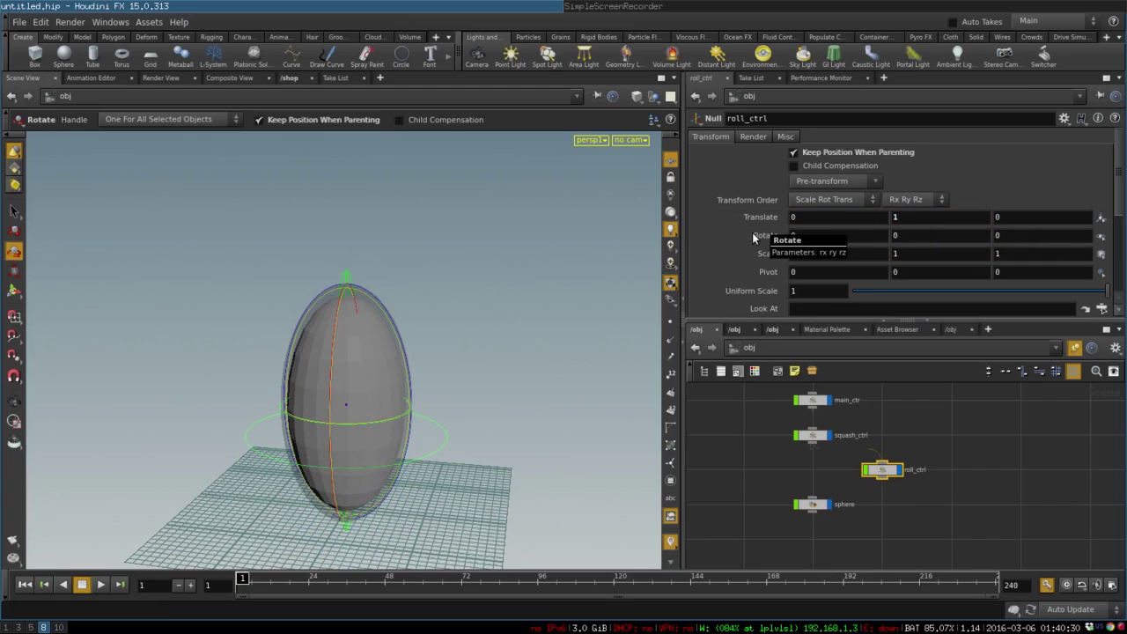
{"action": "left_click", "coordinate": [807, 439]}
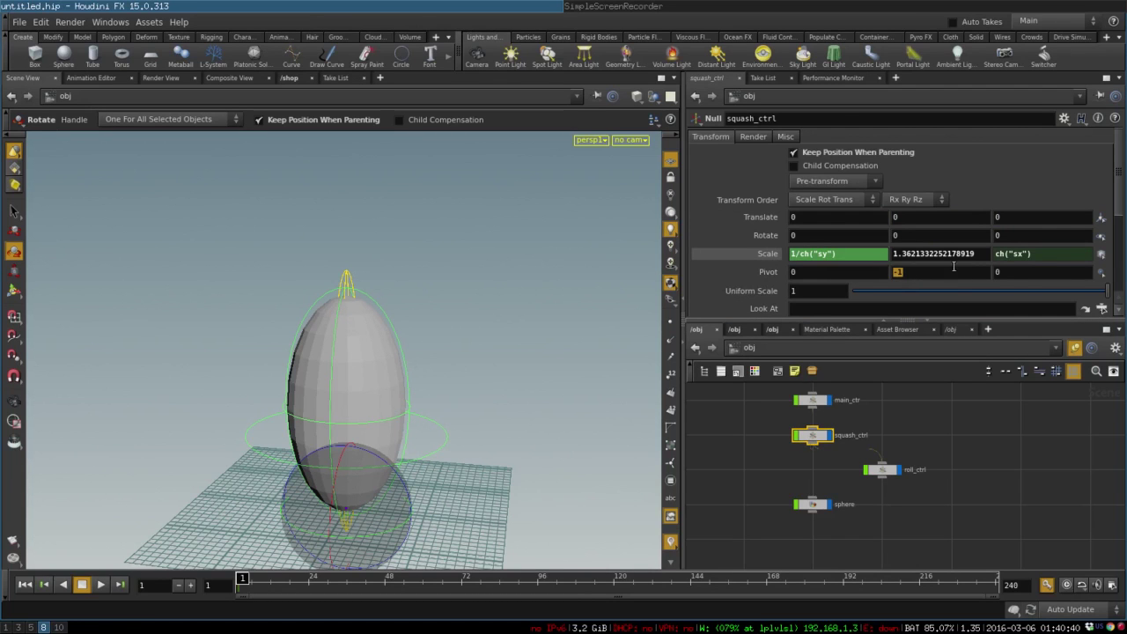
{"action": "left_click", "coordinate": [976, 444]}
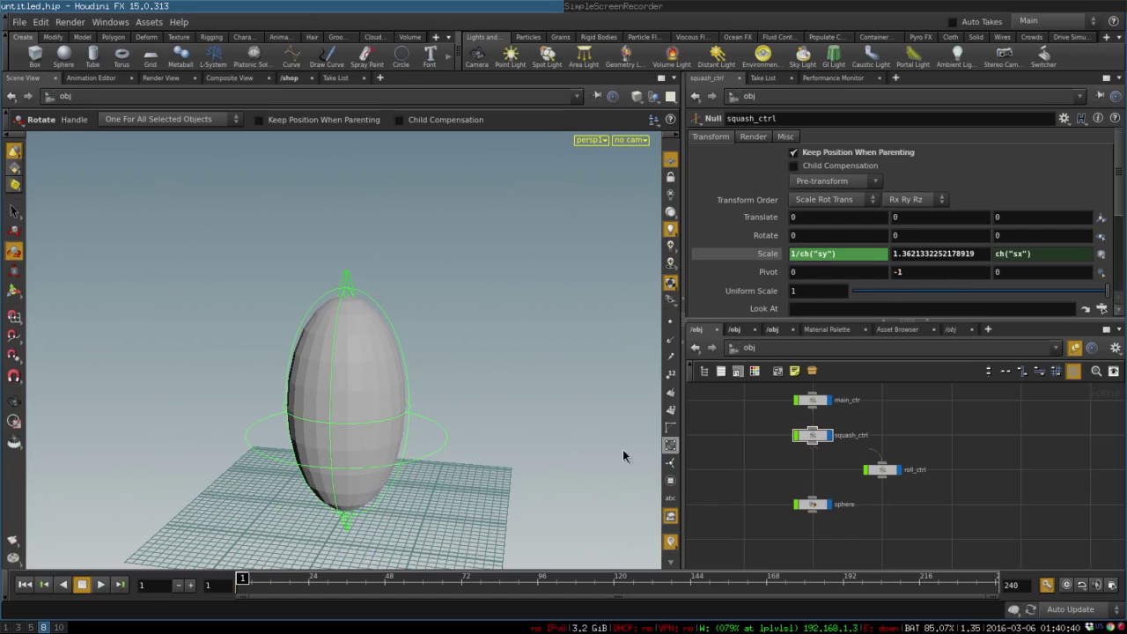
{"action": "left_click", "coordinate": [814, 503]}
{"action": "left_click", "coordinate": [815, 435]}
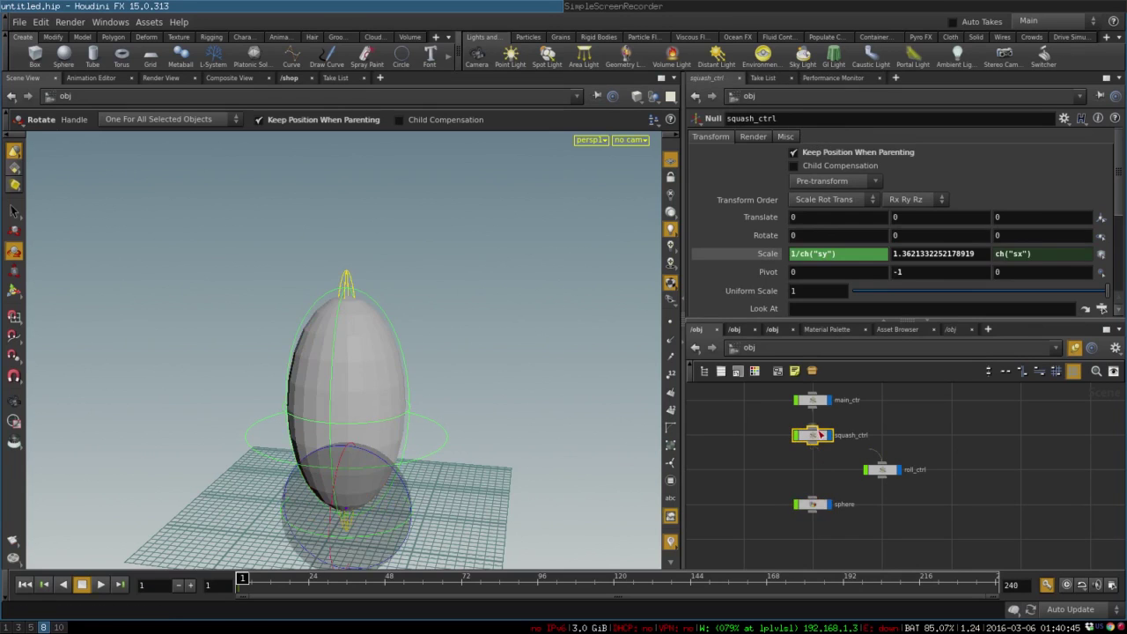
{"action": "middle_click", "coordinate": [913, 254], "text": "ctrl"}
{"action": "key", "text": "Escape"}
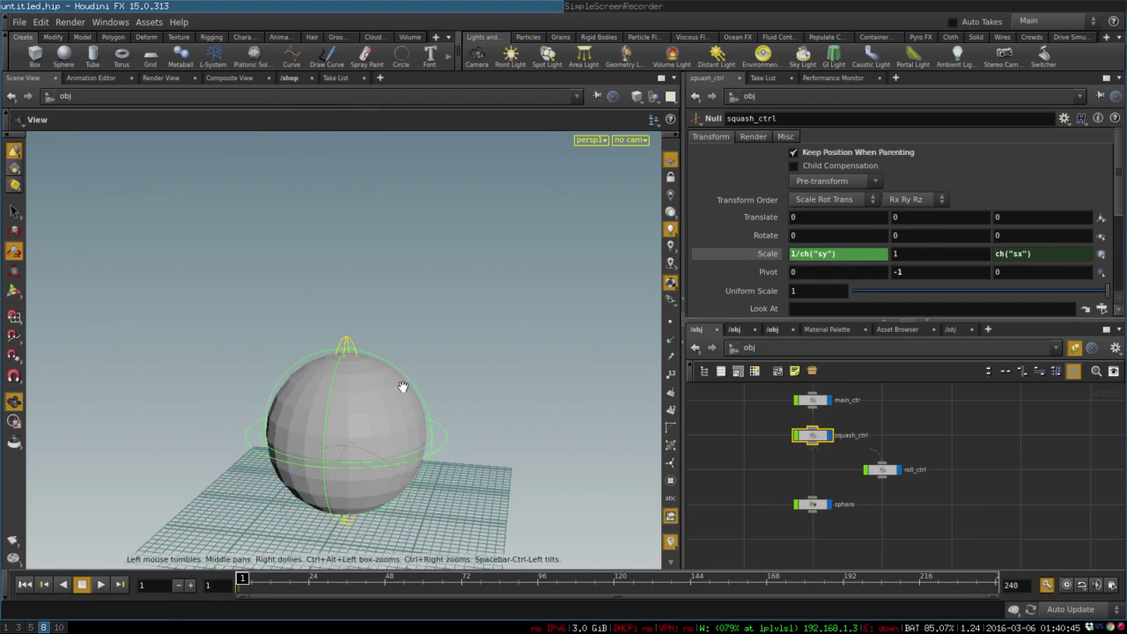
{"action": "left_click_drag", "start_coordinate": [402, 385], "coordinate": [312, 287]}
{"action": "right_click_drag", "start_coordinate": [311, 287], "coordinate": [440, 301]}
Collapse sphere, squash_ctrl, roll_ctrl and main_ctr into a subnet with Shift+C and rename it ball_rig
{"action": "key", "text": "r"}
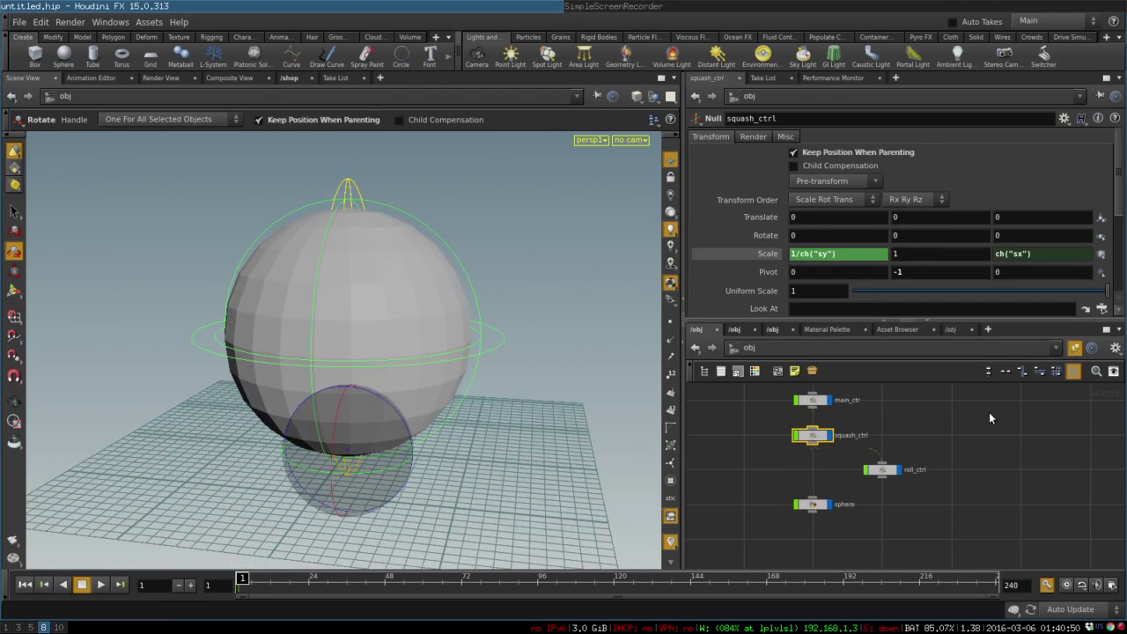
{"action": "left_click_drag", "start_coordinate": [998, 385], "coordinate": [705, 539]}
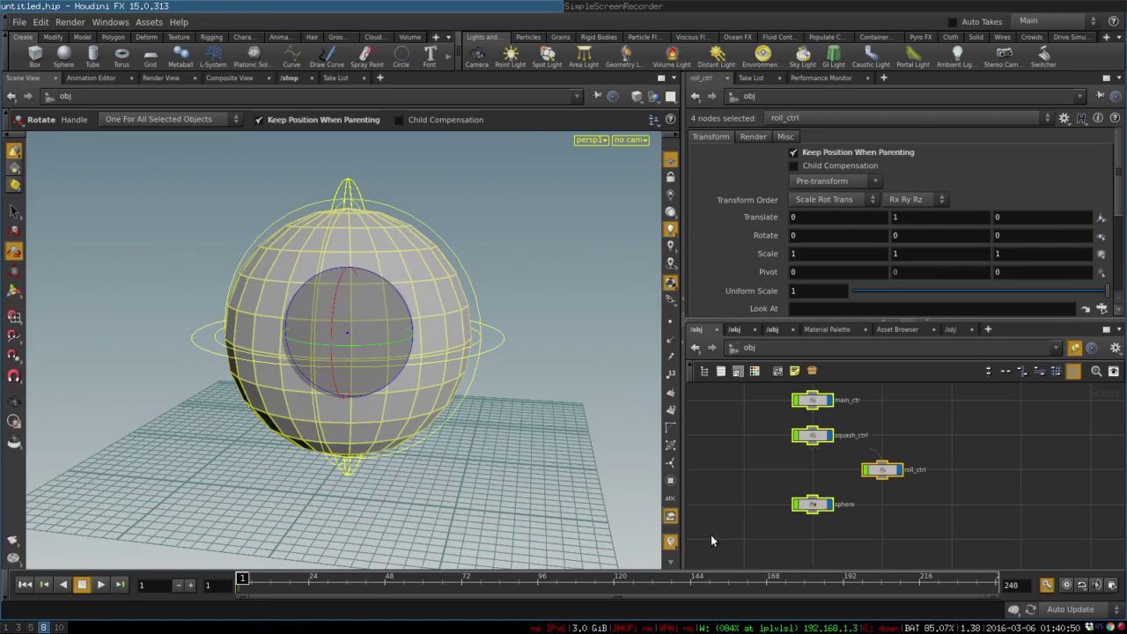
{"action": "key", "text": "shift+c"}
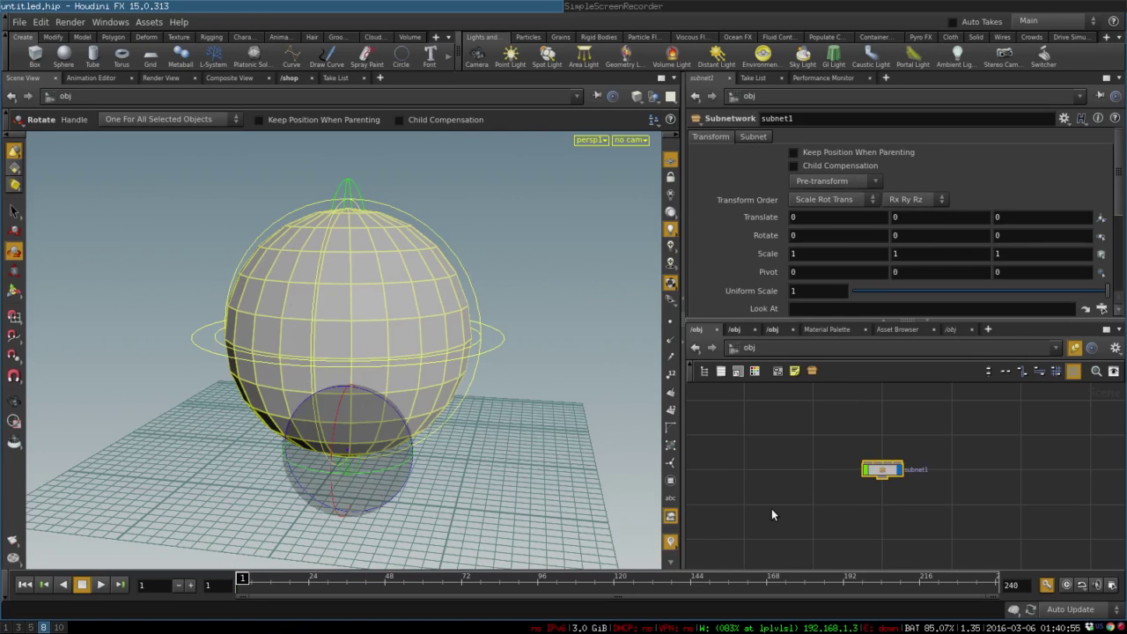
{"action": "scroll", "coordinate": [878, 499], "scroll_direction": "up", "scroll_amount": 3}
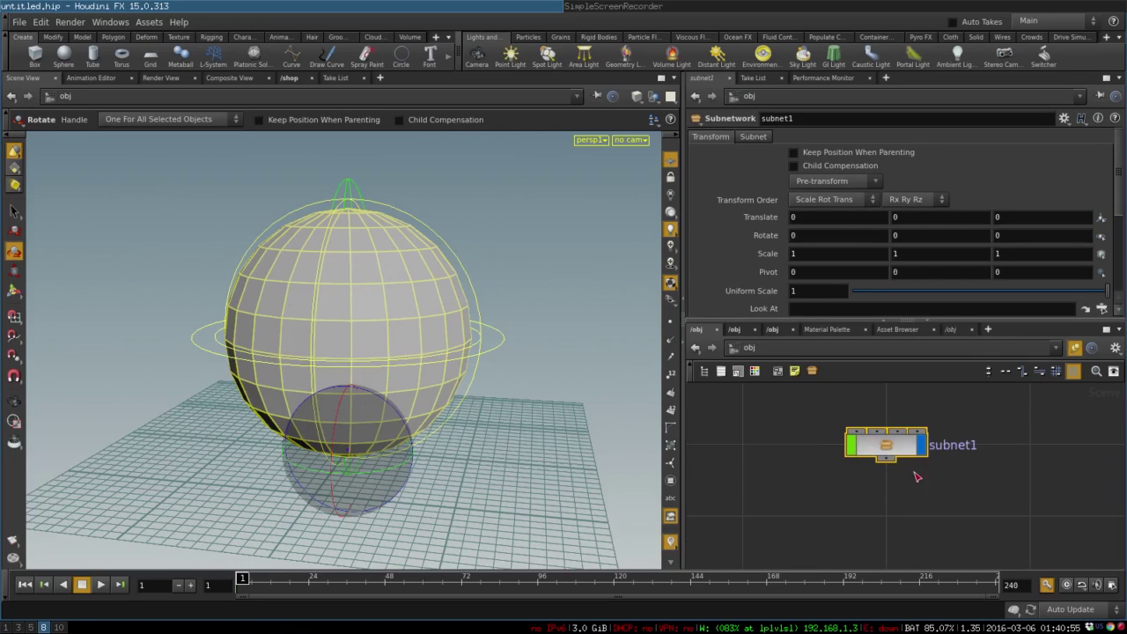
{"action": "double_click", "coordinate": [960, 445]}
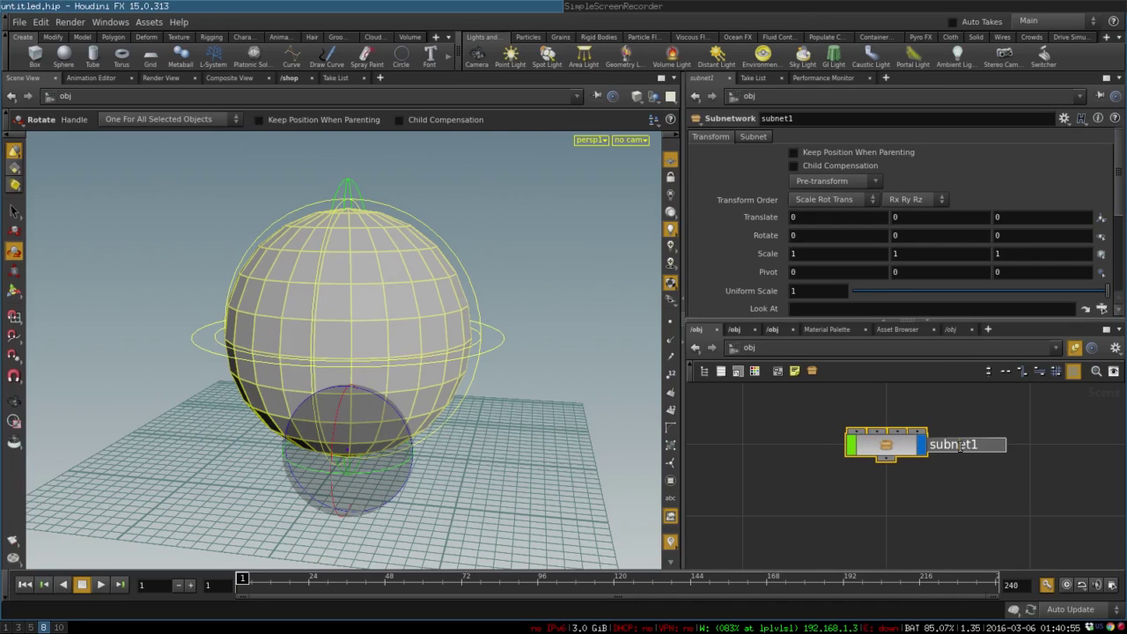
{"action": "type", "text": "ball_rig"}
{"action": "key", "text": "Return"}
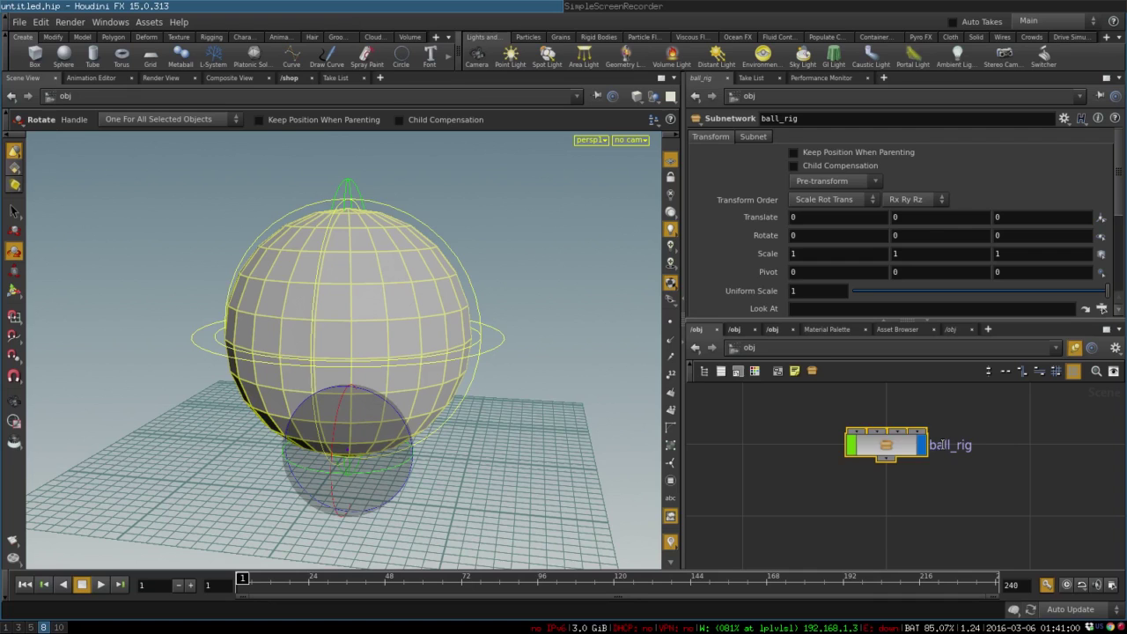
{"action": "right_click", "coordinate": [882, 433]}
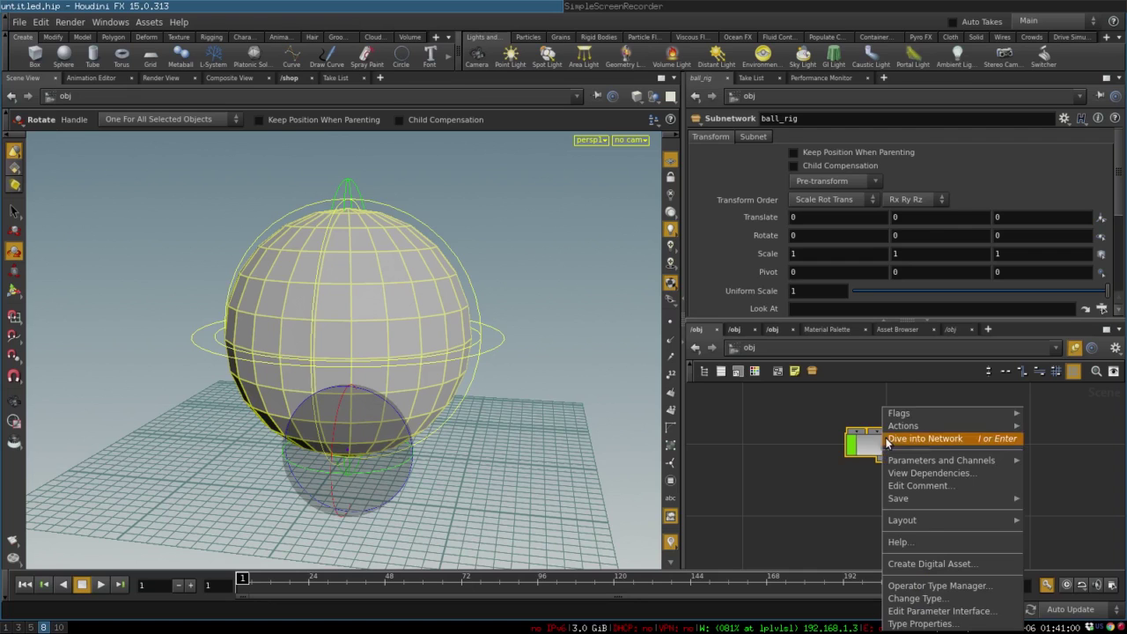
Start a digital asset from ball_rig and set the Operator Name to ball_rig
{"action": "left_click", "coordinate": [930, 563]}
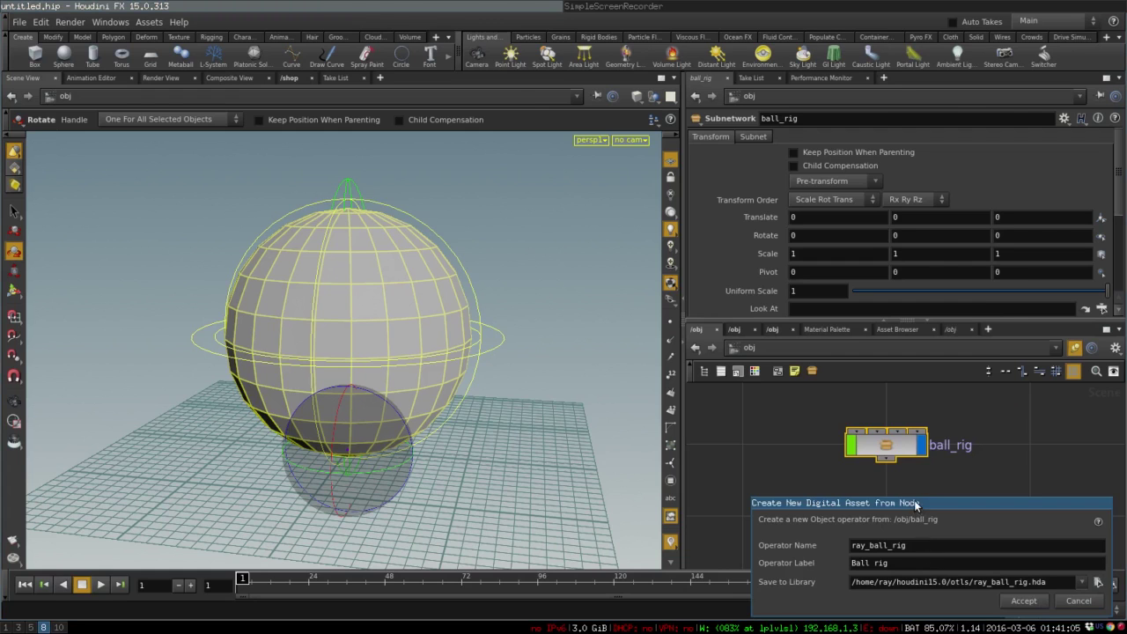
{"action": "left_click_drag", "start_coordinate": [913, 502], "coordinate": [681, 74]}
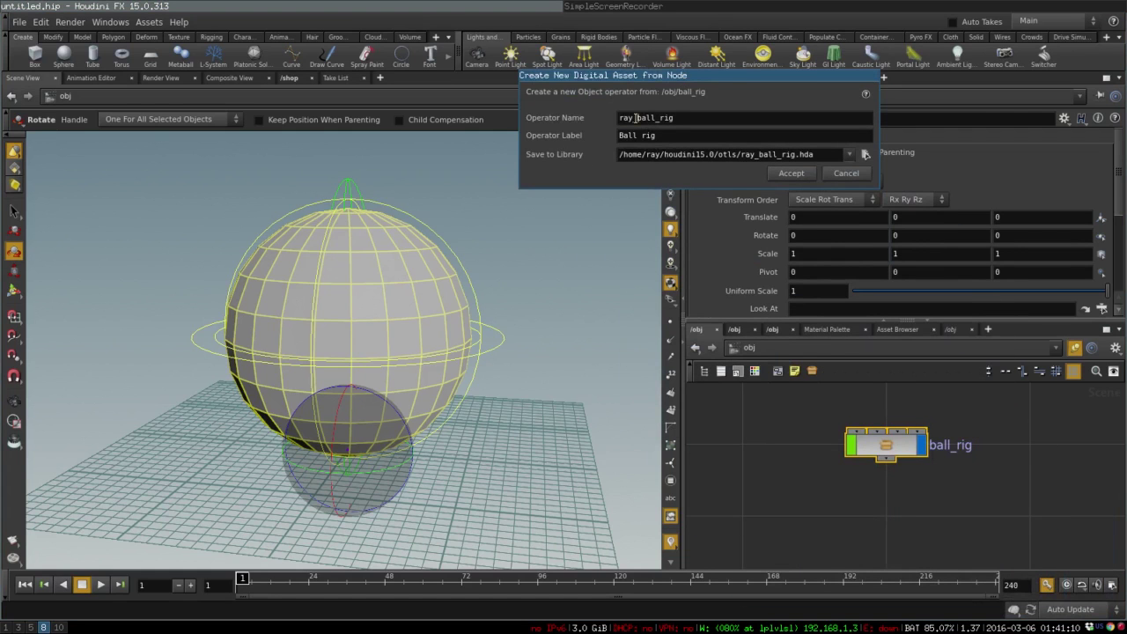
{"action": "left_click_drag", "start_coordinate": [637, 117], "coordinate": [581, 120]}
{"action": "key", "text": "BackSpace"}
Save the asset library as 01_ball_rig_001.hda in a new assets/characters/ball_tutorial folder
{"action": "left_click", "coordinate": [866, 155]}
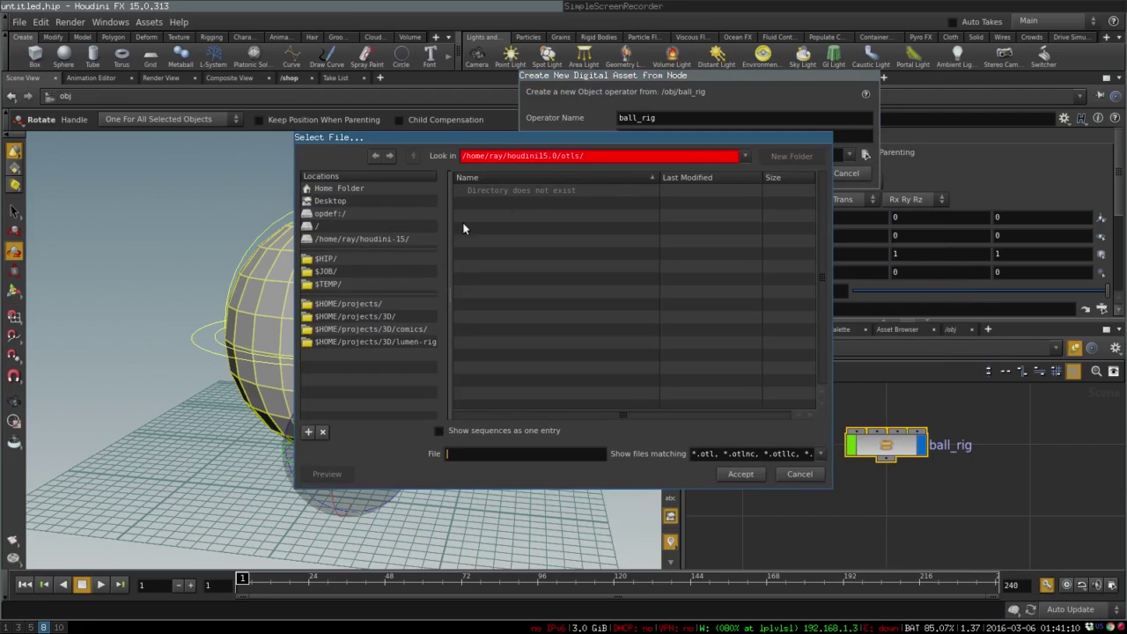
{"action": "left_click", "coordinate": [370, 317]}
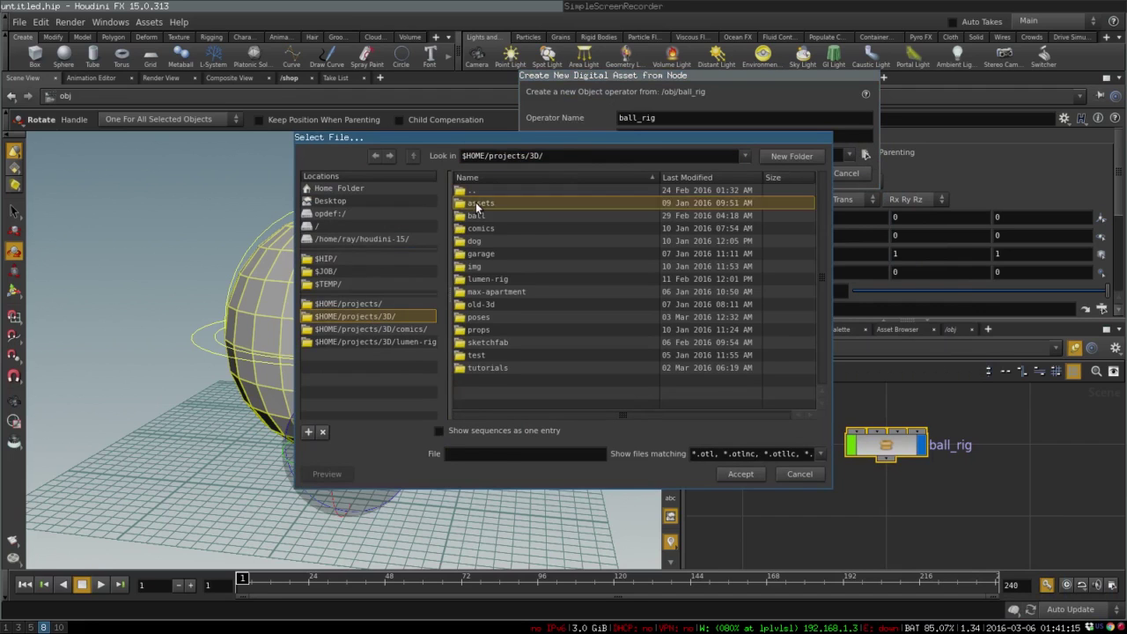
{"action": "double_click", "coordinate": [475, 204]}
{"action": "double_click", "coordinate": [480, 202]}
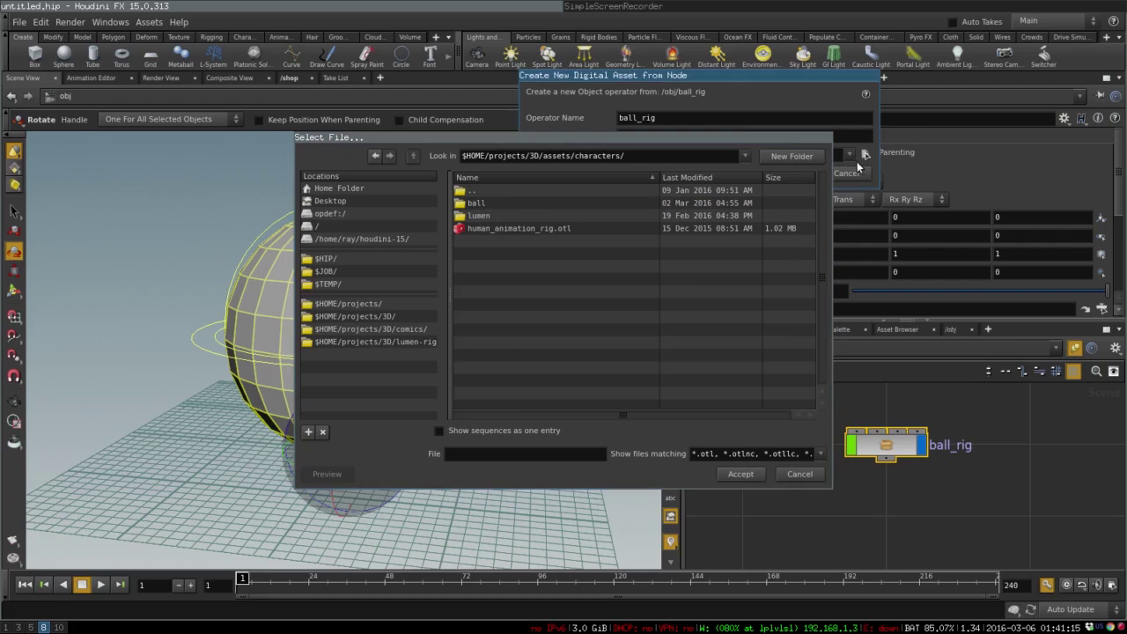
{"action": "left_click", "coordinate": [811, 156]}
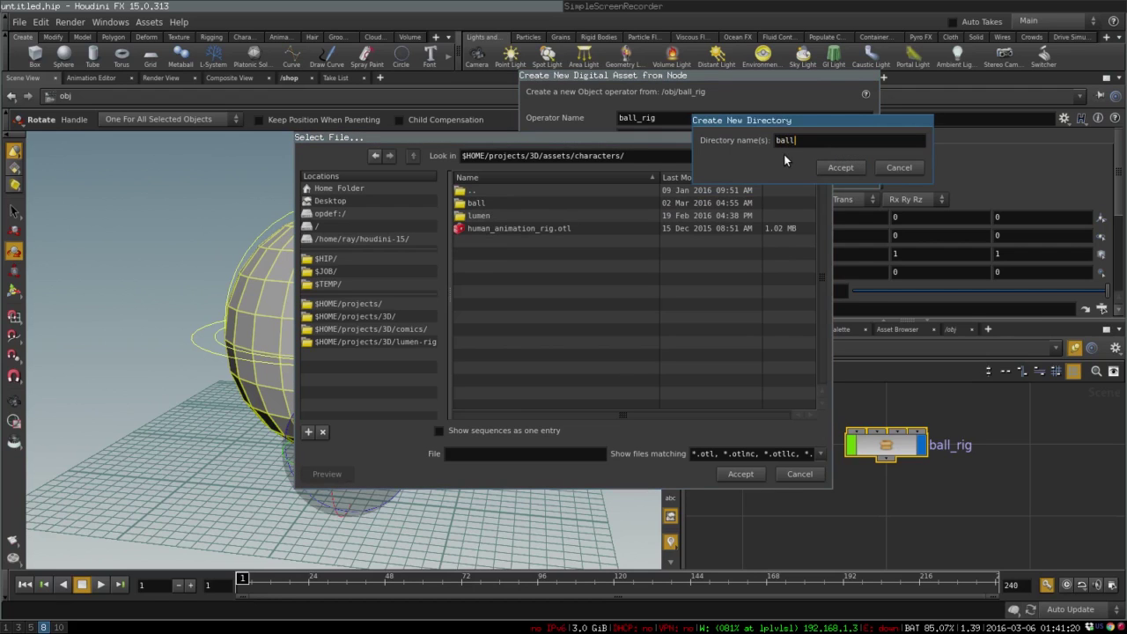
{"action": "type", "text": "ball_tutorial"}
{"action": "key", "text": "Return"}
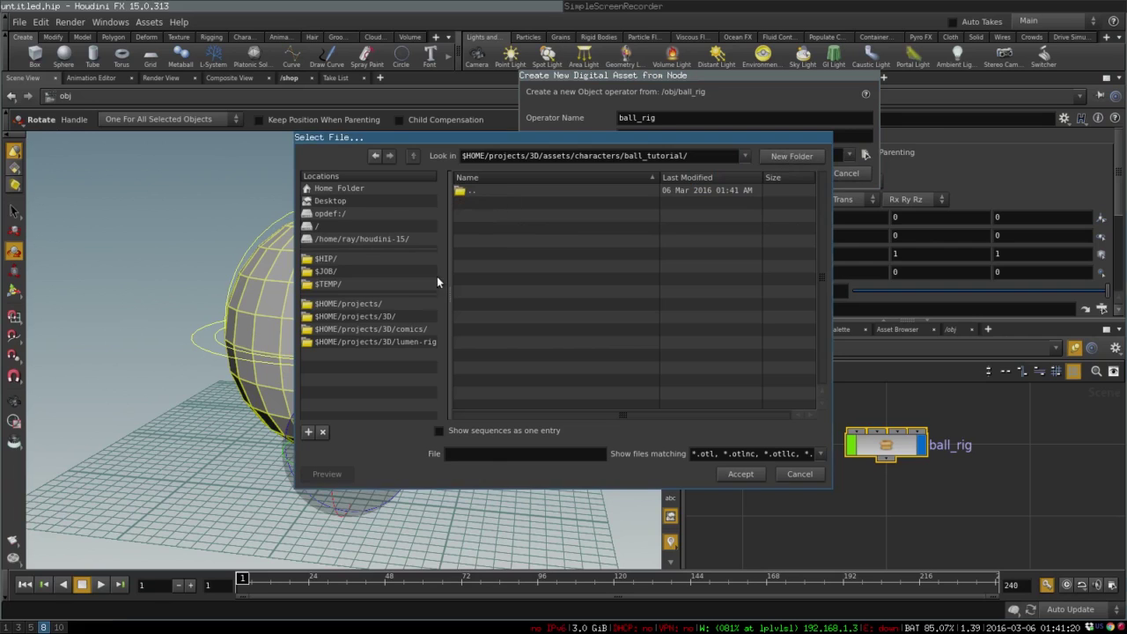
{"action": "left_click", "coordinate": [490, 452]}
{"action": "type", "text": "01_ball_rig_001"}
{"action": "key", "text": "Return"}
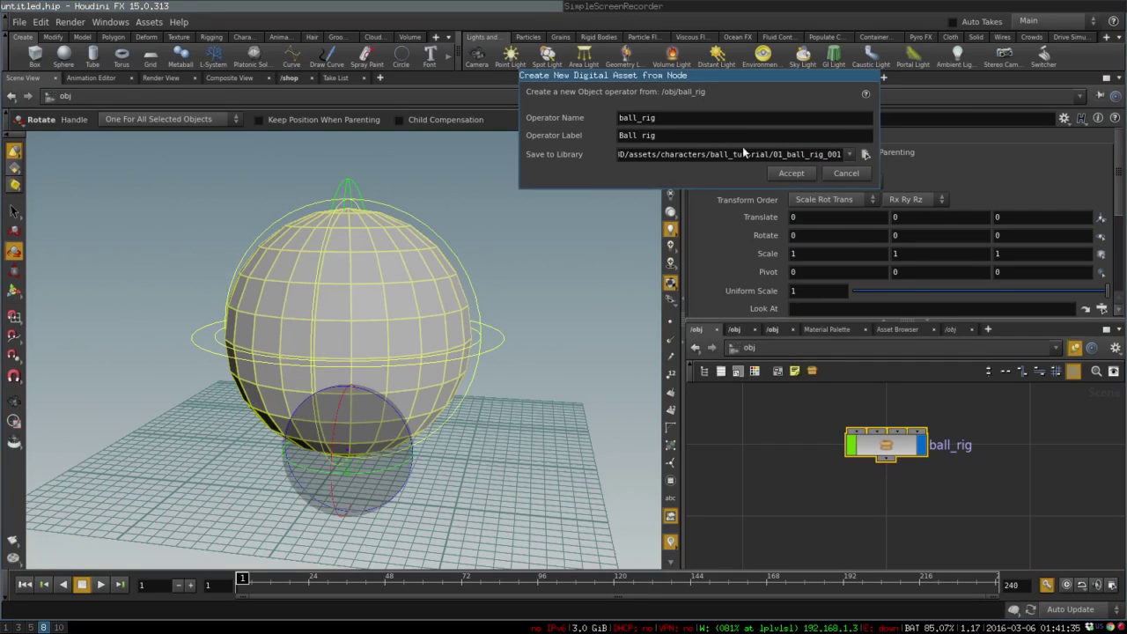
{"action": "left_click", "coordinate": [780, 173]}
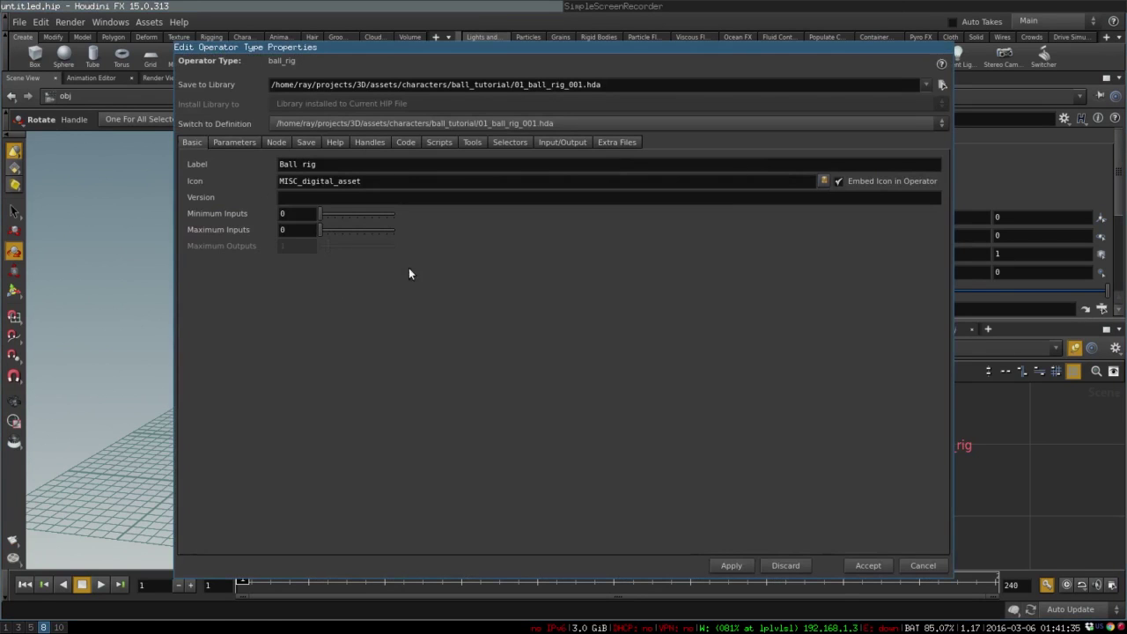
{"action": "left_click", "coordinate": [866, 565]}
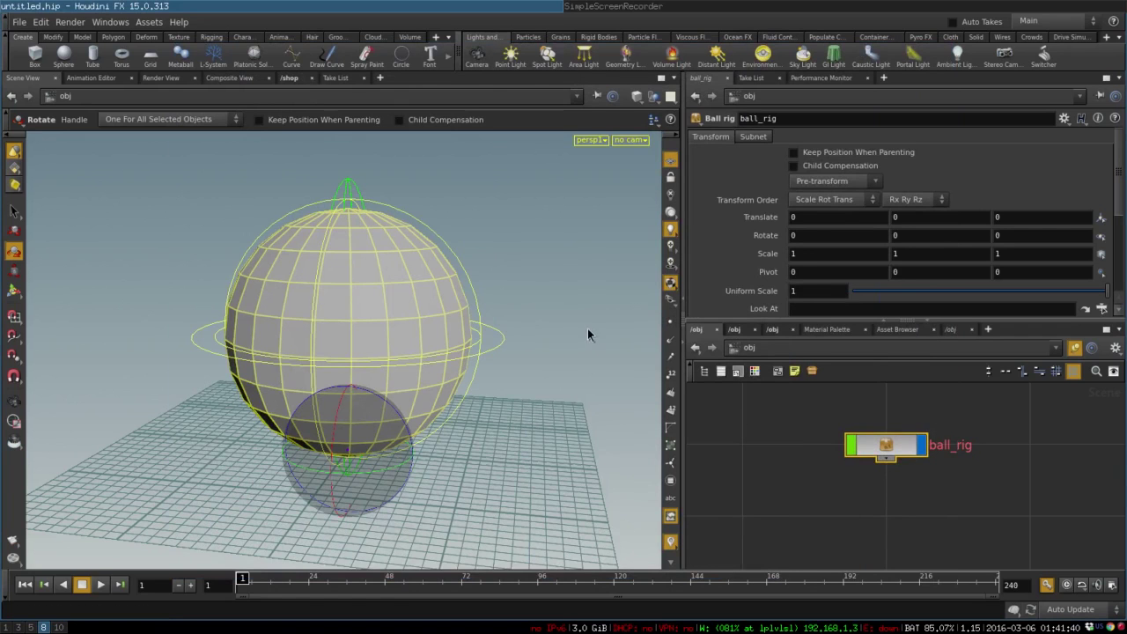
Save the ball_rig node type from its context menu
{"action": "key", "text": "Escape"}
{"action": "scroll", "coordinate": [493, 341], "scroll_direction": "down", "scroll_amount": 3}
{"action": "left_click", "coordinate": [886, 506]}
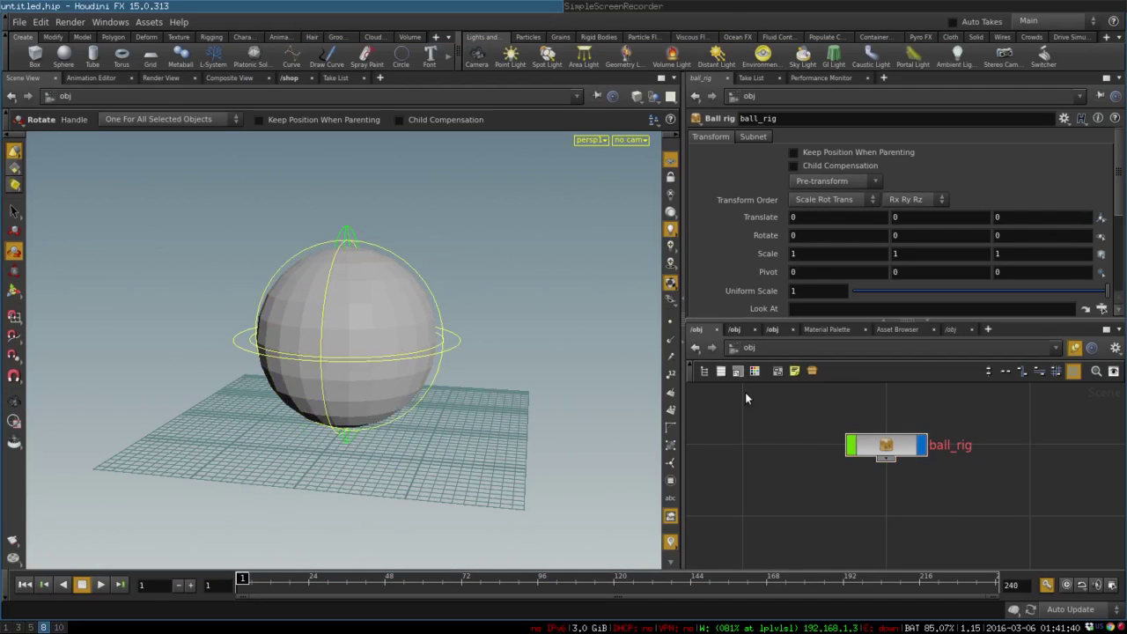
{"action": "right_click", "coordinate": [870, 449]}
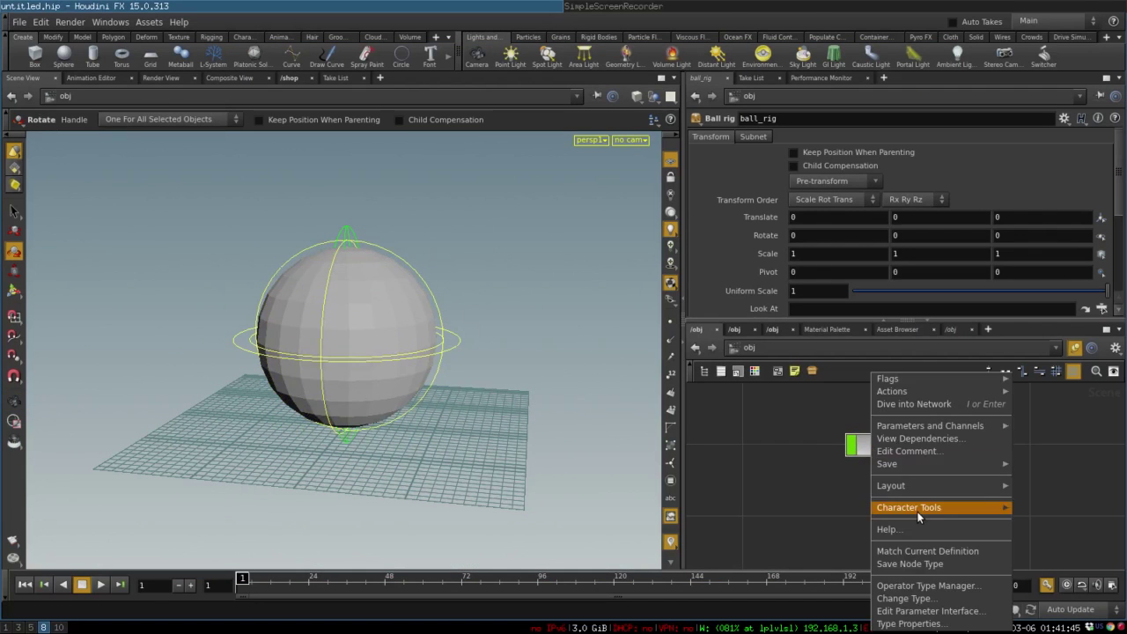
{"action": "left_click", "coordinate": [911, 563]}
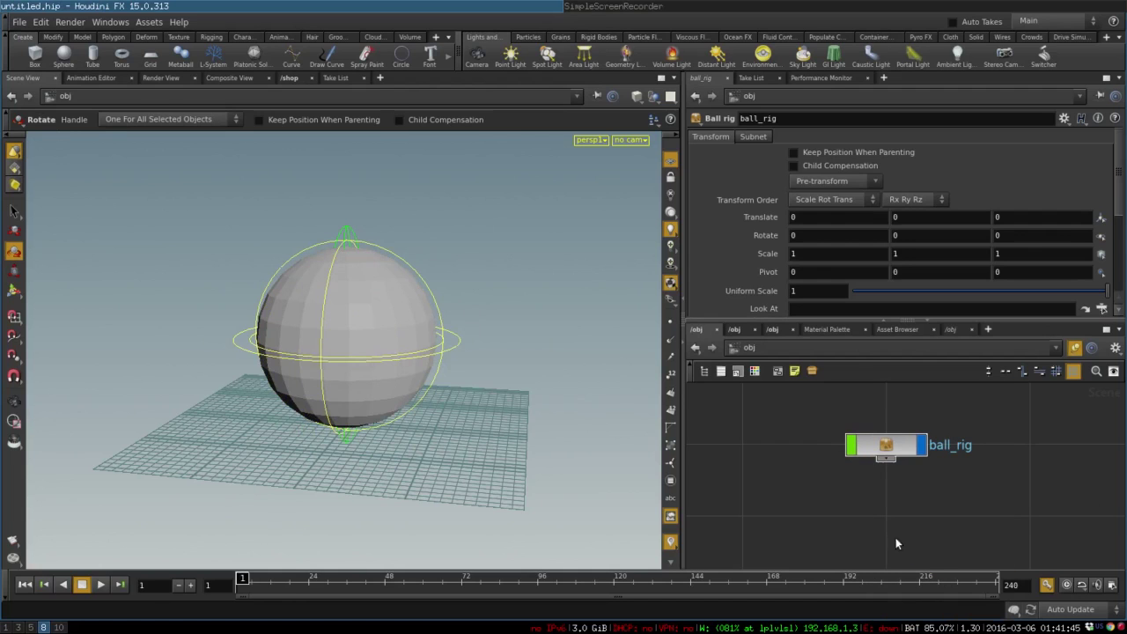
Select the ball_rig node and tumble the view to inspect the ball
{"action": "left_click", "coordinate": [905, 446]}
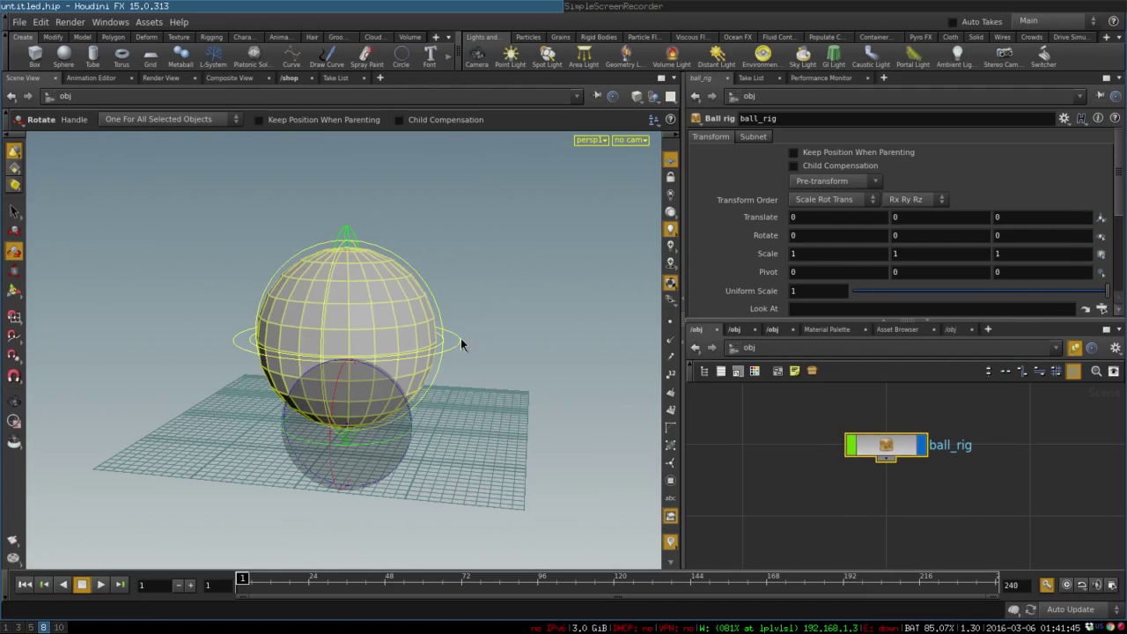
{"action": "key", "text": "Escape"}
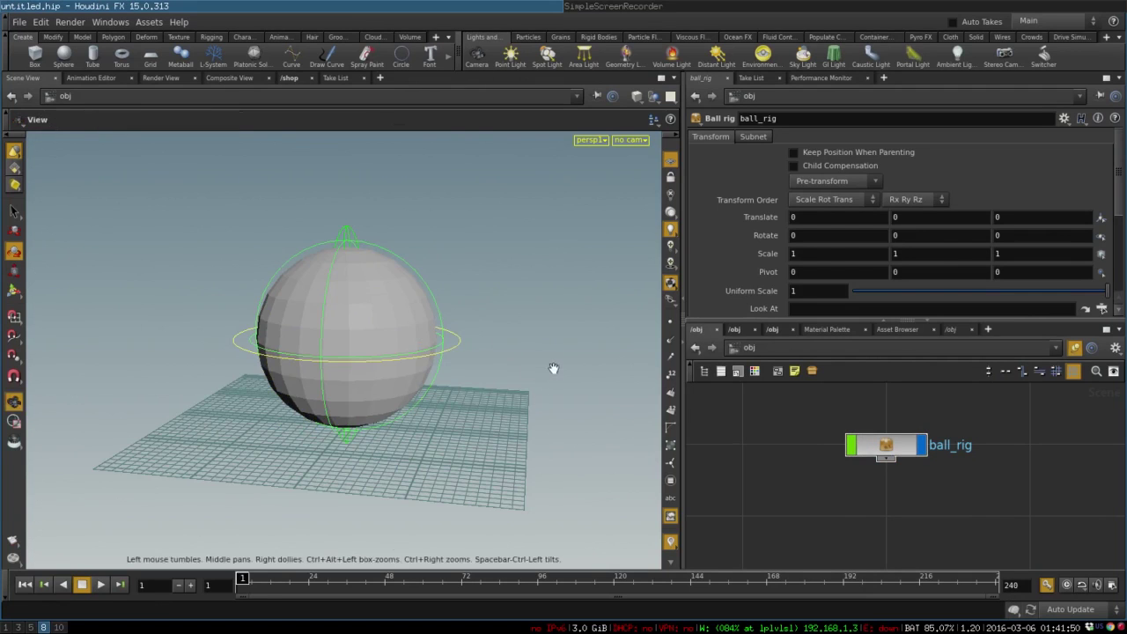
{"action": "middle_click_drag", "start_coordinate": [553, 368], "coordinate": [393, 343]}
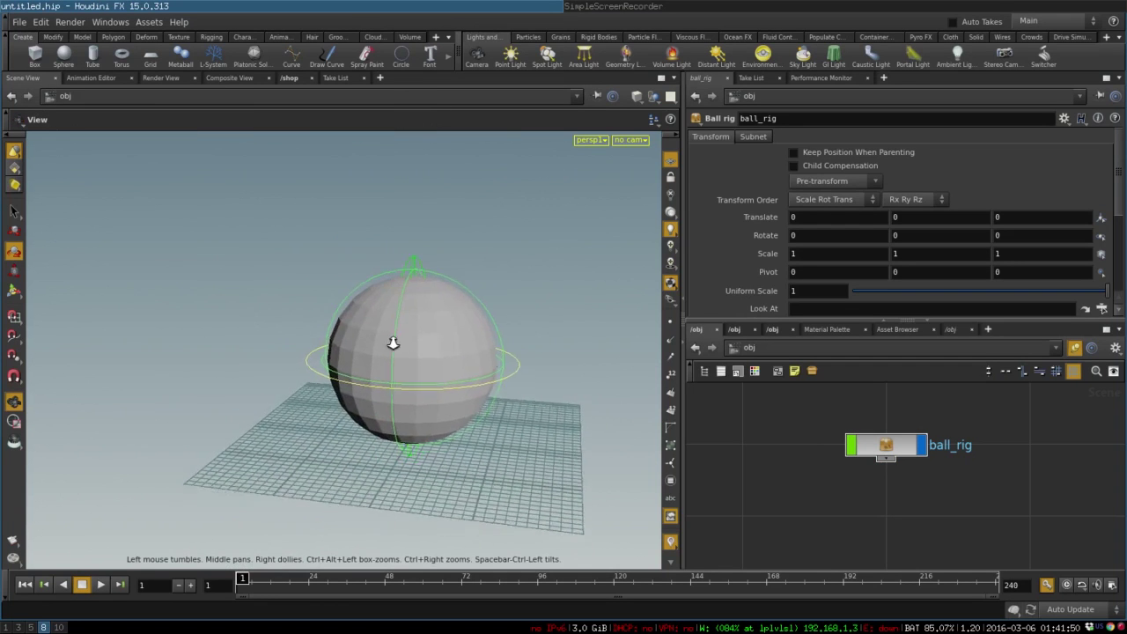
{"action": "left_click_drag", "start_coordinate": [393, 343], "coordinate": [422, 344]}
{"action": "key", "text": "Escape"}
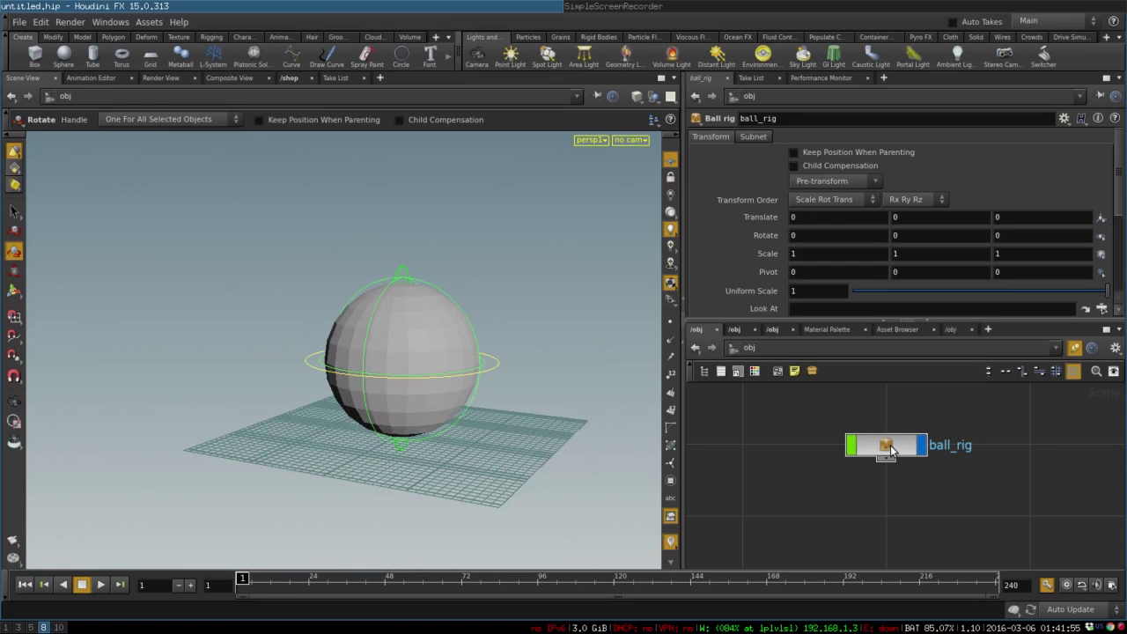
{"action": "scroll", "coordinate": [804, 235], "scroll_direction": "down", "scroll_amount": 3}
{"action": "scroll", "coordinate": [803, 235], "scroll_direction": "up", "scroll_amount": 3}
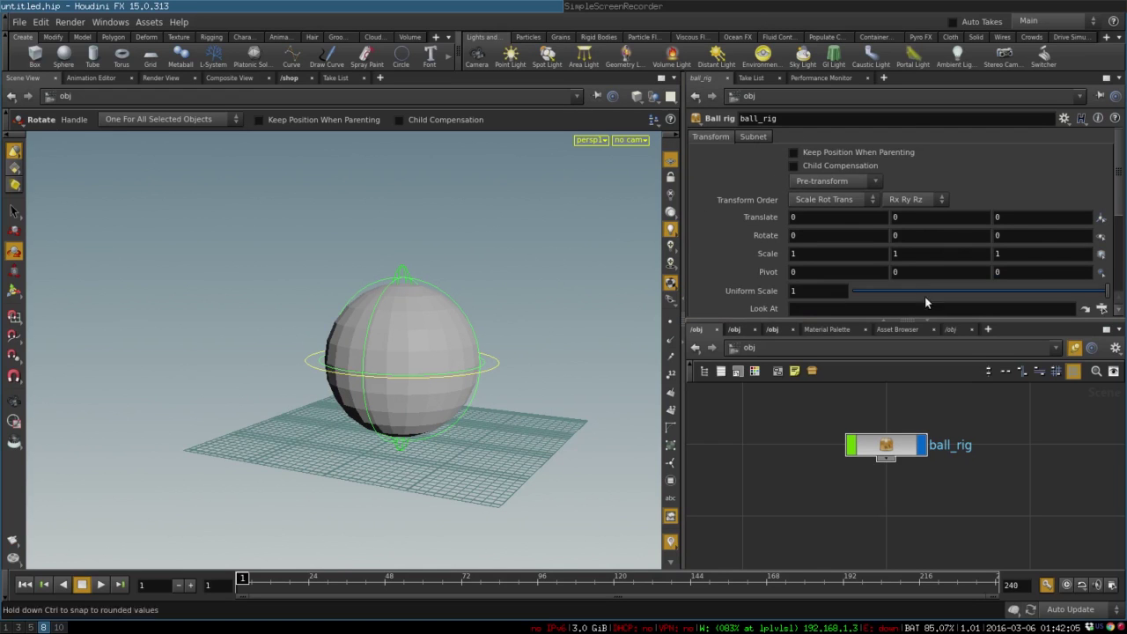
Allow editing of the ball_rig asset's contents and open its Type Properties
{"action": "right_click", "coordinate": [882, 436]}
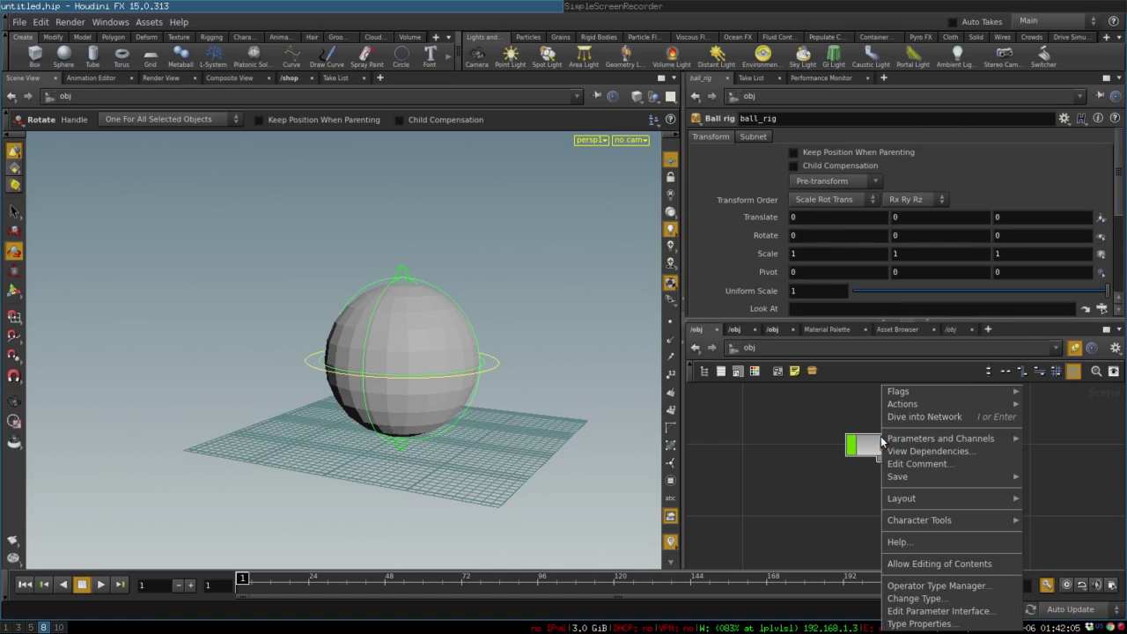
{"action": "left_click", "coordinate": [923, 565]}
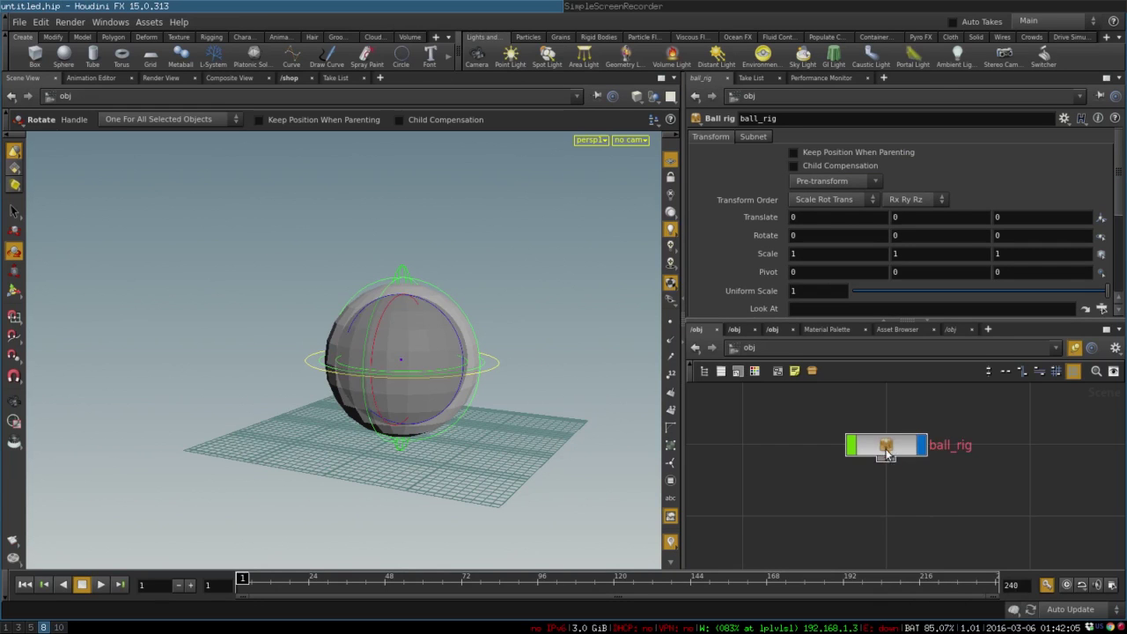
{"action": "right_click", "coordinate": [885, 447]}
{"action": "left_click", "coordinate": [926, 624]}
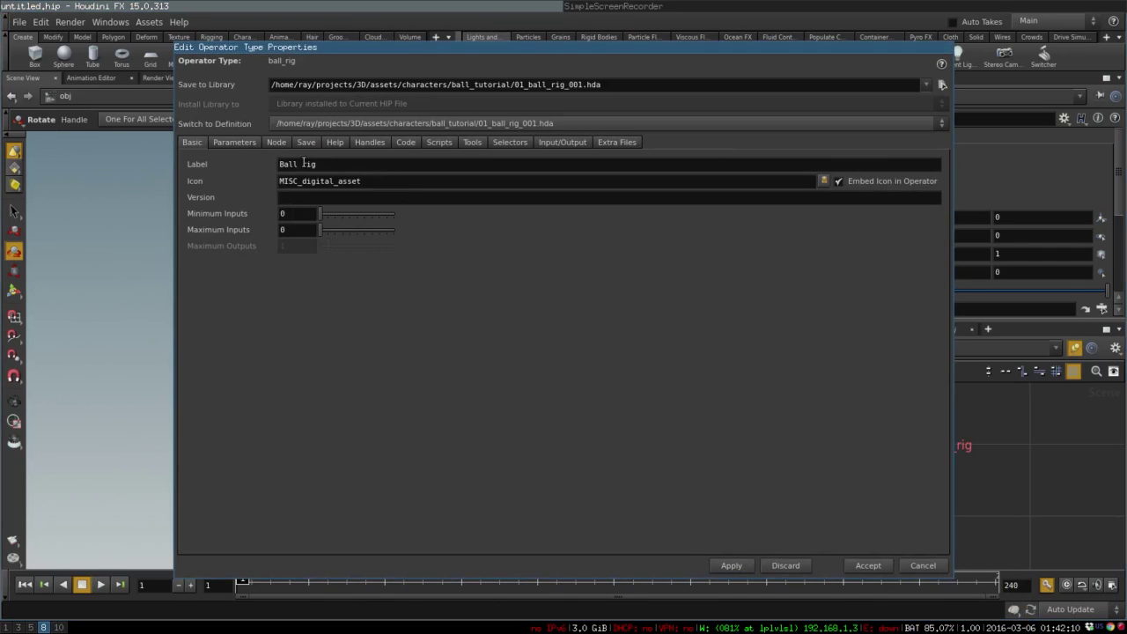
Set the Transform and Subnet parameter folders to Invisible in the Parameters tab
{"action": "left_click", "coordinate": [240, 142]}
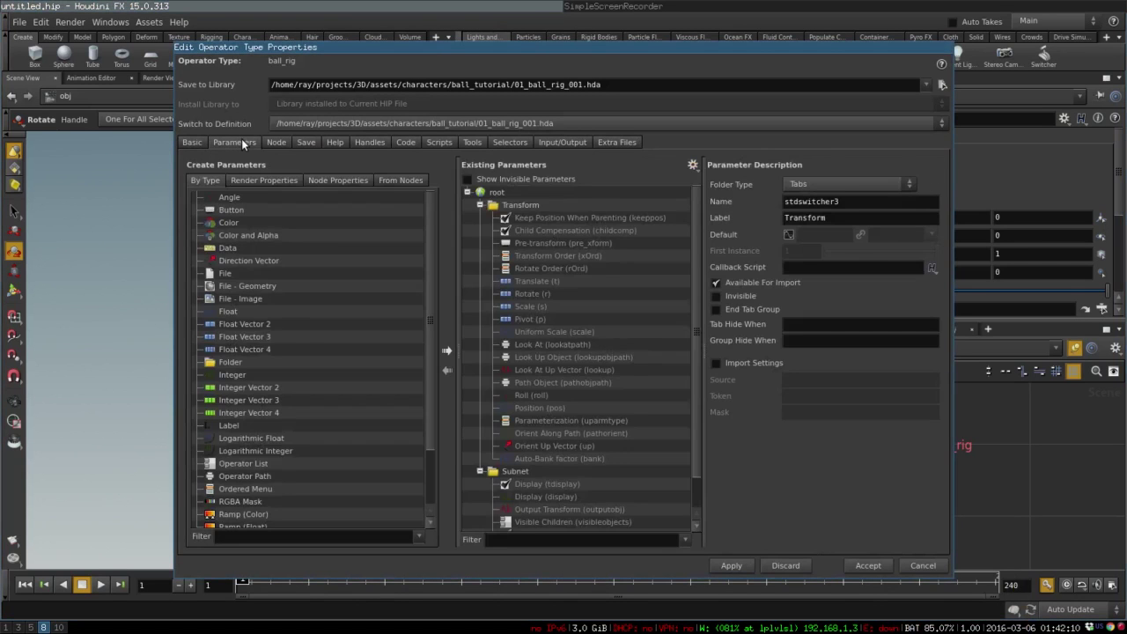
{"action": "left_click", "coordinate": [468, 193]}
{"action": "left_click", "coordinate": [467, 193]}
{"action": "left_click", "coordinate": [467, 193]}
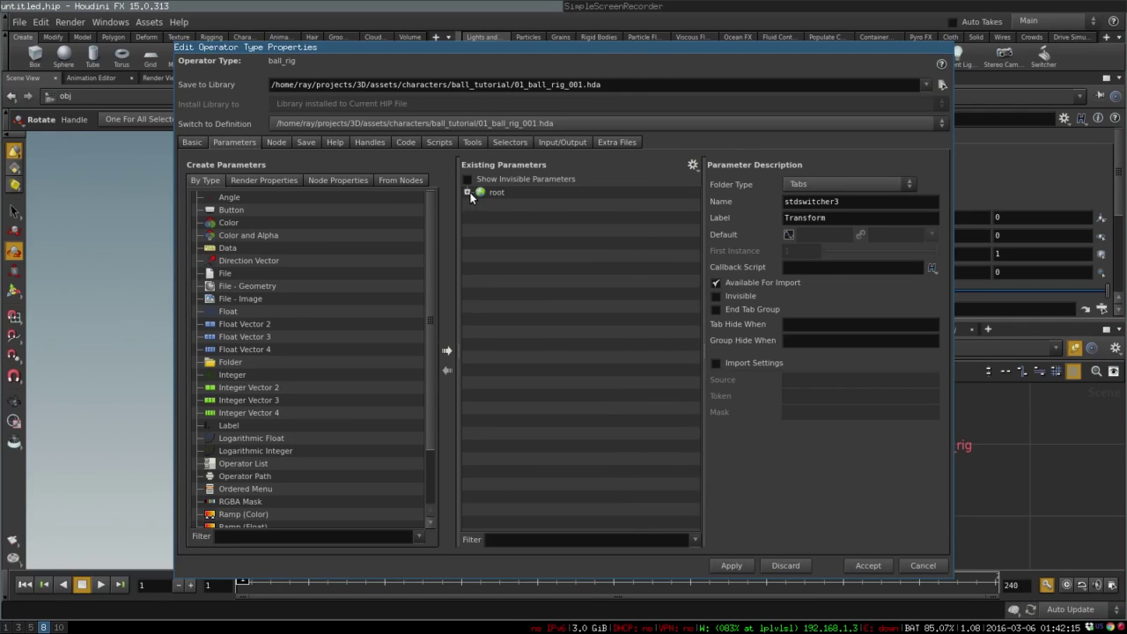
{"action": "left_click", "coordinate": [467, 193]}
{"action": "double_click", "coordinate": [504, 205]}
{"action": "left_click", "coordinate": [504, 204]}
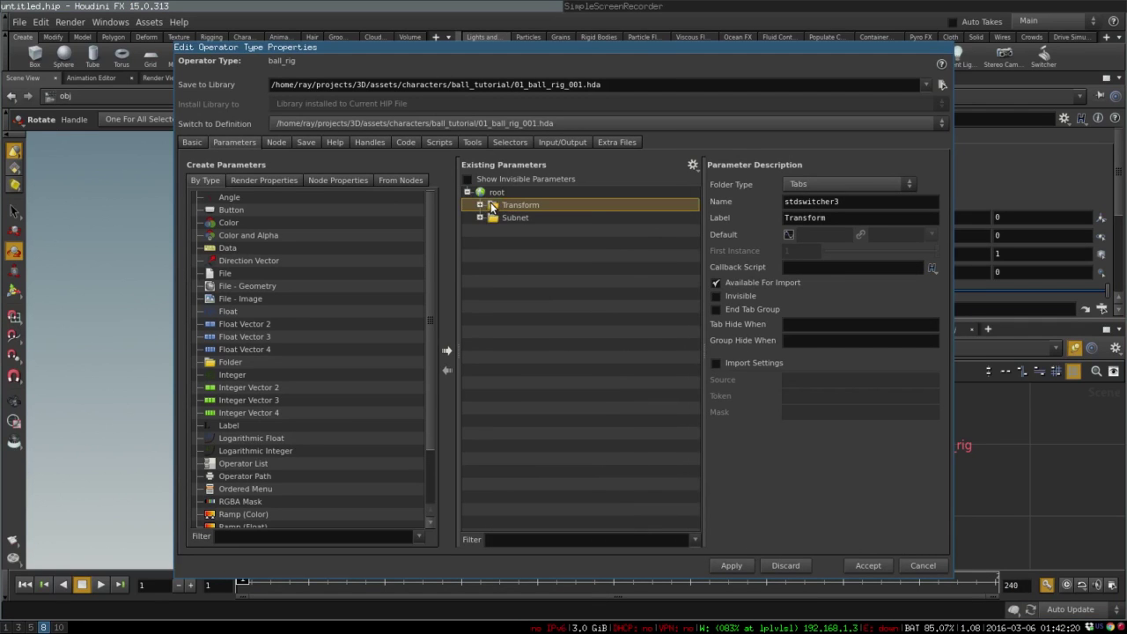
{"action": "left_click", "coordinate": [502, 219], "text": "shift"}
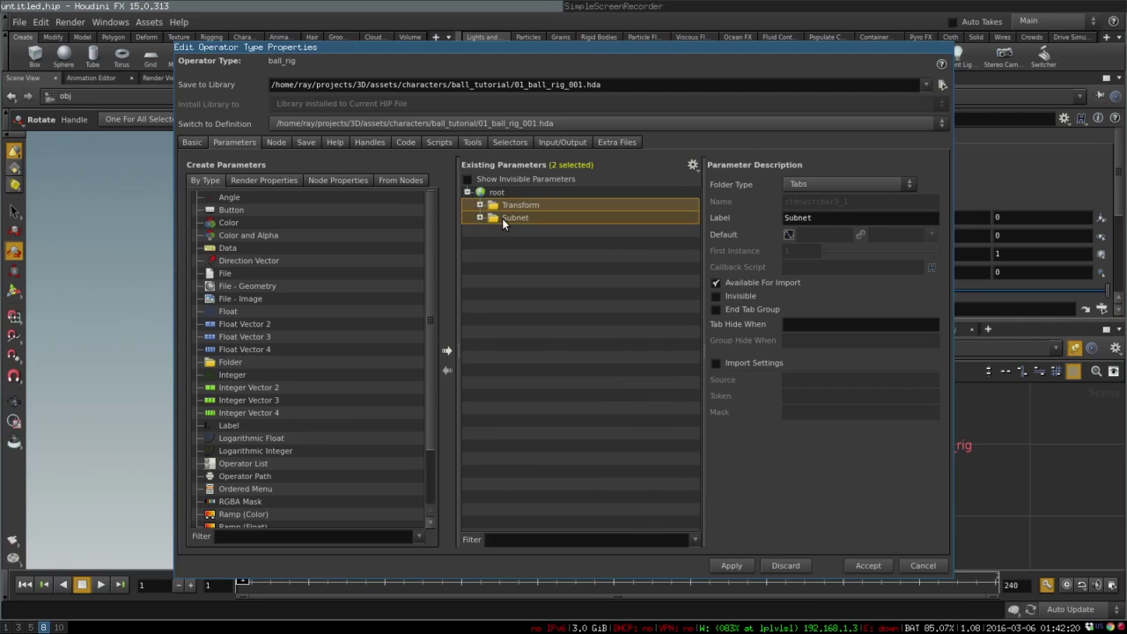
{"action": "left_click", "coordinate": [722, 294]}
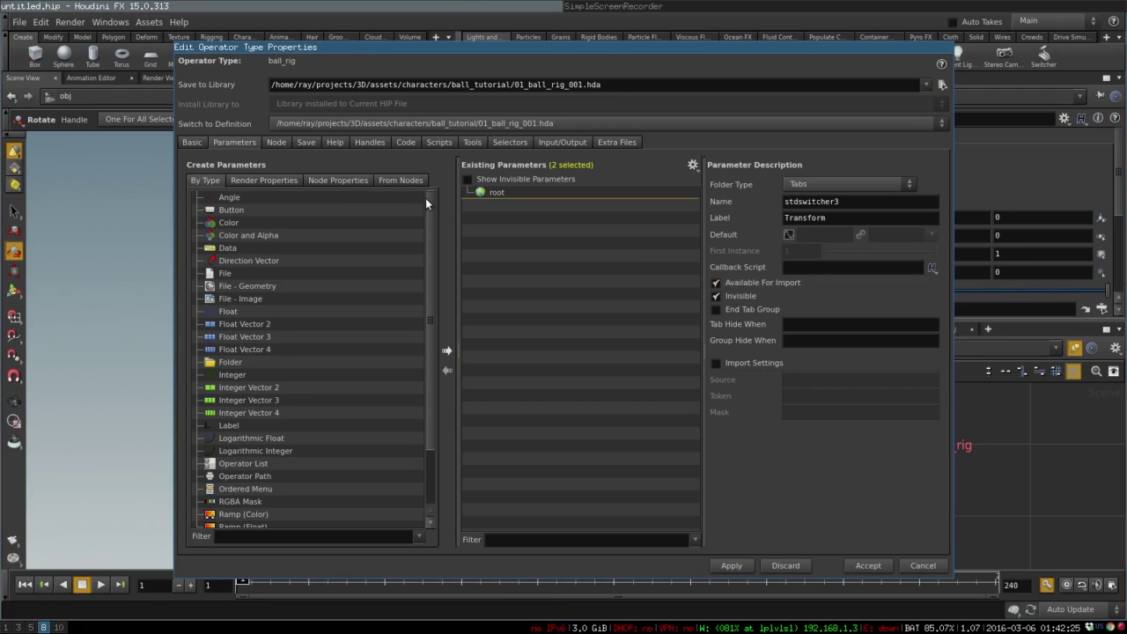
{"action": "left_click", "coordinate": [405, 181]}
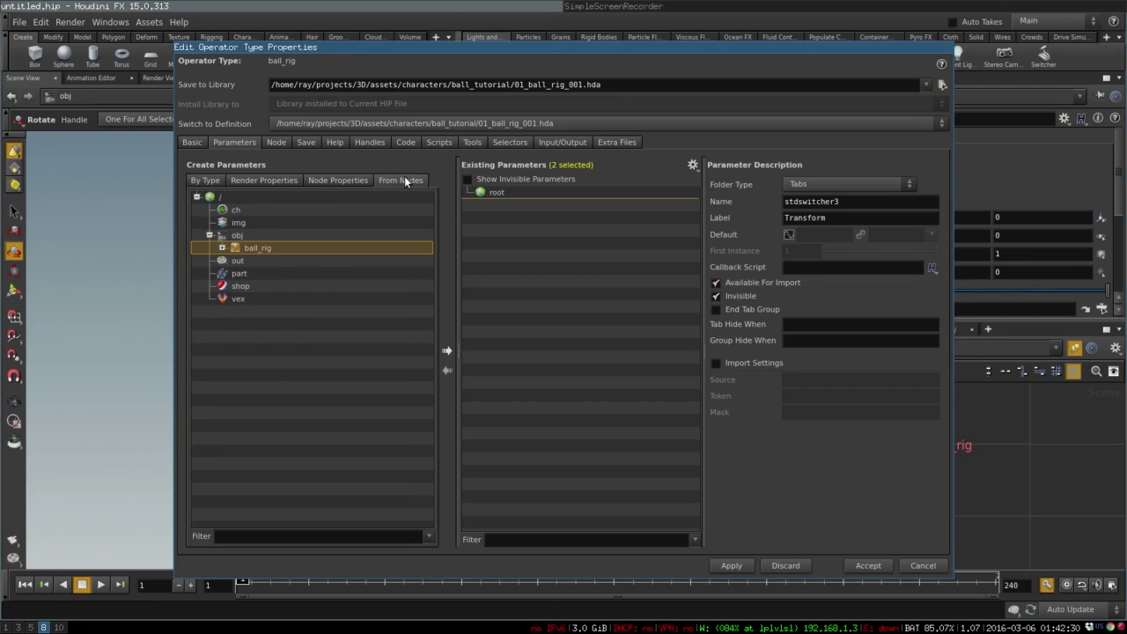
Promote main_ctr's Translate and Rotate into the asset's existing parameters
{"action": "left_click", "coordinate": [222, 248]}
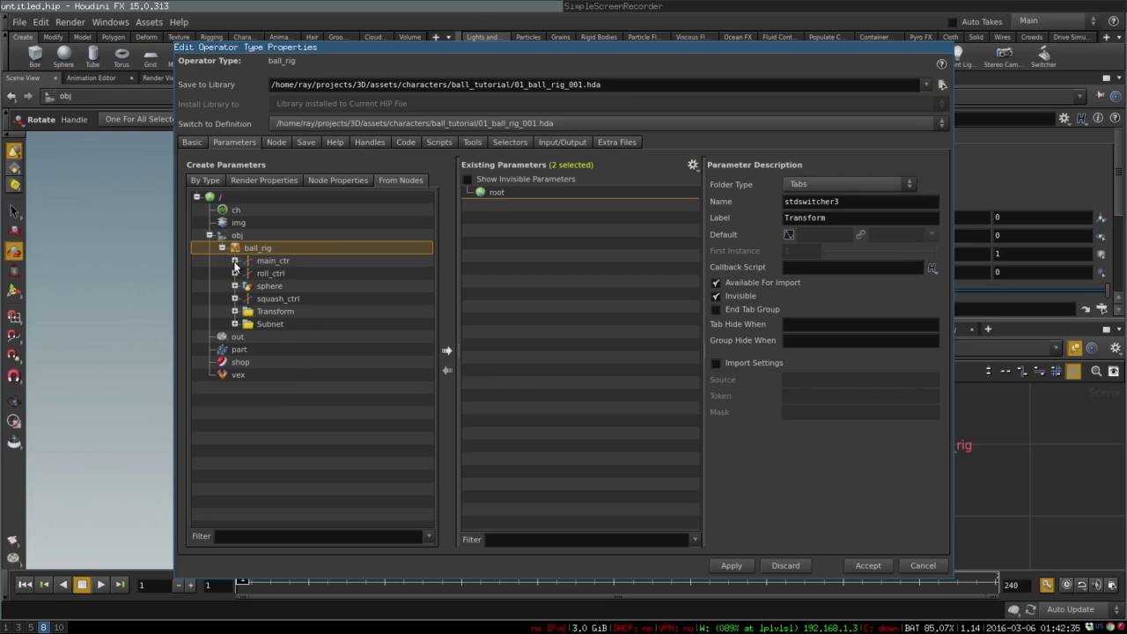
{"action": "left_click", "coordinate": [234, 261]}
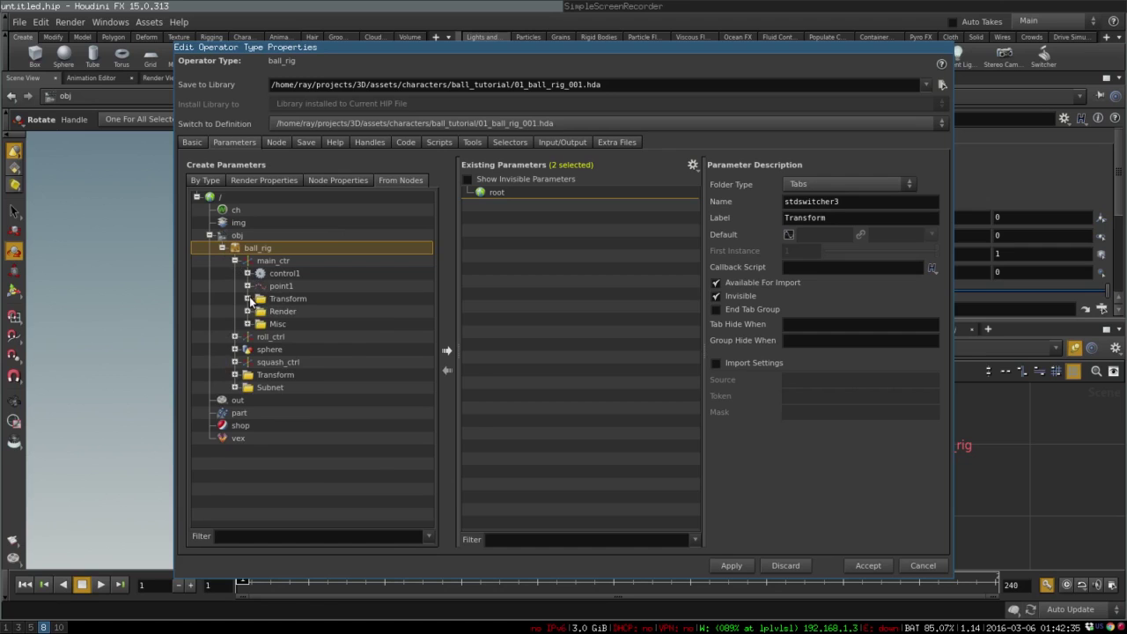
{"action": "left_click", "coordinate": [249, 300]}
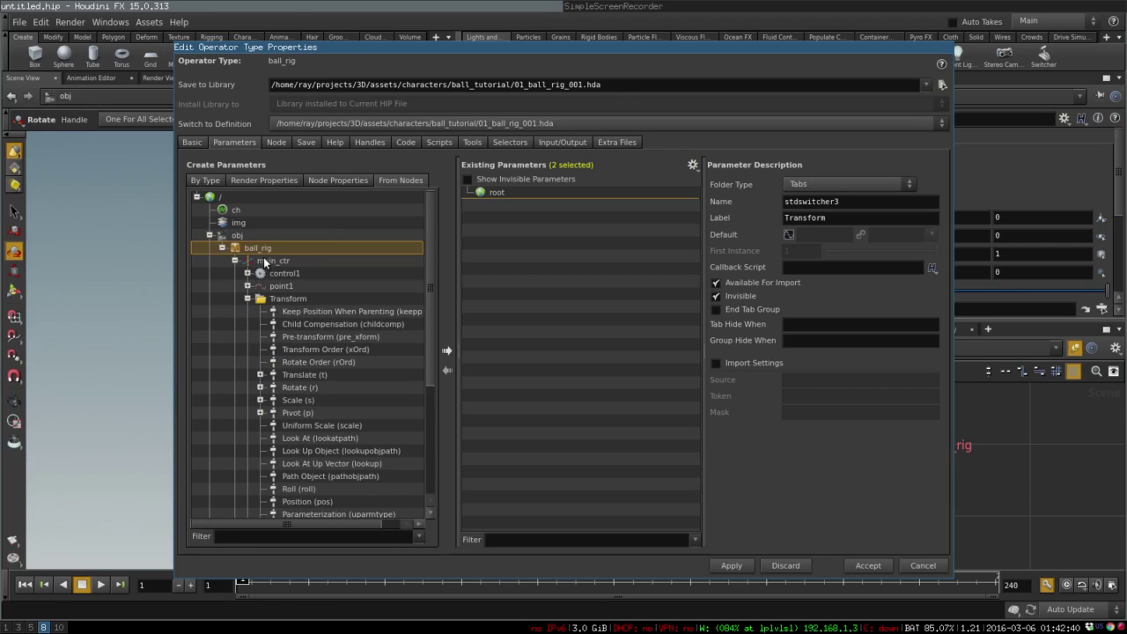
{"action": "left_click_drag", "start_coordinate": [292, 374], "coordinate": [519, 216]}
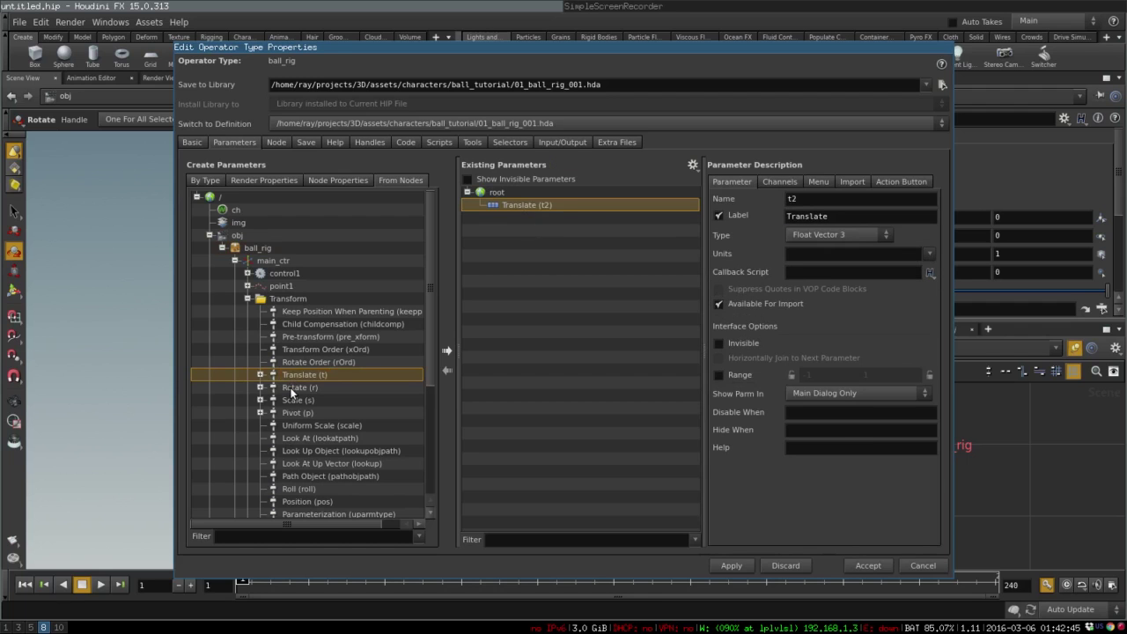
{"action": "left_click_drag", "start_coordinate": [291, 388], "coordinate": [547, 260]}
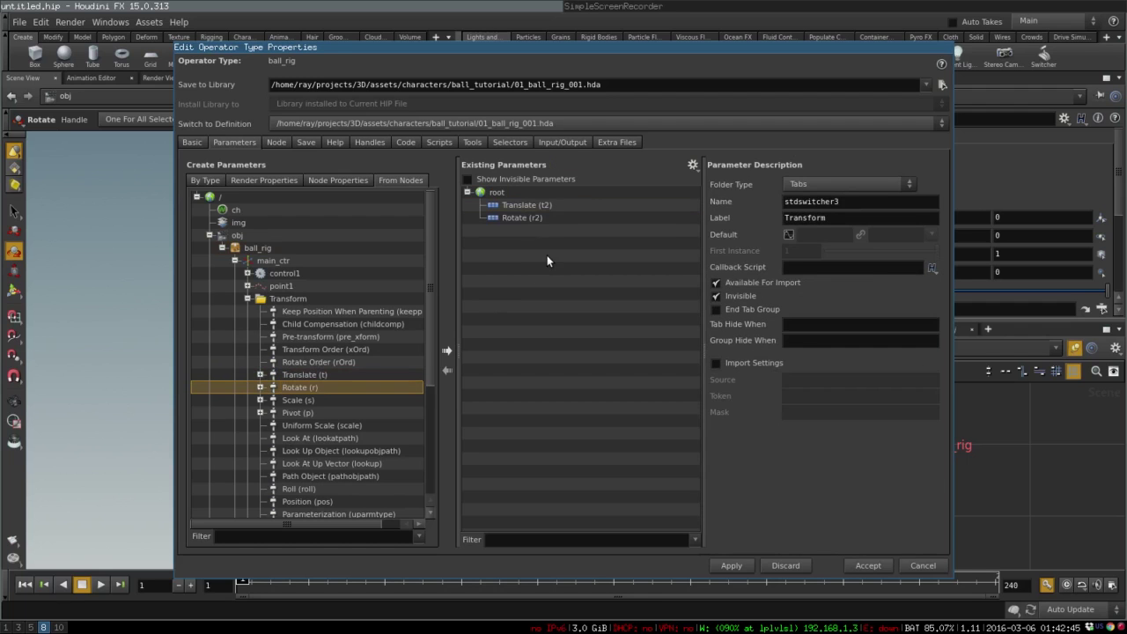
{"action": "left_click", "coordinate": [235, 261]}
Promote roll_ctrl's Rotate into the asset parameters and label it Roll
{"action": "left_click", "coordinate": [235, 273]}
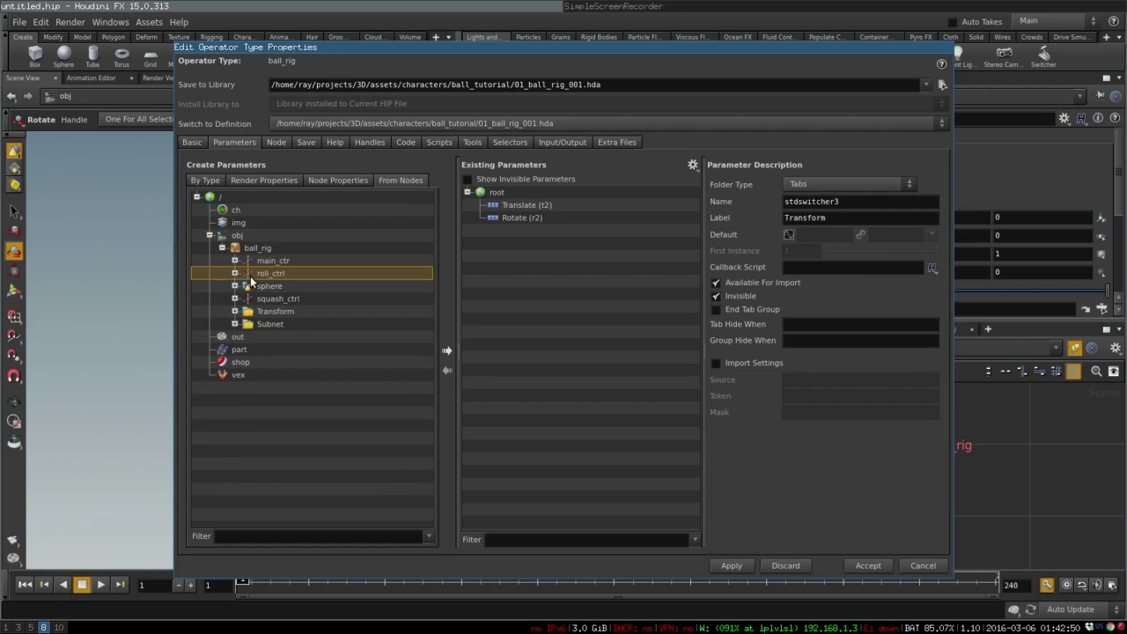
{"action": "left_click", "coordinate": [235, 274]}
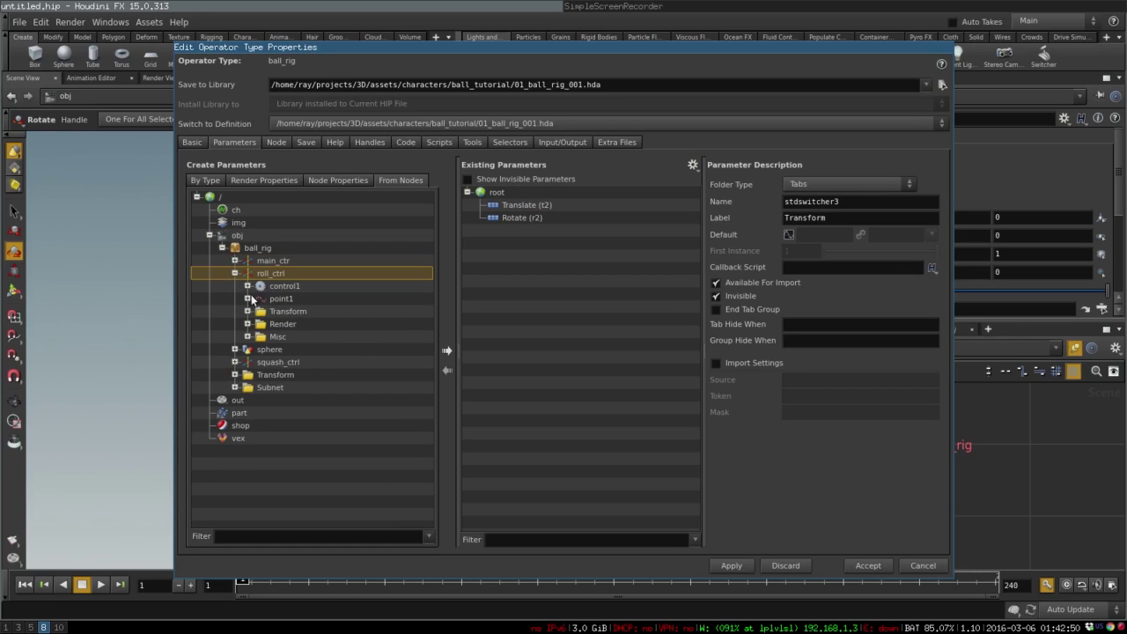
{"action": "left_click", "coordinate": [248, 312]}
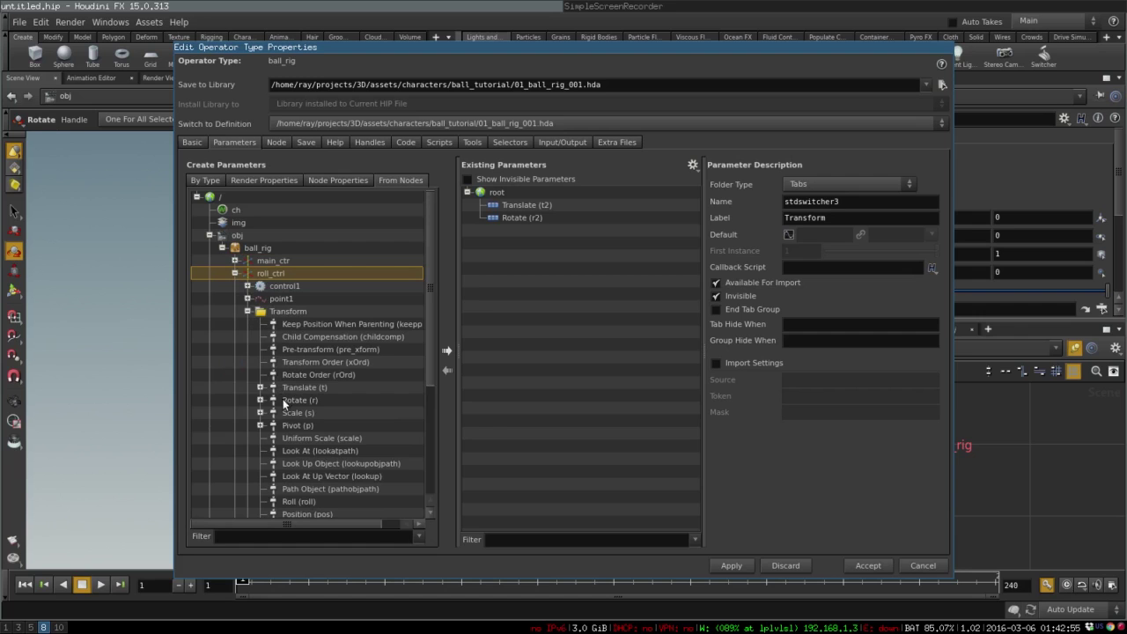
{"action": "left_click_drag", "start_coordinate": [286, 400], "coordinate": [540, 251]}
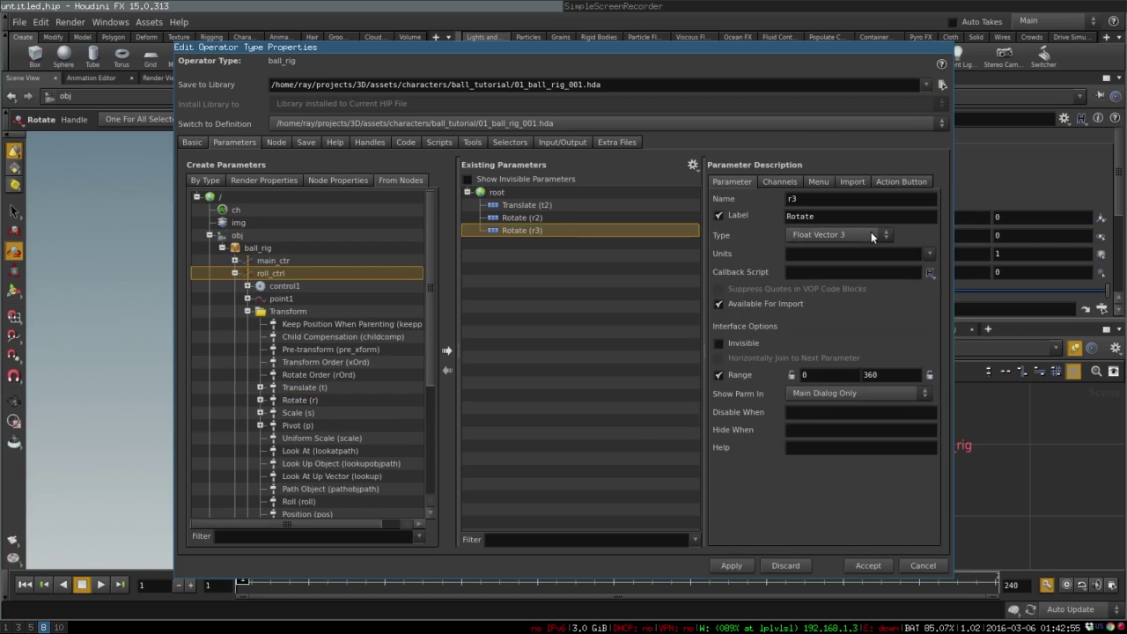
{"action": "double_click", "coordinate": [832, 219]}
{"action": "type", "text": "Roll"}
{"action": "left_click", "coordinate": [823, 203]}
{"action": "left_click", "coordinate": [235, 273]}
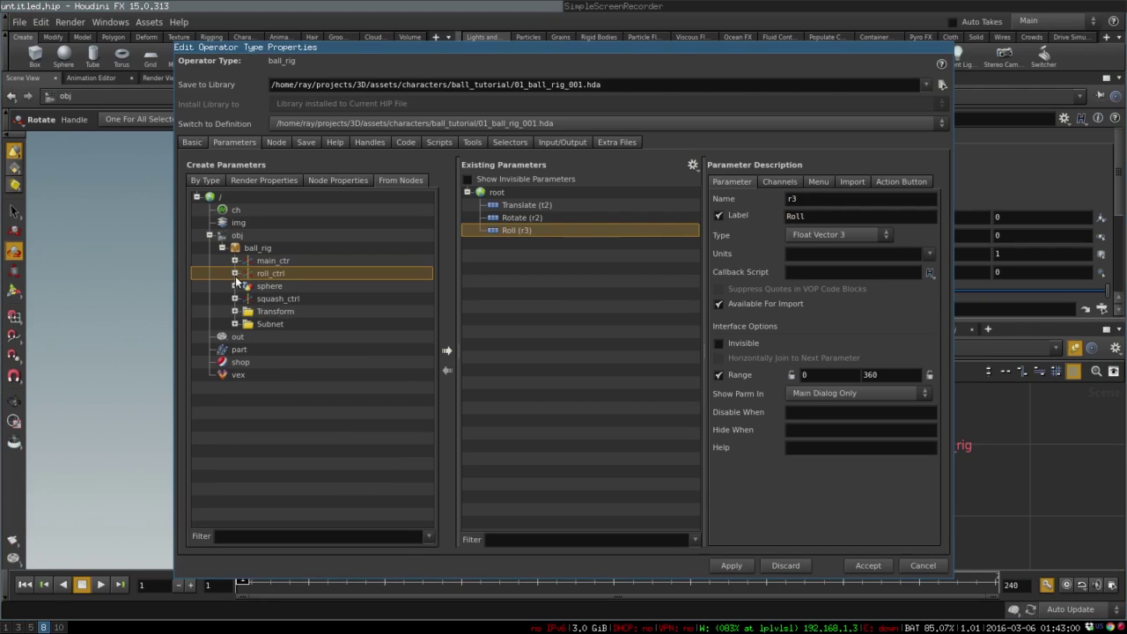
{"action": "left_click", "coordinate": [249, 300]}
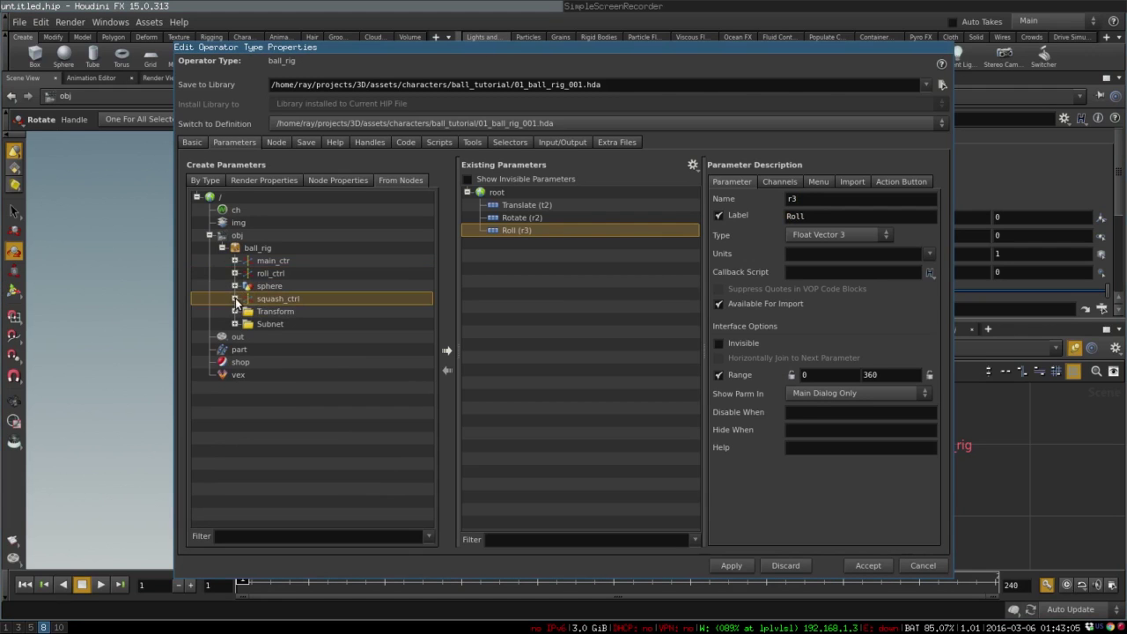
Promote squash_ctrl's Y scale (sy) into the asset's existing parameters
{"action": "left_click", "coordinate": [236, 299]}
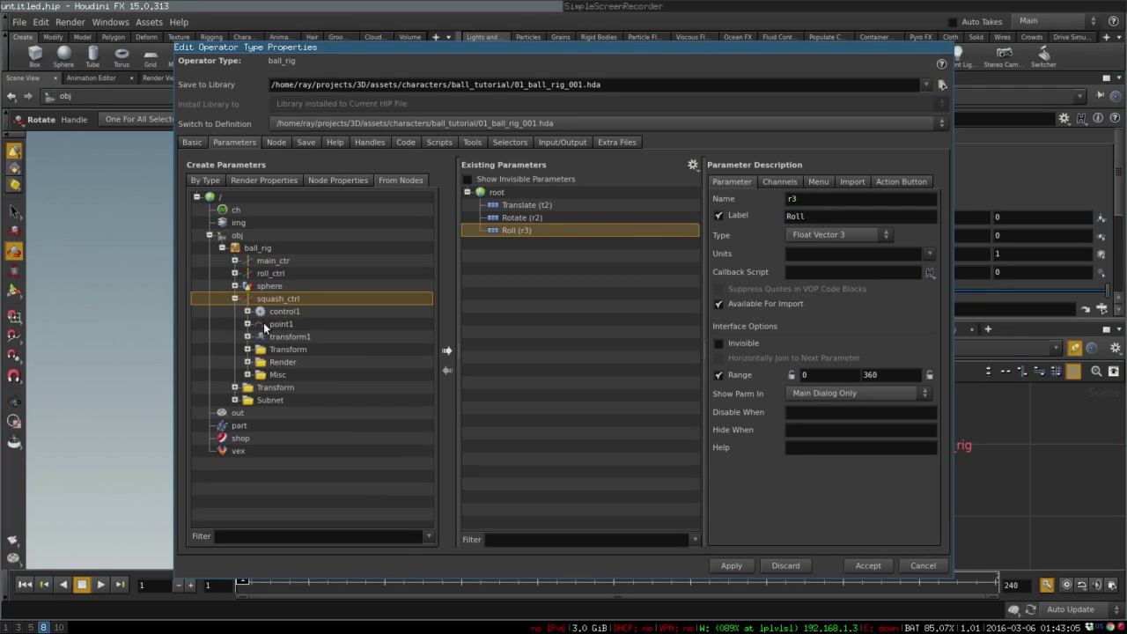
{"action": "left_click", "coordinate": [248, 351]}
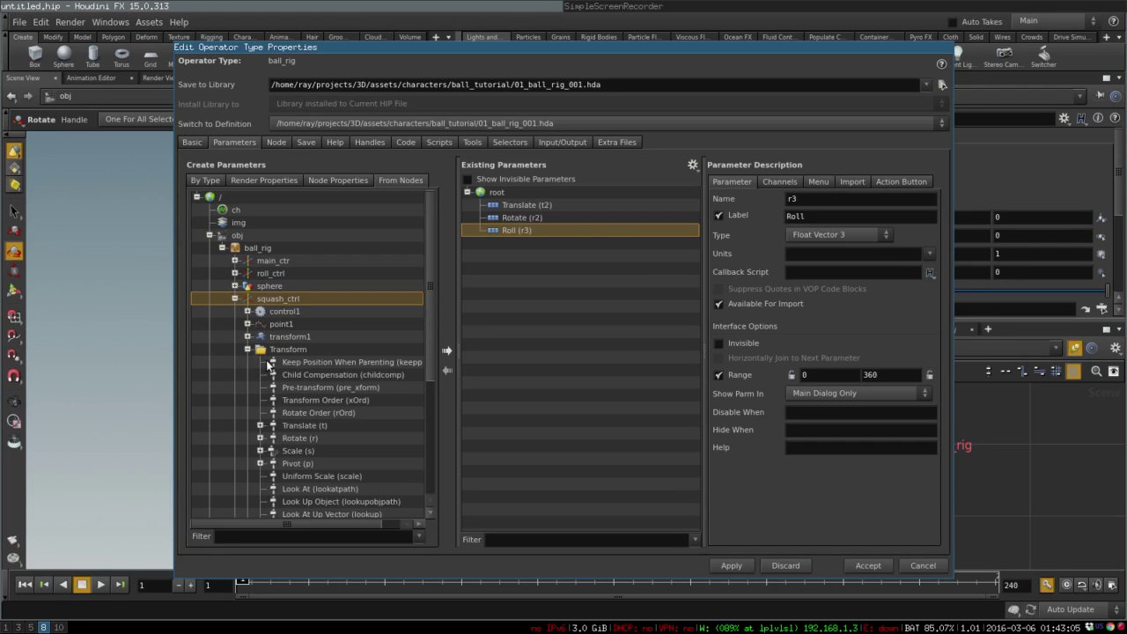
{"action": "left_click", "coordinate": [260, 450]}
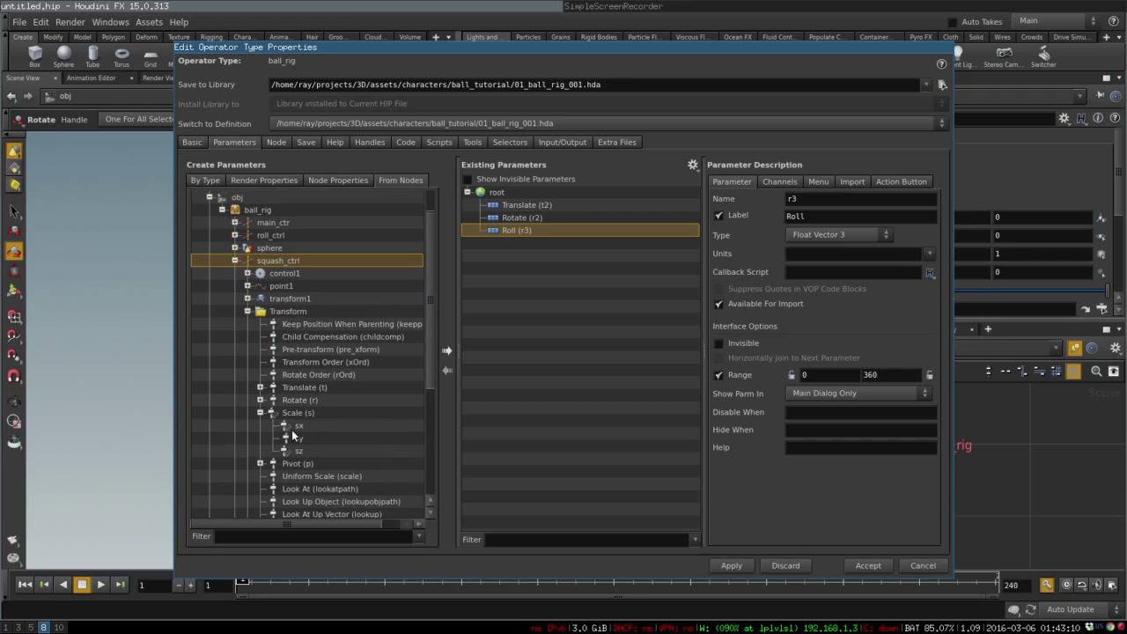
{"action": "left_click", "coordinate": [286, 438]}
{"action": "left_click_drag", "start_coordinate": [286, 438], "coordinate": [571, 261]}
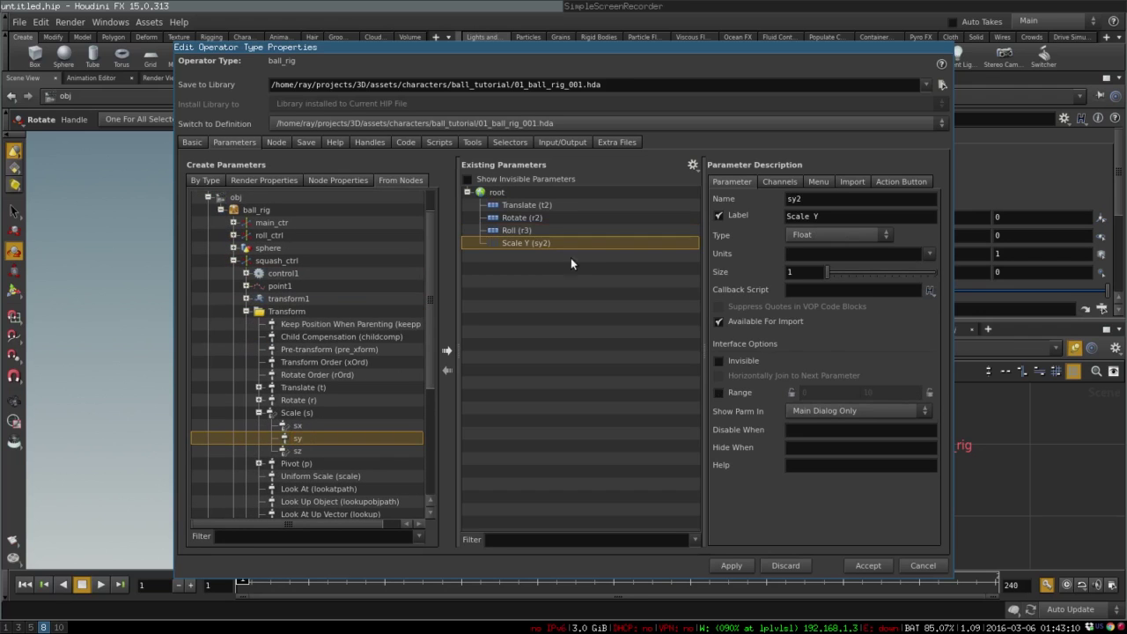
Label the Y scale parameter Squash/Stretch and give it a range of 0.5 to 2
{"action": "triple_click", "coordinate": [835, 215]}
{"action": "type", "text": "Squash/Stert"}
{"action": "key", "text": "BackSpace"}
{"action": "key", "text": "BackSpace"}
{"action": "key", "text": "BackSpace"}
{"action": "type", "text": "retch"}
{"action": "left_click", "coordinate": [719, 391]}
{"action": "double_click", "coordinate": [821, 392]}
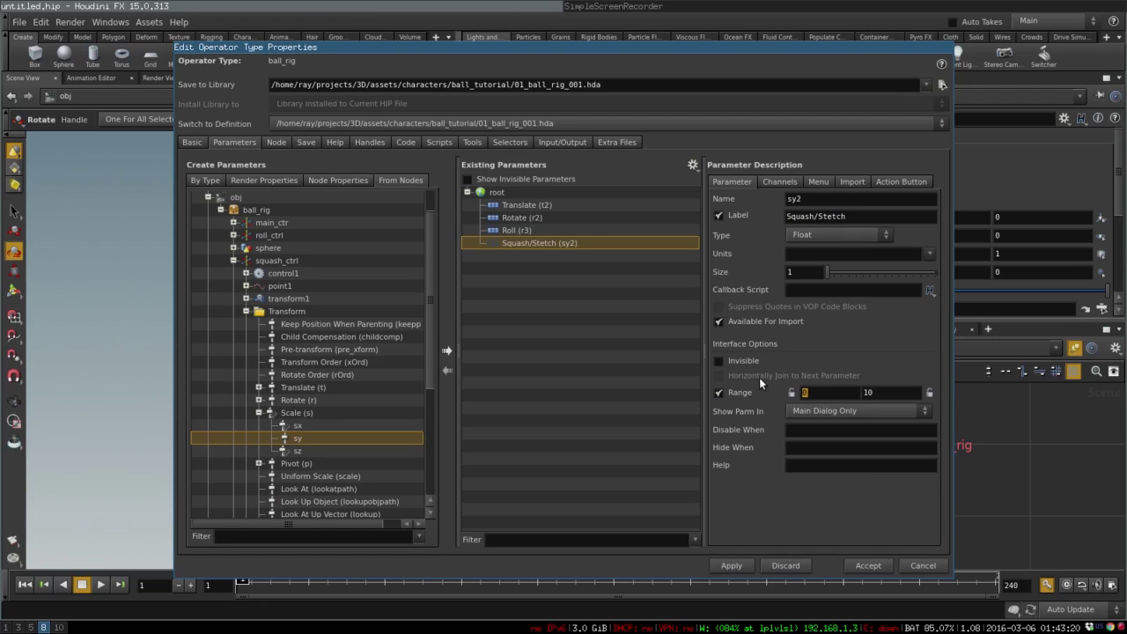
{"action": "type", "text": "0.5"}
{"action": "double_click", "coordinate": [870, 392]}
{"action": "type", "text": "2"}
{"action": "left_click", "coordinate": [837, 392]}
Promote squash_ctrl's Pivot Y (py) into the asset's existing parameters
{"action": "left_click", "coordinate": [247, 311]}
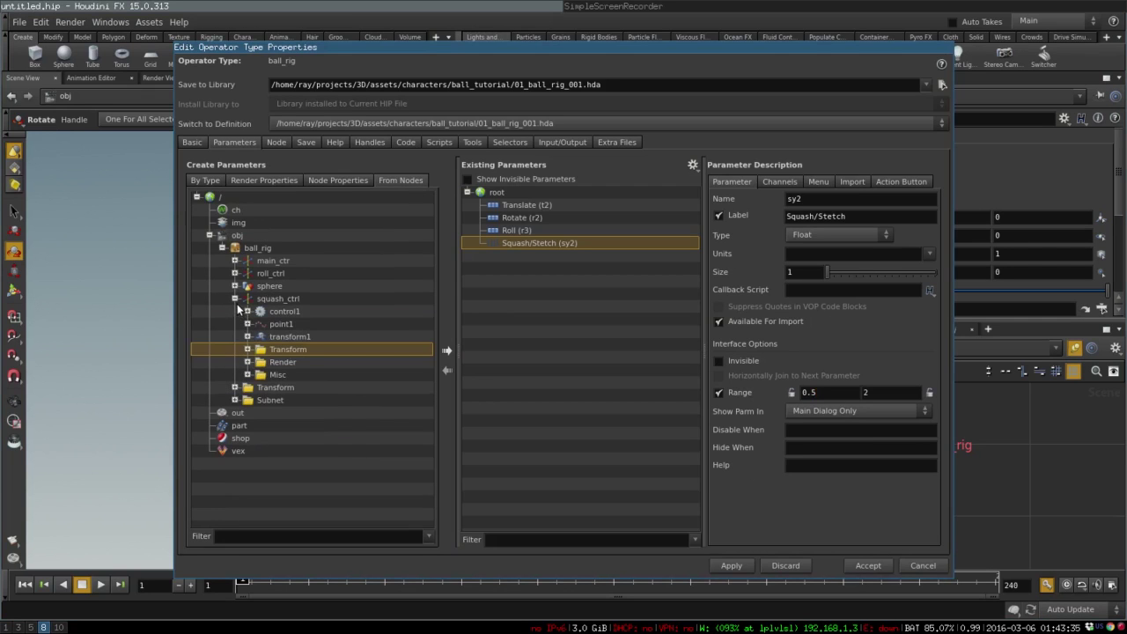
{"action": "left_click", "coordinate": [247, 349]}
{"action": "scroll", "coordinate": [254, 348], "scroll_direction": "down", "scroll_amount": 3}
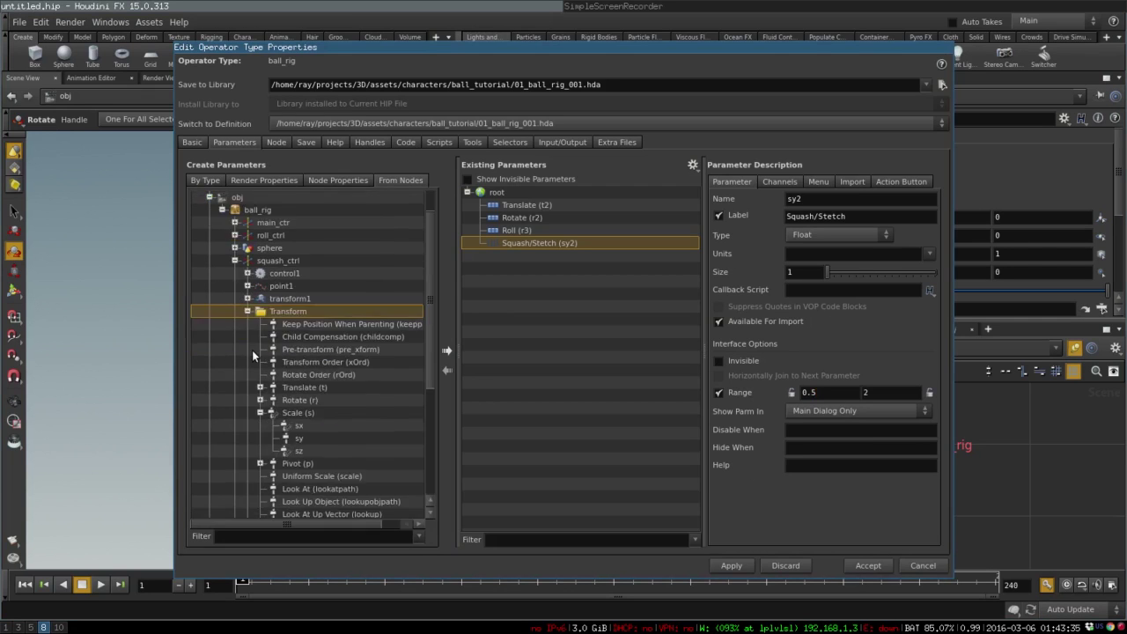
{"action": "left_click", "coordinate": [259, 388]}
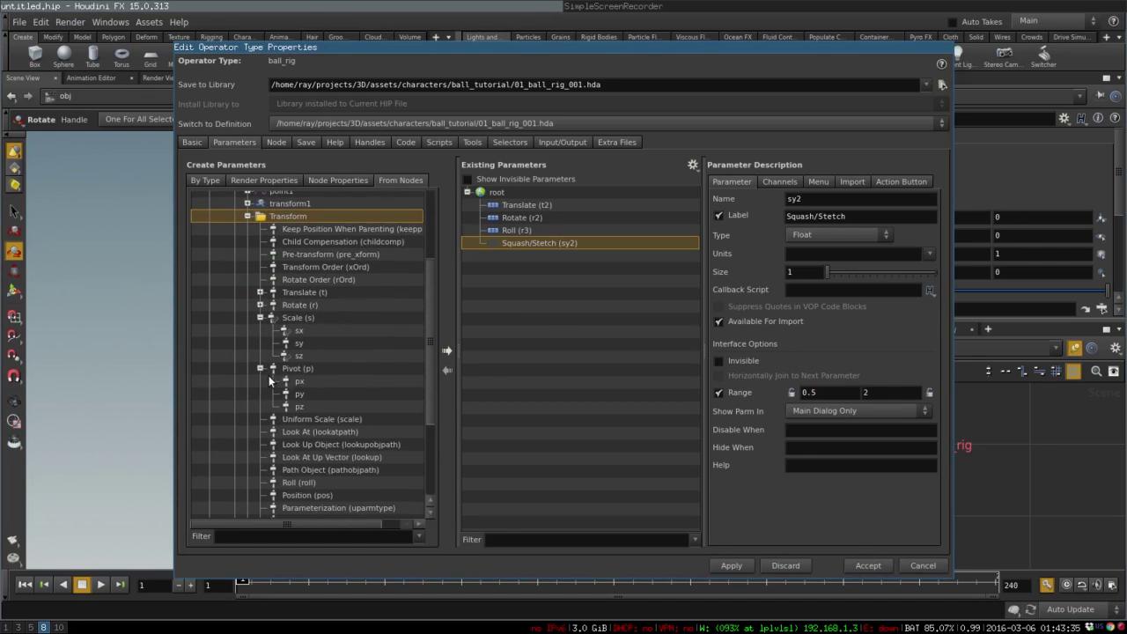
{"action": "left_click_drag", "start_coordinate": [289, 393], "coordinate": [565, 282]}
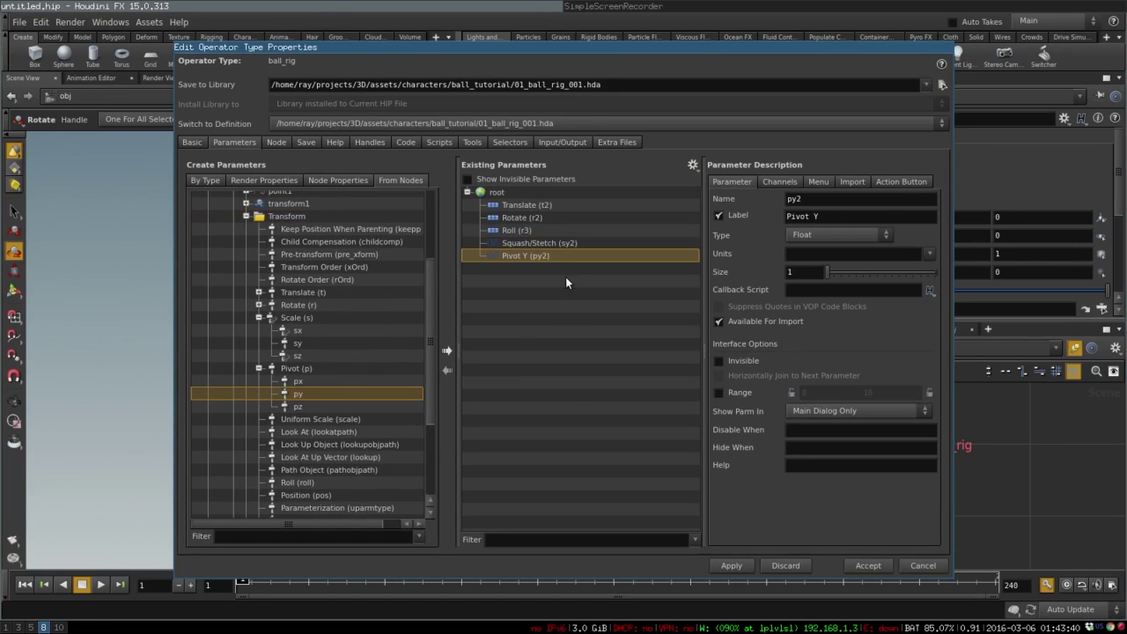
Relabel py2 'Squash/Stretch Pivot' and promote squash_ctrl's Rotate as 'Squash/Stretch Rotate' (r4)
{"action": "left_click", "coordinate": [870, 213]}
{"action": "type", "text": "Squash/Ste"}
{"action": "left_click", "coordinate": [258, 305]}
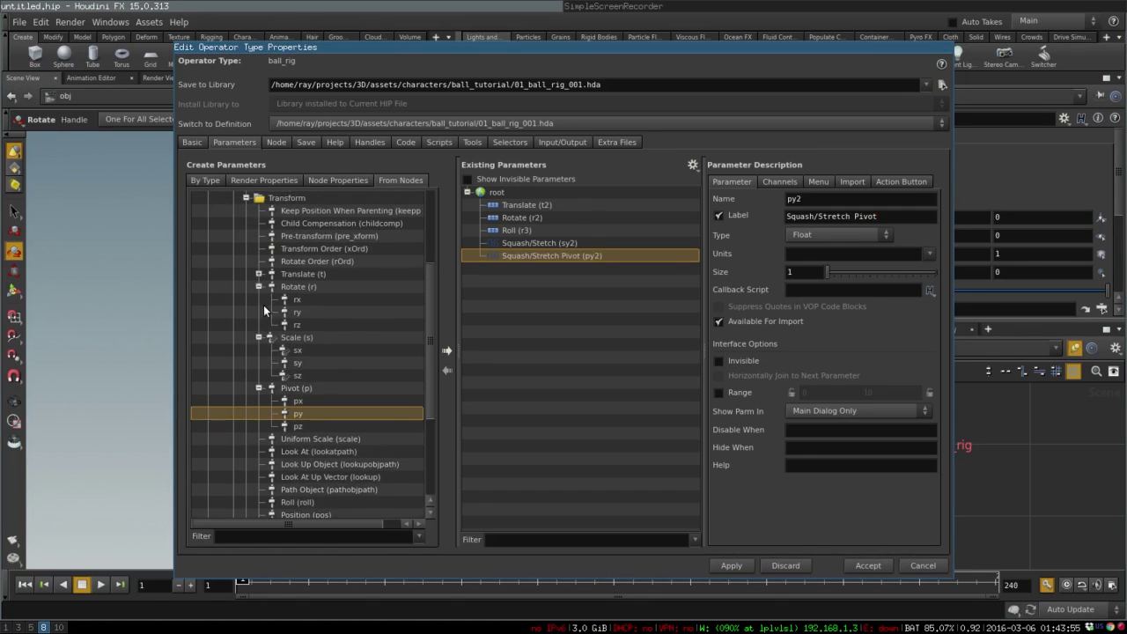
{"action": "left_click_drag", "start_coordinate": [263, 305], "coordinate": [529, 249]}
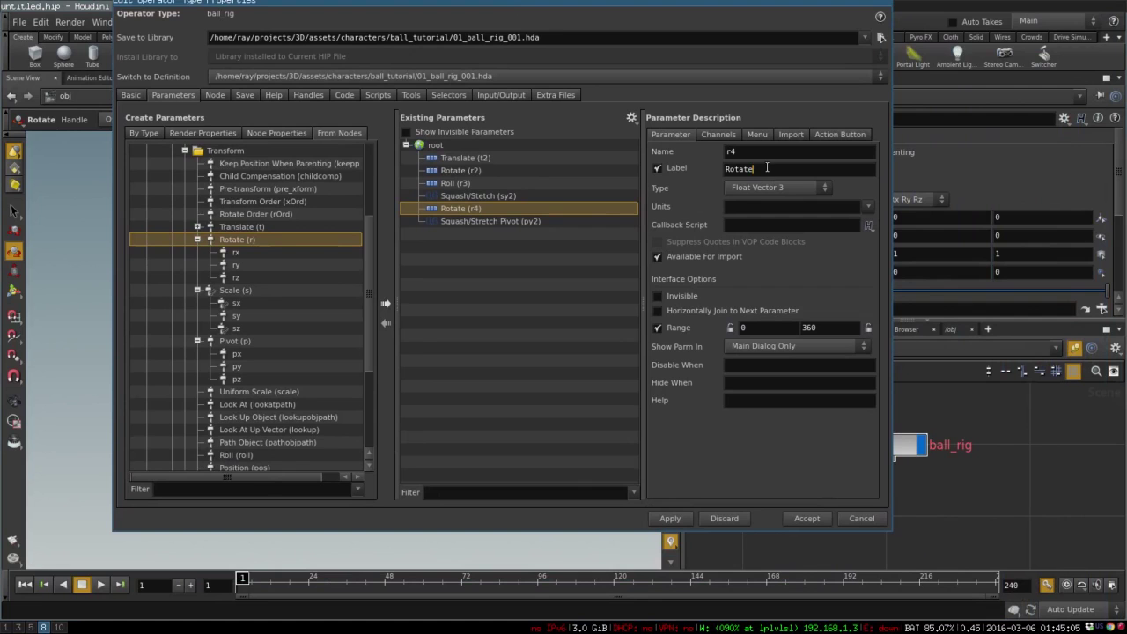
{"action": "type", "text": "Squash/Stretch"}
{"action": "scroll", "coordinate": [176, 282], "scroll_direction": "up", "scroll_amount": 3}
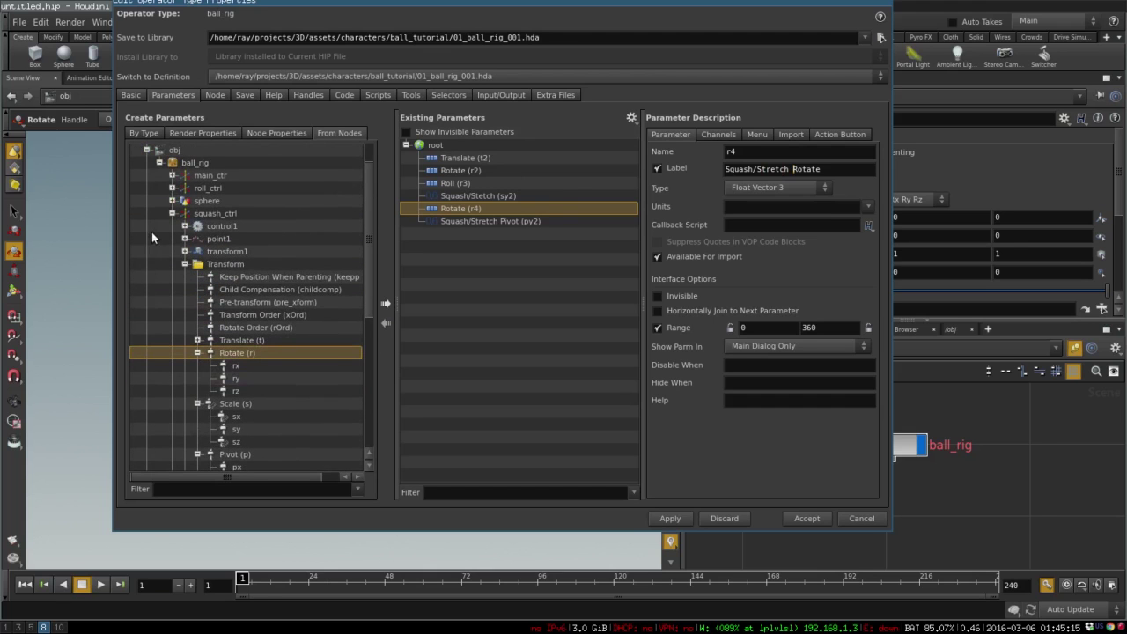
{"action": "left_click", "coordinate": [172, 213]}
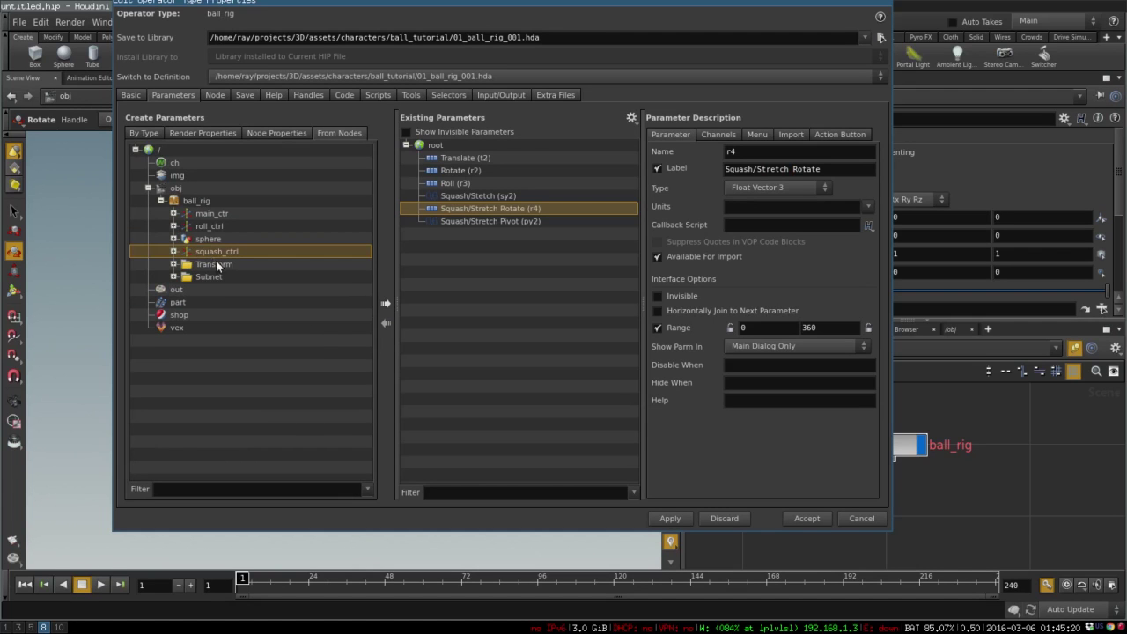
Promote the sphere's Misc > Onion Skinning (vport_onionskin) parameter into ball_rig and accept the changes
{"action": "left_click", "coordinate": [203, 238]}
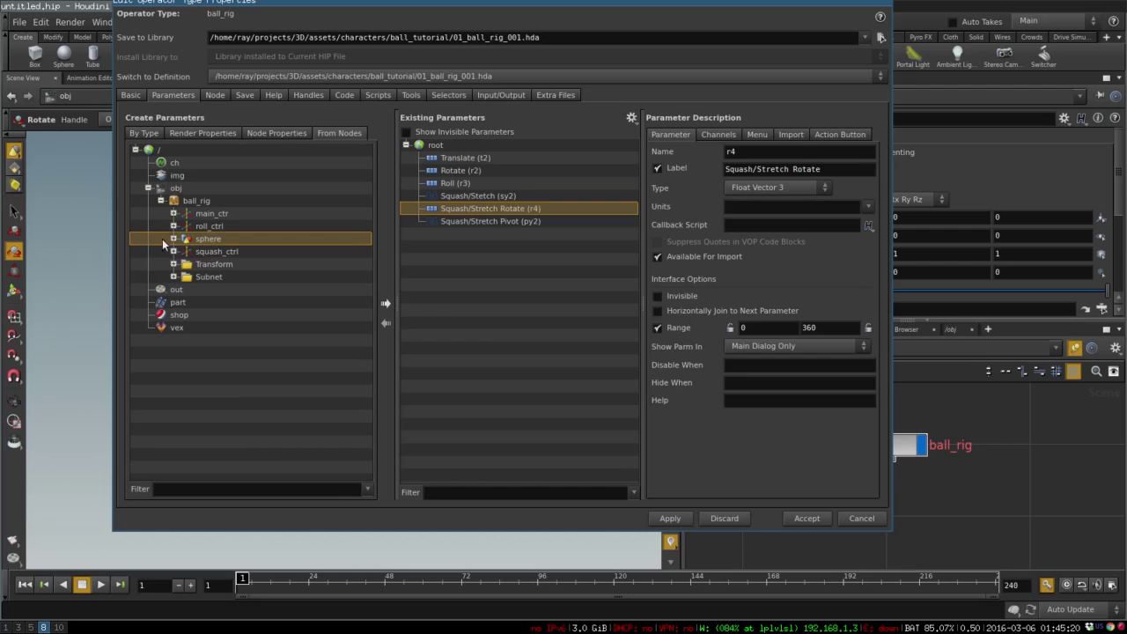
{"action": "left_click", "coordinate": [173, 239]}
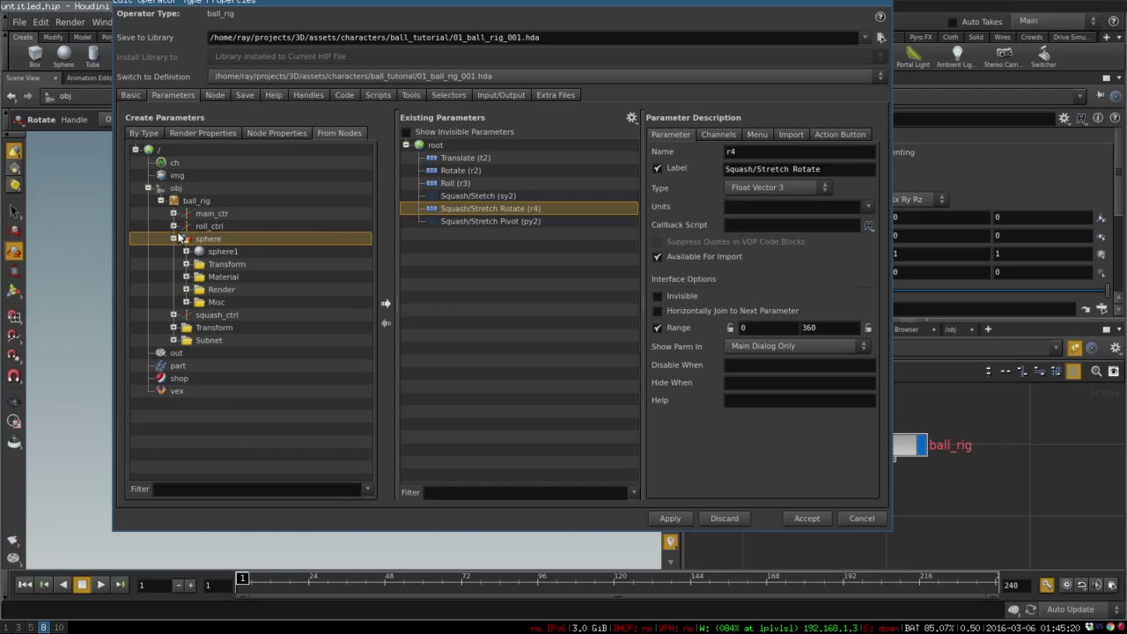
{"action": "left_click", "coordinate": [186, 302]}
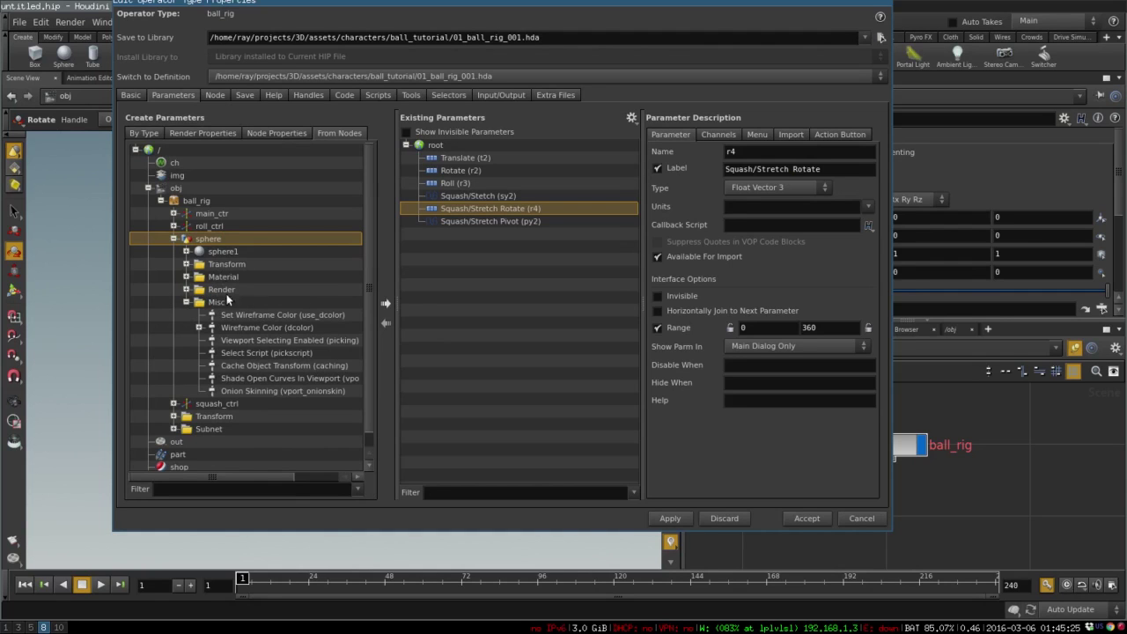
{"action": "left_click", "coordinate": [261, 388]}
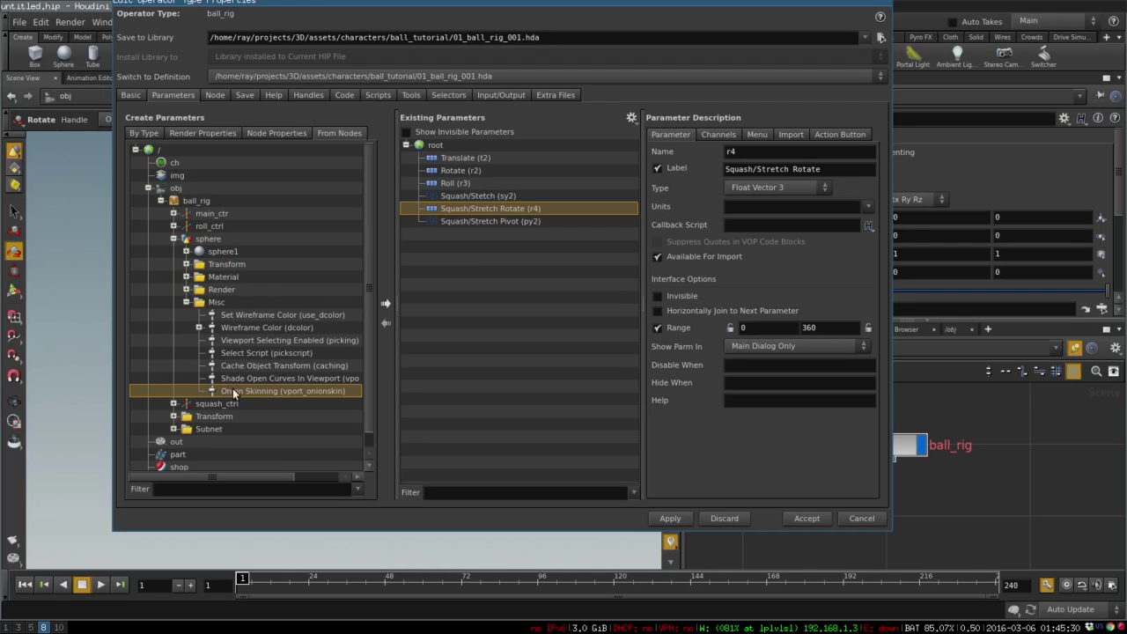
{"action": "left_click_drag", "start_coordinate": [260, 389], "coordinate": [482, 248]}
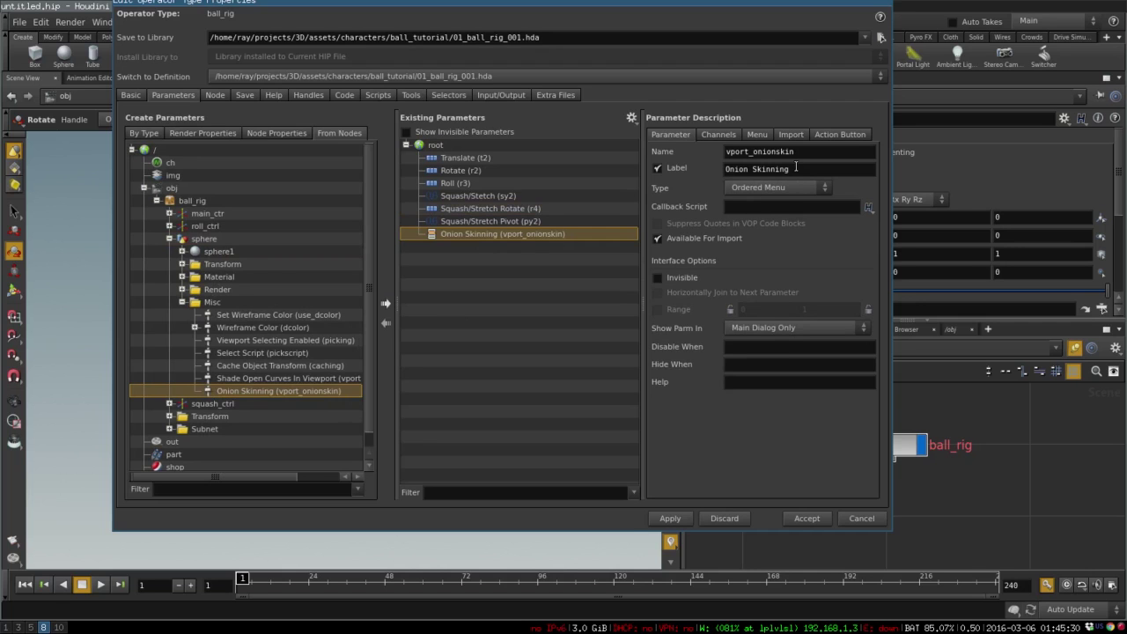
{"action": "left_click", "coordinate": [708, 132]}
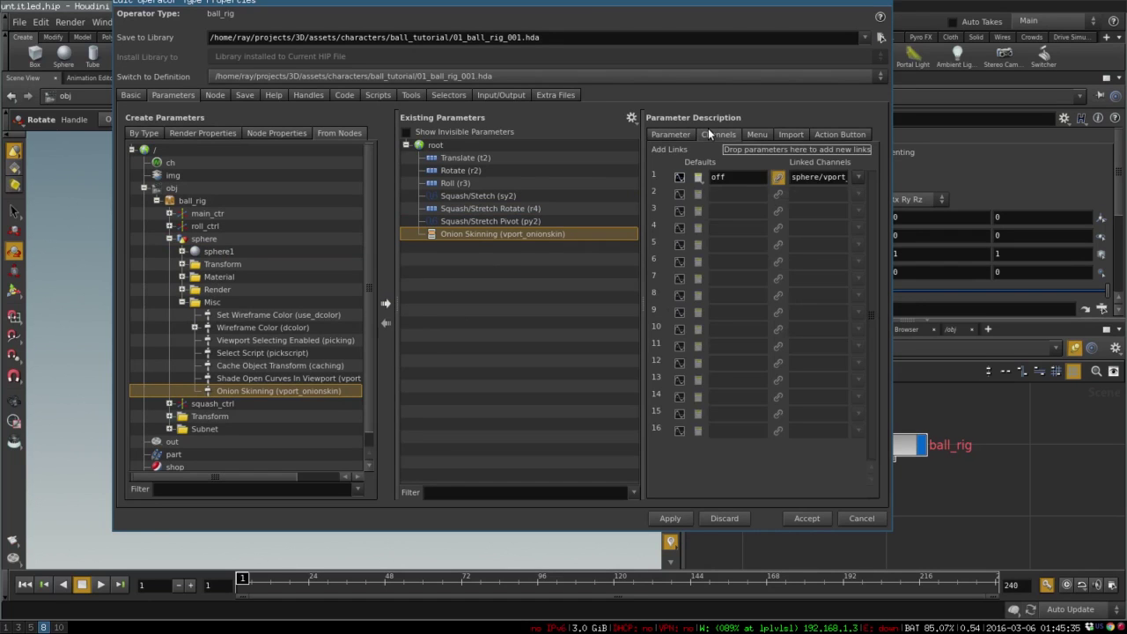
{"action": "left_click", "coordinate": [671, 134]}
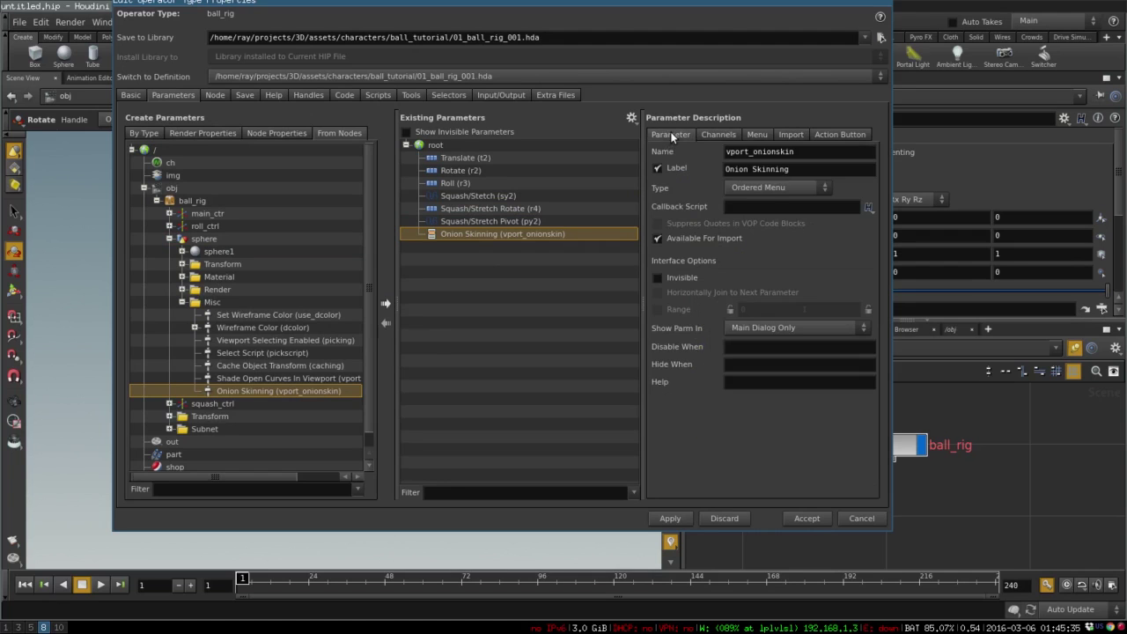
{"action": "left_click", "coordinate": [807, 519]}
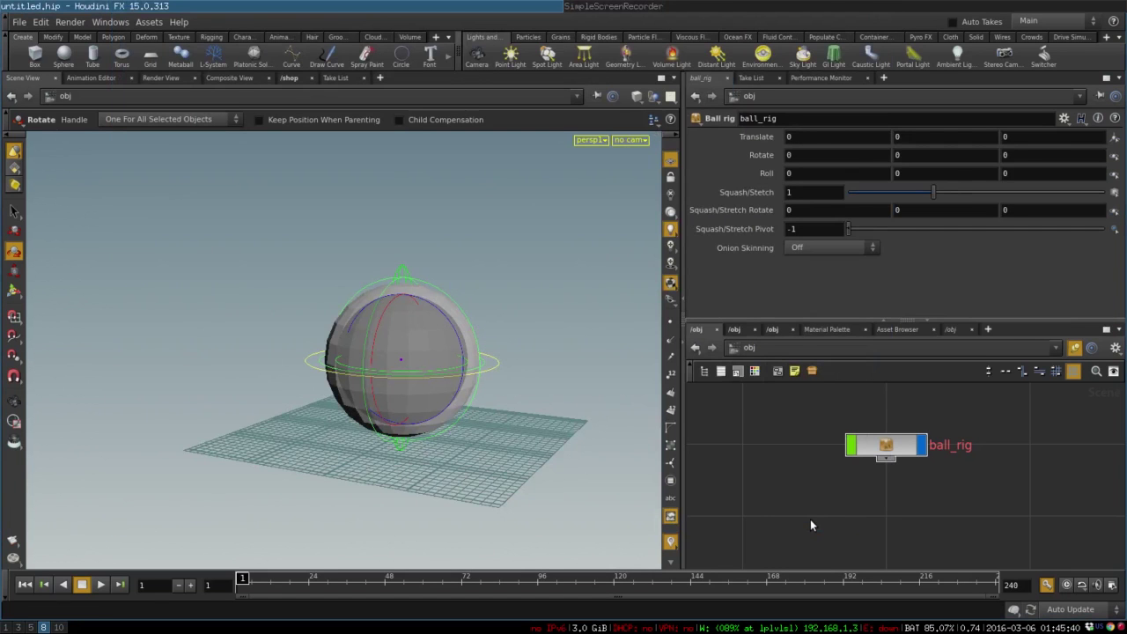
Sync ball_rig to its saved asset definition with Match Current Definition
{"action": "left_click", "coordinate": [880, 443]}
{"action": "right_click", "coordinate": [879, 444]}
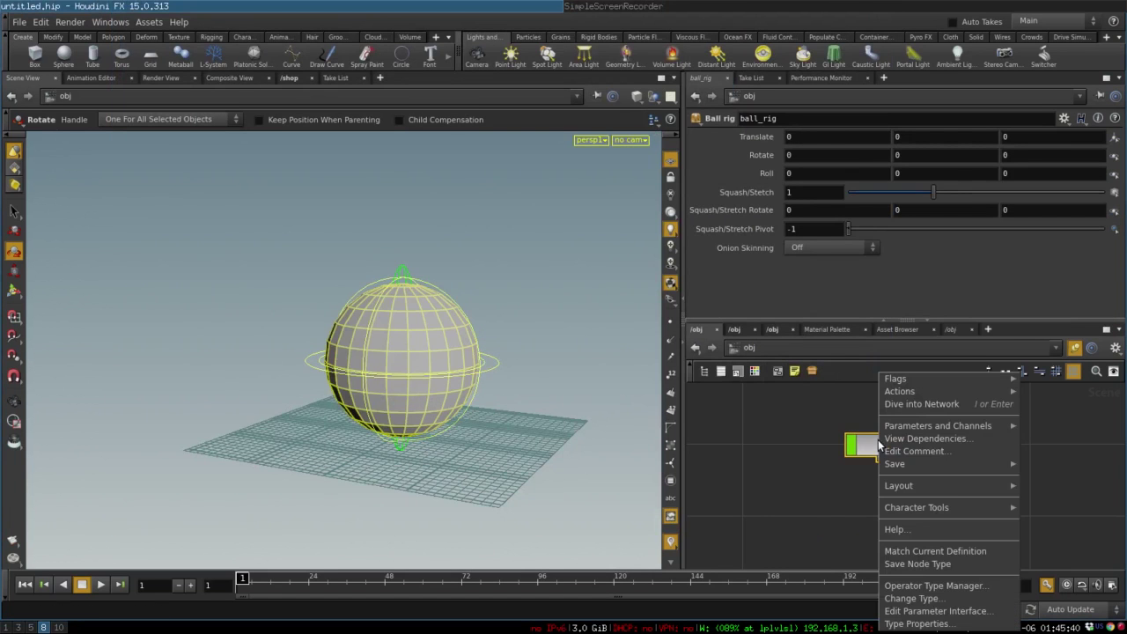
{"action": "left_click", "coordinate": [956, 549]}
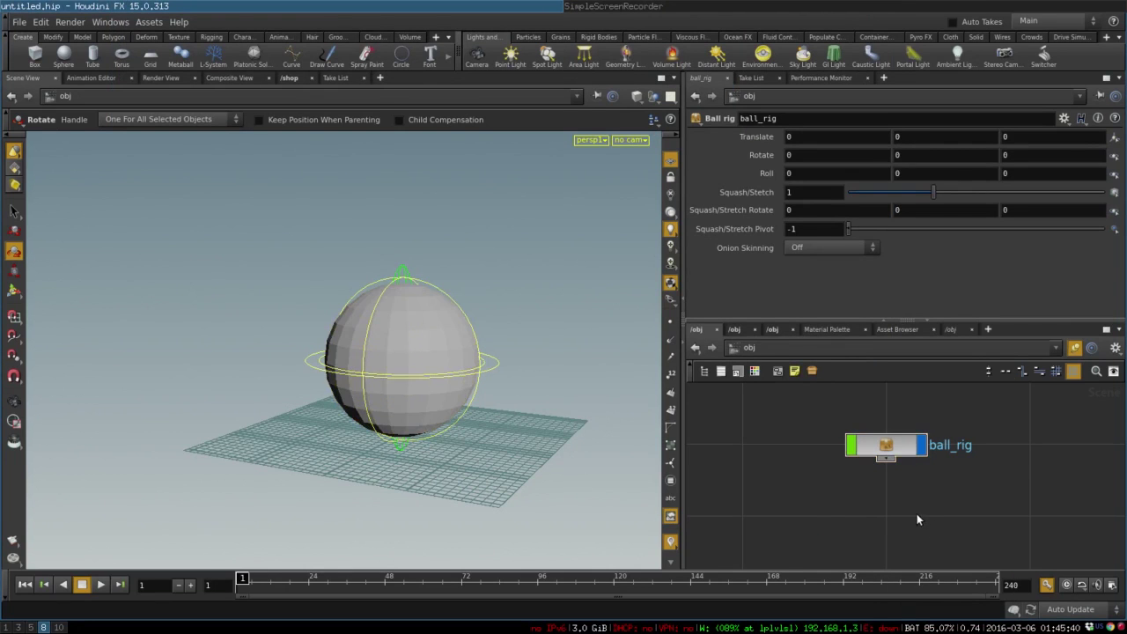
Test the ball's rotate, move and roll controls, resetting each back to zero
{"action": "left_click_drag", "start_coordinate": [372, 357], "coordinate": [514, 425]}
{"action": "key", "text": "s"}
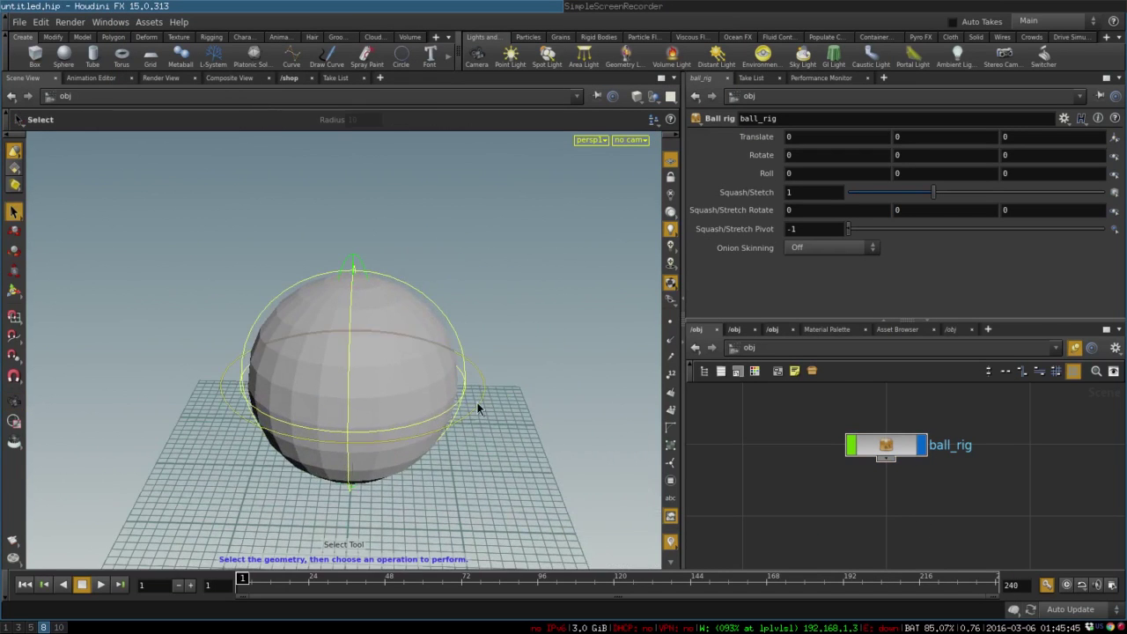
{"action": "key", "text": "r"}
{"action": "left_click_drag", "start_coordinate": [406, 366], "coordinate": [375, 423]}
{"action": "middle_click", "coordinate": [764, 154], "text": "ctrl"}
{"action": "key", "text": "t"}
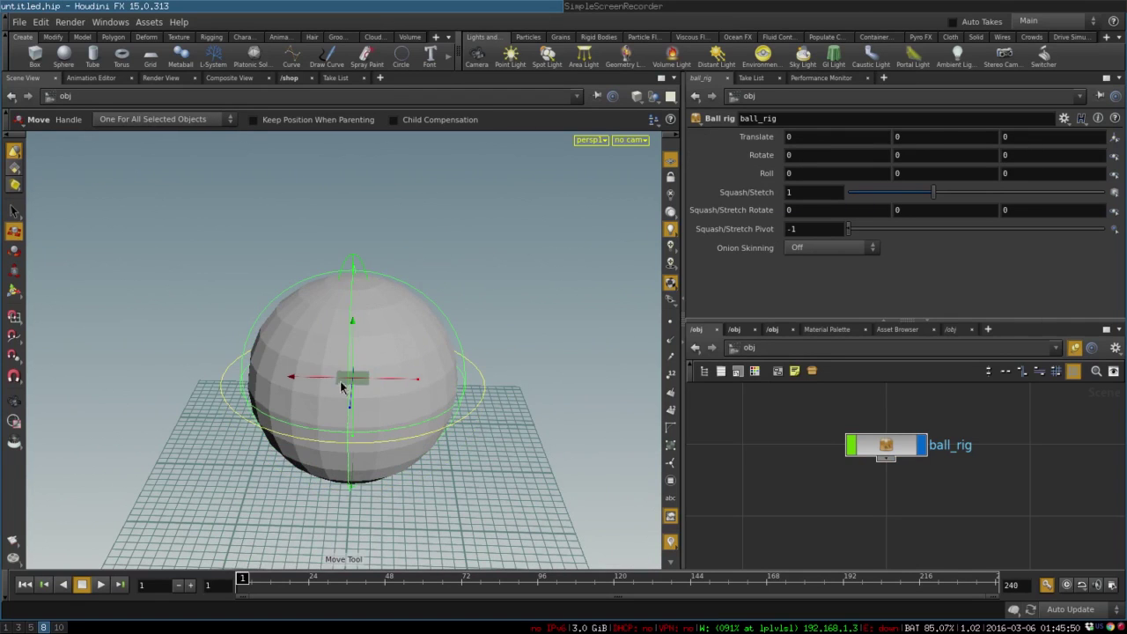
{"action": "left_click_drag", "start_coordinate": [359, 371], "coordinate": [486, 315]}
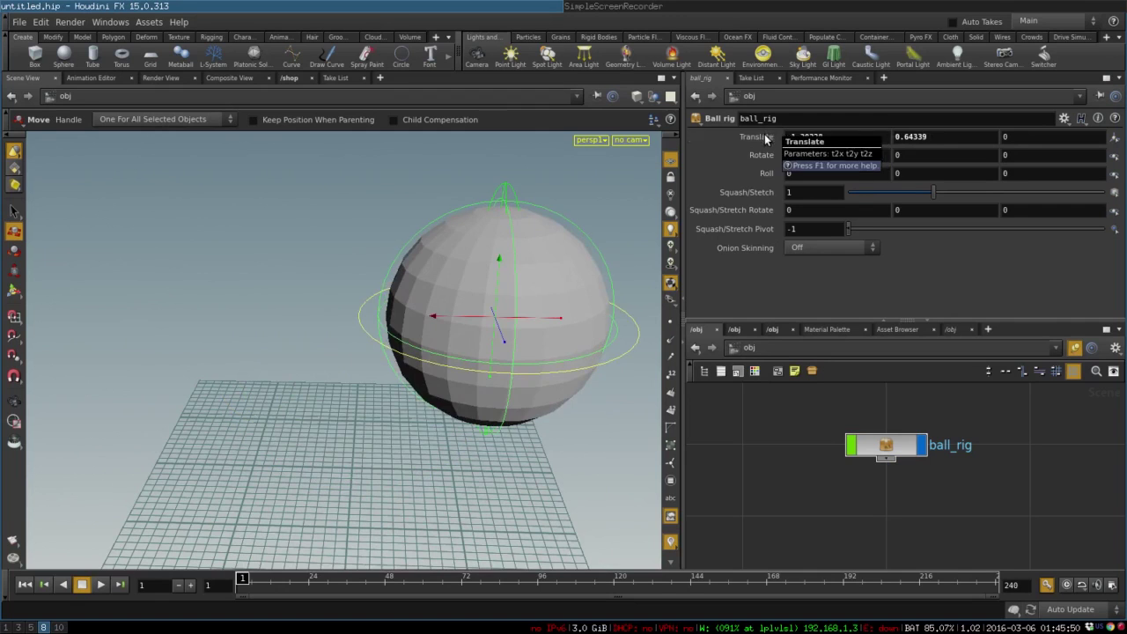
{"action": "middle_click", "coordinate": [763, 137], "text": "ctrl"}
{"action": "key", "text": "r"}
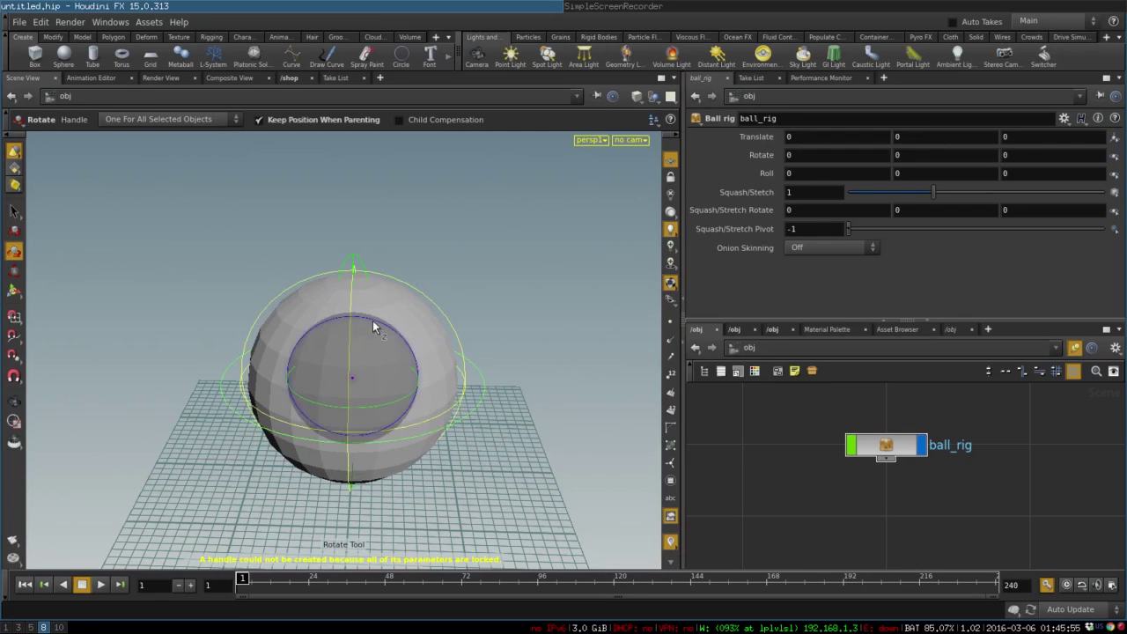
{"action": "left_click_drag", "start_coordinate": [373, 321], "coordinate": [427, 449]}
{"action": "middle_click", "coordinate": [734, 172], "text": "ctrl"}
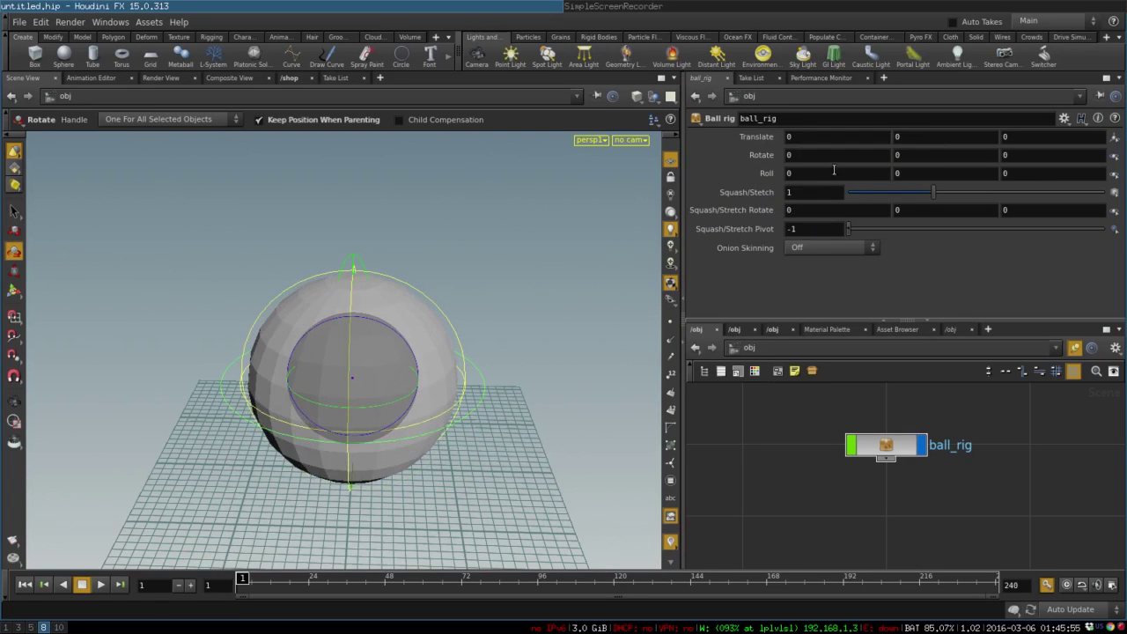
Test Squash/Stretch (to 1.339), Pivot 0 and Squash/Stretch Rotate, then reset them to defaults
{"action": "left_click_drag", "start_coordinate": [934, 192], "coordinate": [974, 174]}
{"action": "key", "text": "Escape"}
{"action": "left_click_drag", "start_coordinate": [420, 300], "coordinate": [424, 262]}
{"action": "key", "text": "r"}
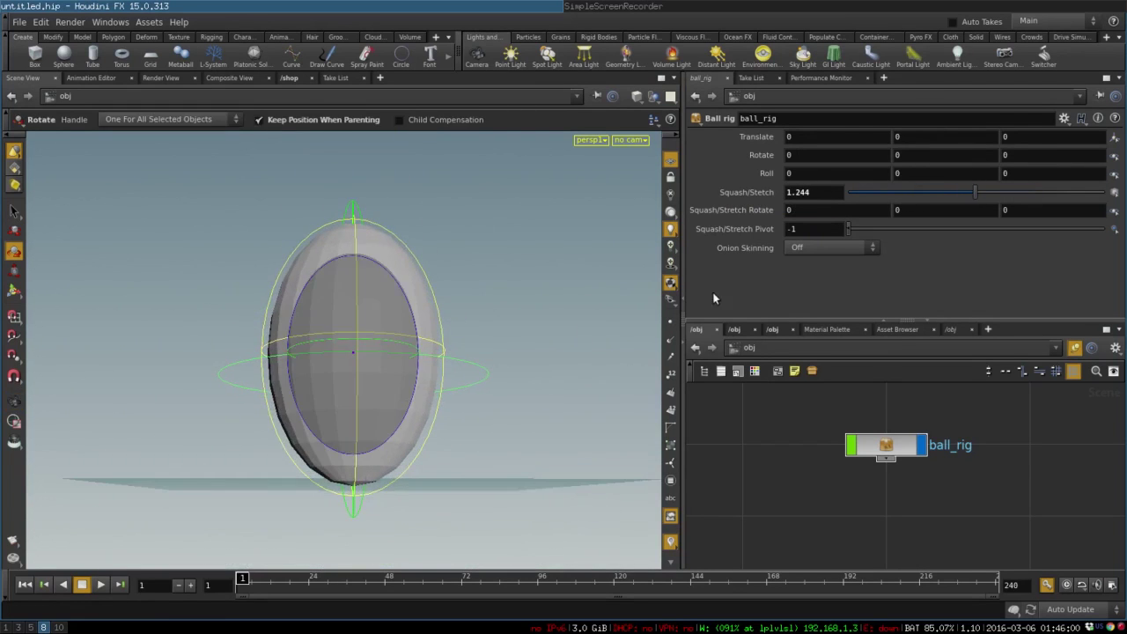
{"action": "left_click_drag", "start_coordinate": [939, 200], "coordinate": [991, 173]}
{"action": "left_click_drag", "start_coordinate": [851, 229], "coordinate": [831, 208]}
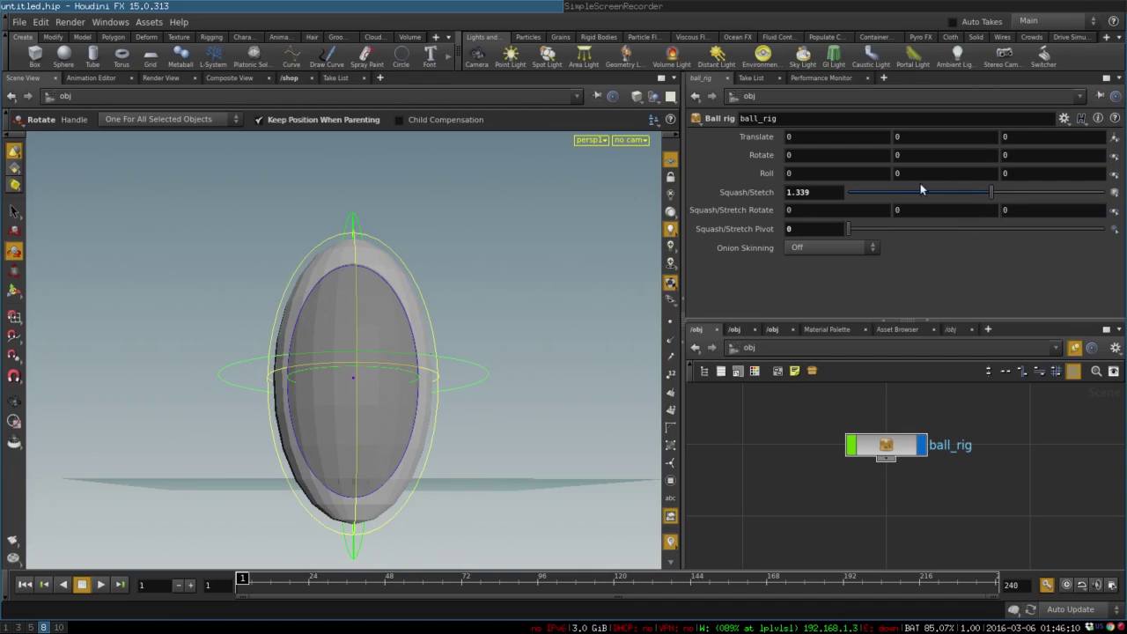
{"action": "key", "text": "Escape"}
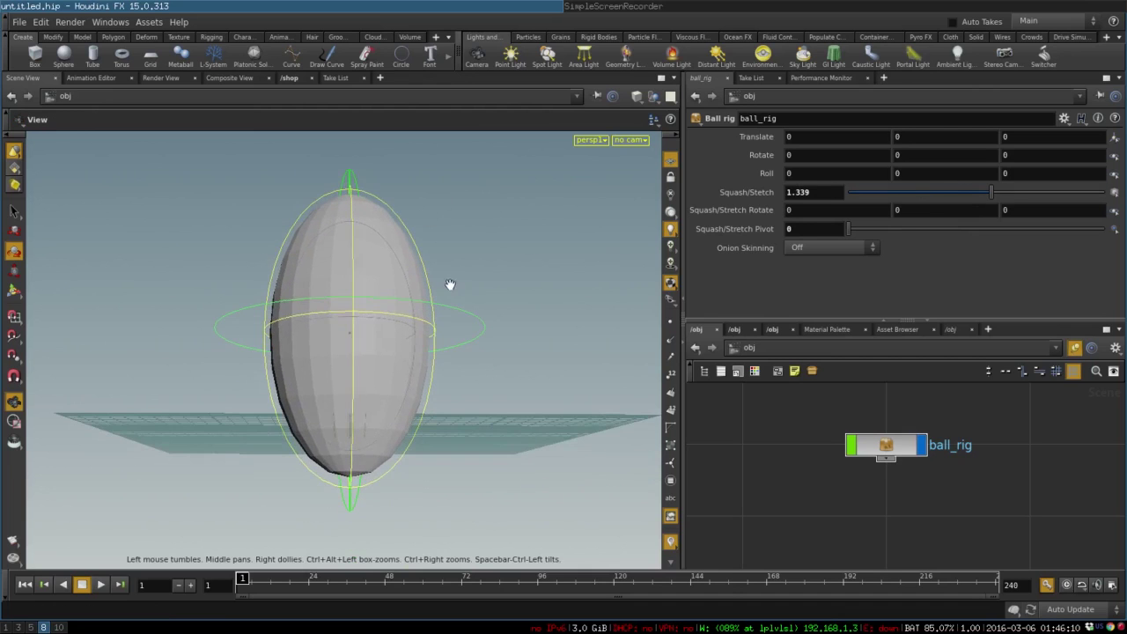
{"action": "key", "text": "r"}
{"action": "left_click_drag", "start_coordinate": [402, 355], "coordinate": [399, 323]}
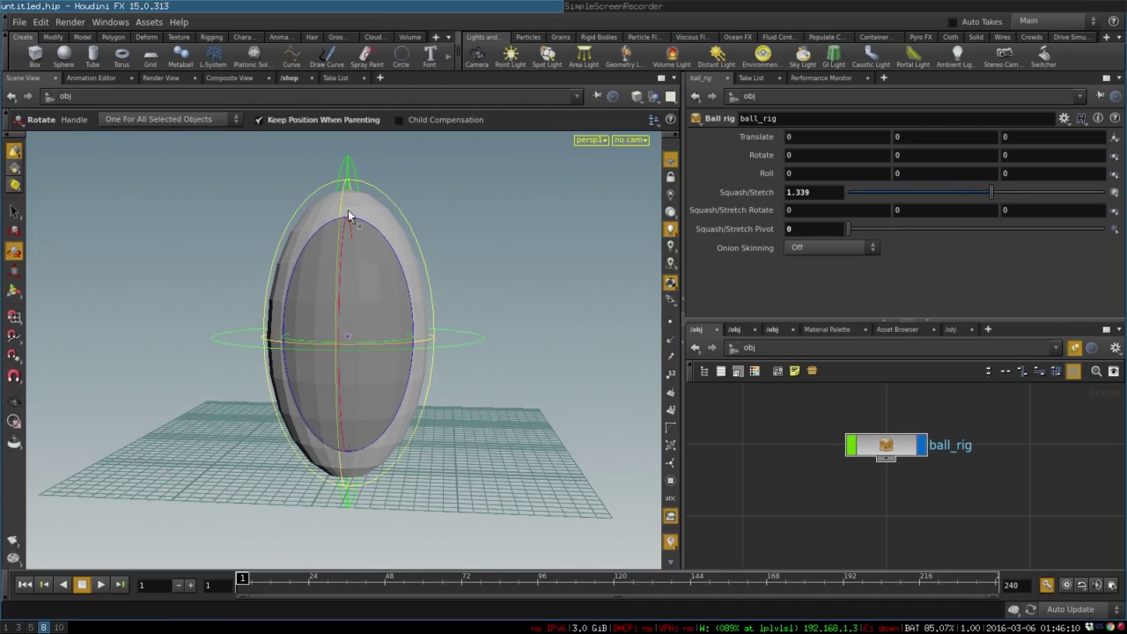
{"action": "left_click_drag", "start_coordinate": [361, 315], "coordinate": [412, 317]}
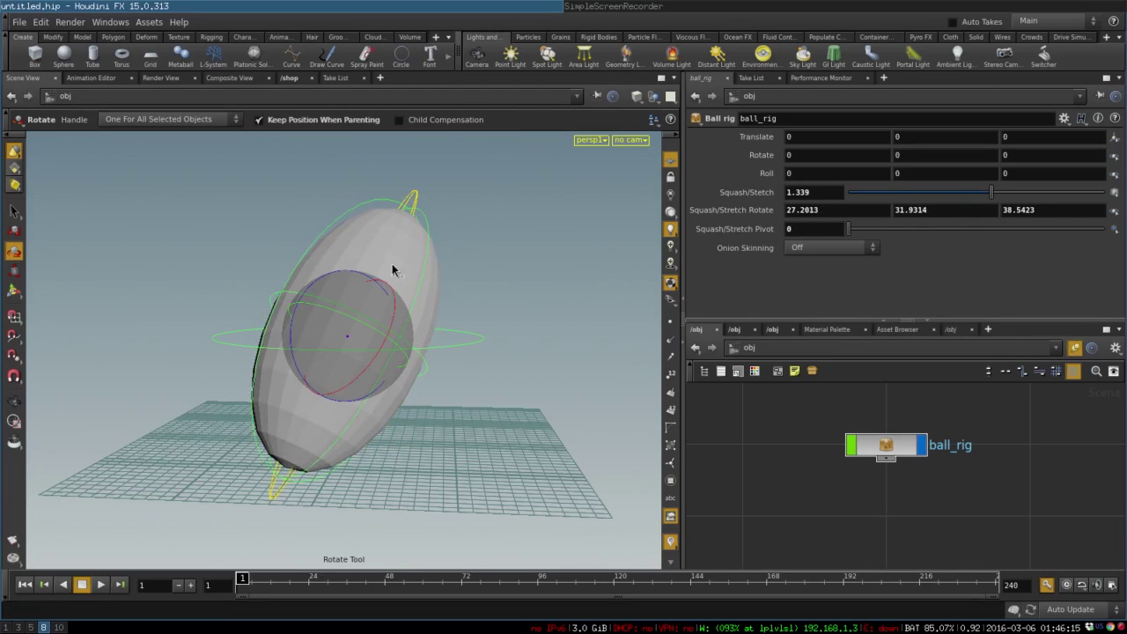
{"action": "middle_click", "coordinate": [743, 213], "text": "ctrl"}
Match ball_rig to its current definition and set Squash/Stretch Pivot to -1
{"action": "right_click", "coordinate": [903, 448]}
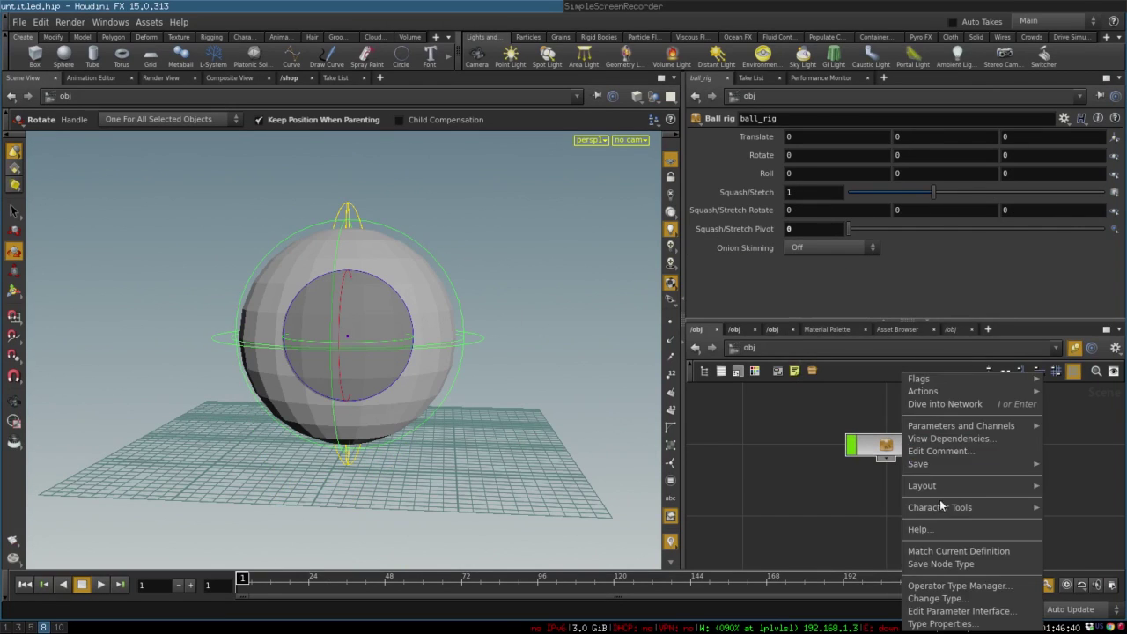
{"action": "left_click", "coordinate": [946, 551]}
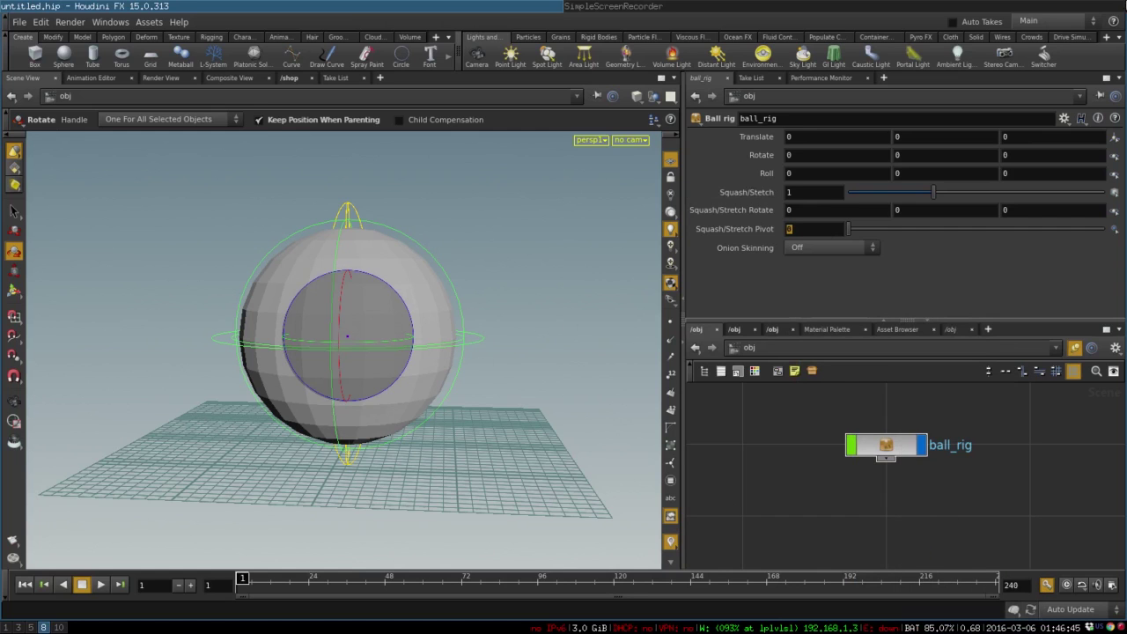
{"action": "double_click", "coordinate": [800, 230]}
{"action": "type", "text": "-1"}
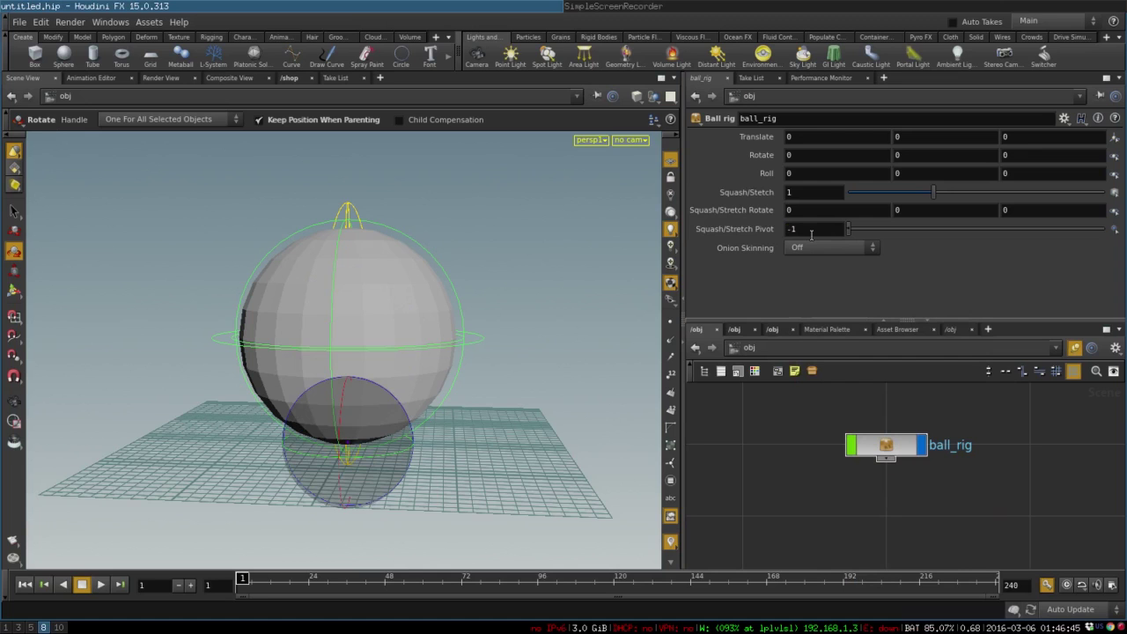
Give Squash/Stretch Pivot a -1 to 1 range in Type Properties, accept, then unlock and save
{"action": "right_click", "coordinate": [888, 446]}
{"action": "left_click", "coordinate": [920, 628]}
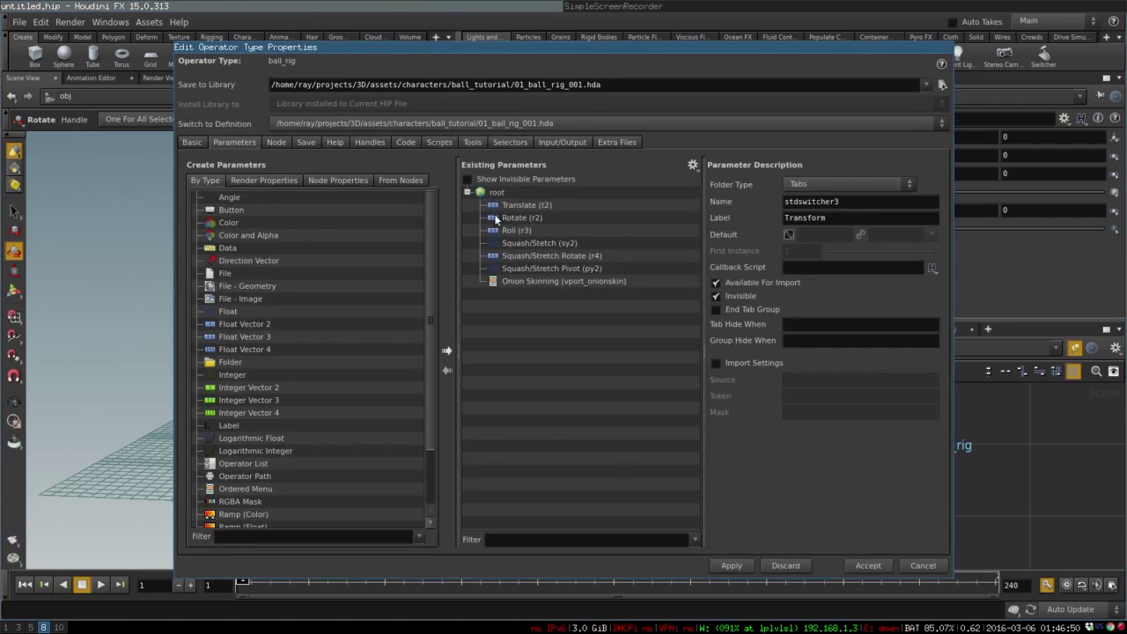
{"action": "left_click", "coordinate": [524, 267]}
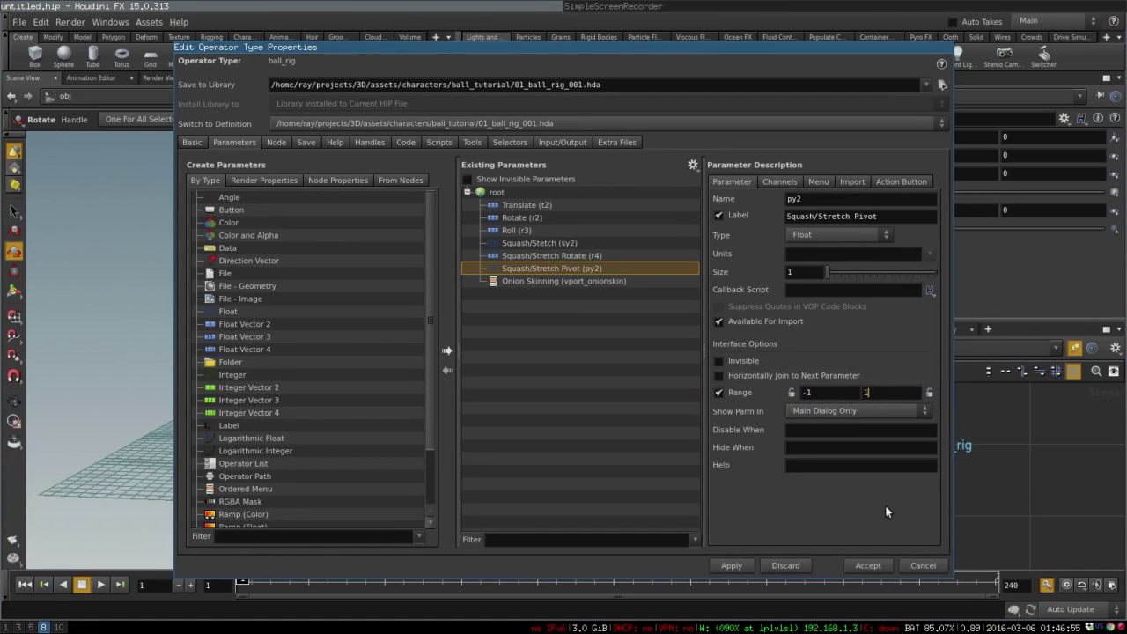
{"action": "left_click", "coordinate": [873, 564]}
{"action": "left_click", "coordinate": [883, 591]}
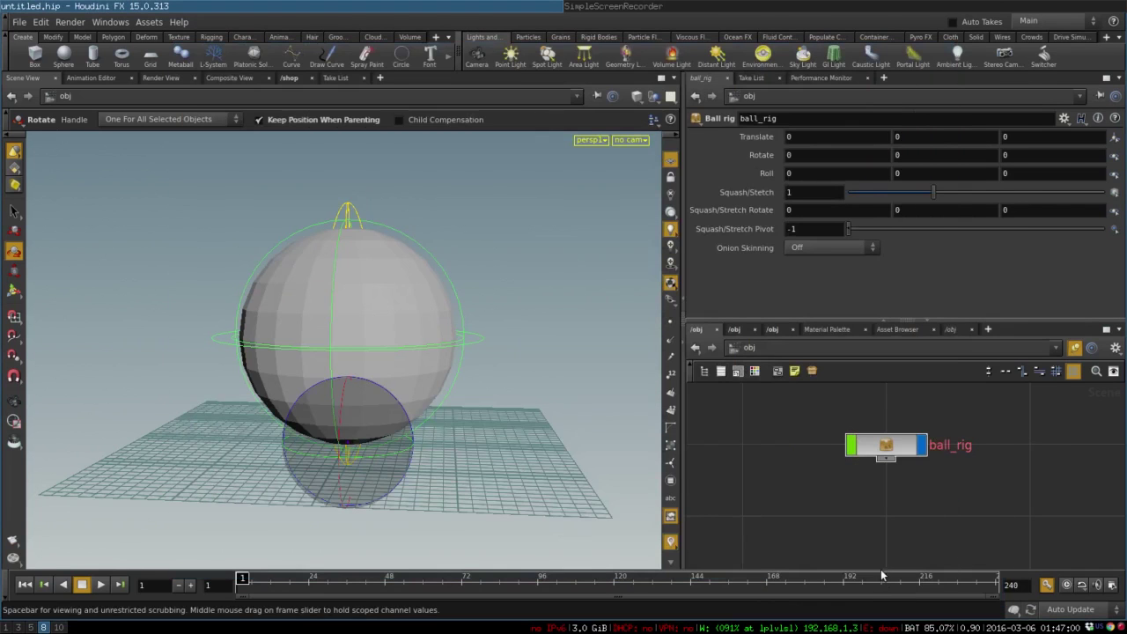
{"action": "right_click", "coordinate": [899, 445]}
Sync ball_rig to its saved definition and stretch the ball into a tall ellipsoid
{"action": "left_click", "coordinate": [926, 551]}
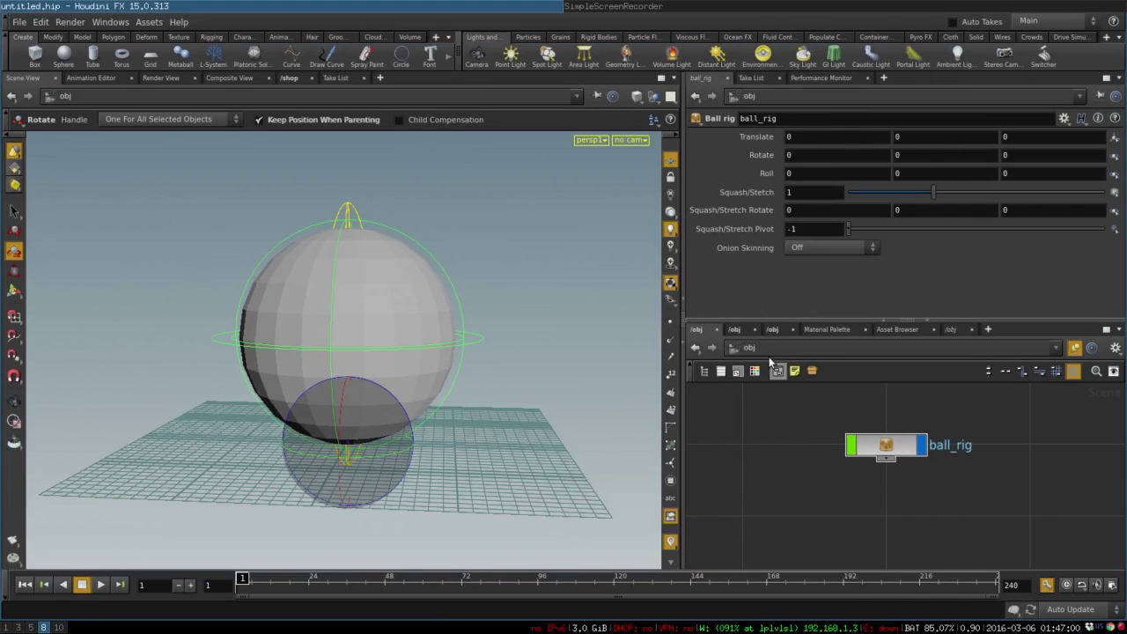
{"action": "mouse_move", "coordinate": [414, 352]}
{"action": "left_mouse_down"}
{"action": "mouse_move", "coordinate": [455, 282]}
{"action": "mouse_move", "coordinate": [361, 420]}
{"action": "mouse_move", "coordinate": [377, 428]}
{"action": "mouse_move", "coordinate": [395, 343]}
{"action": "left_mouse_up"}
{"action": "key", "text": "e"}
{"action": "left_click_drag", "start_coordinate": [351, 397], "coordinate": [375, 375]}
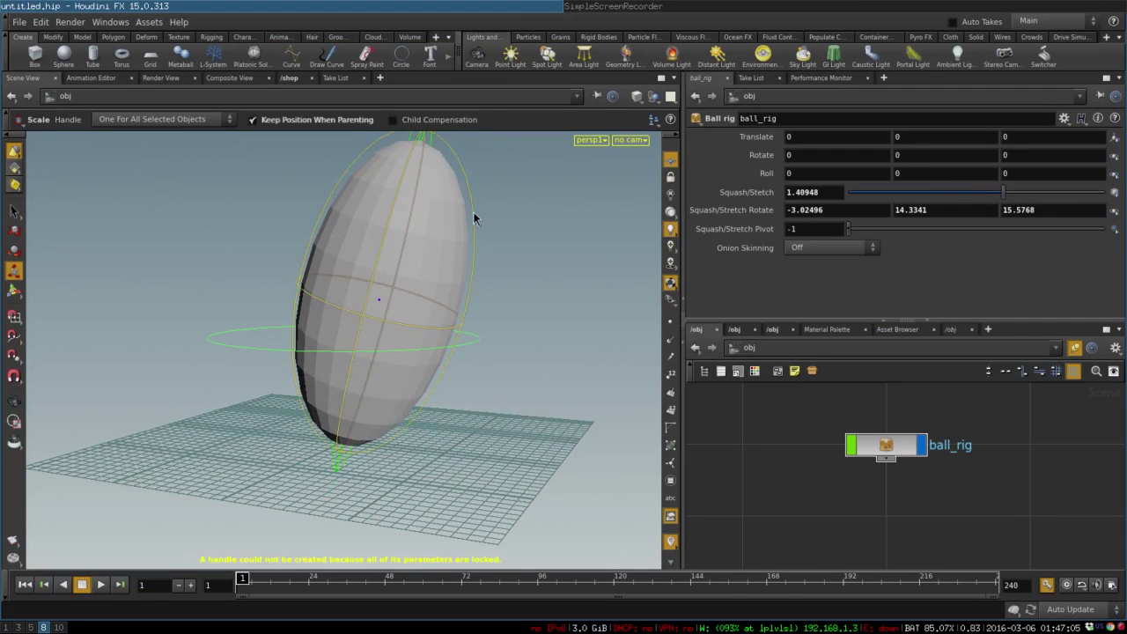
{"action": "left_click_drag", "start_coordinate": [472, 214], "coordinate": [528, 335]}
{"action": "scroll", "coordinate": [369, 307], "scroll_direction": "down", "scroll_amount": 3}
Reset Roll to 0, Squash/Stretch to 1 and Squash/Stretch Rotate to 0
{"action": "key", "text": "r"}
{"action": "middle_click", "coordinate": [805, 173], "text": "ctrl"}
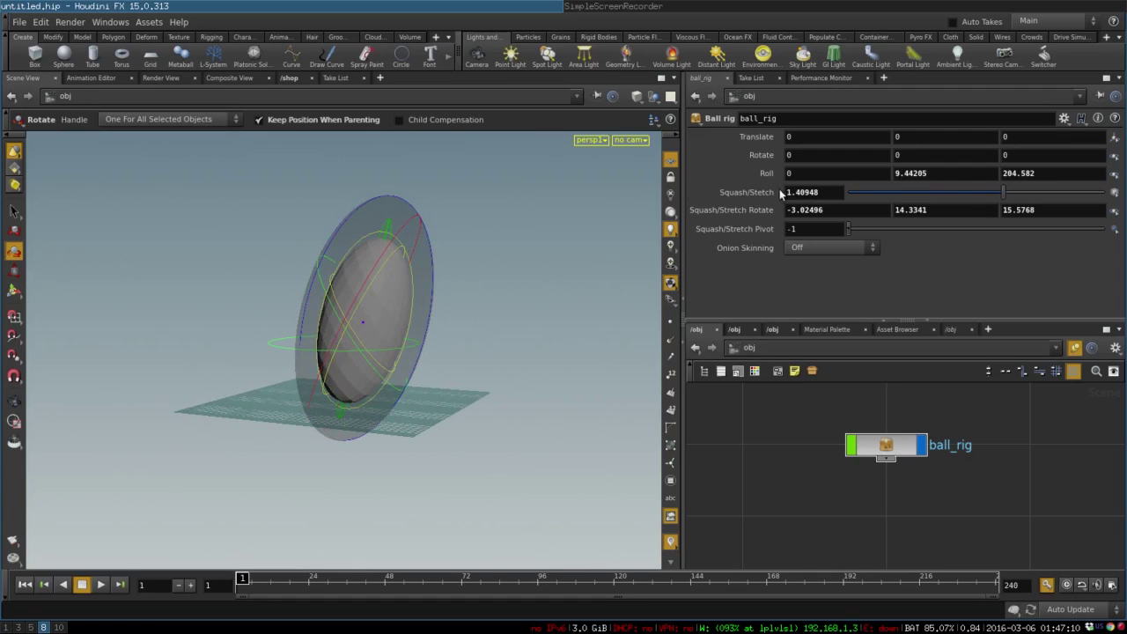
{"action": "middle_click", "coordinate": [775, 191], "text": "ctrl"}
{"action": "middle_click", "coordinate": [766, 208], "text": "ctrl"}
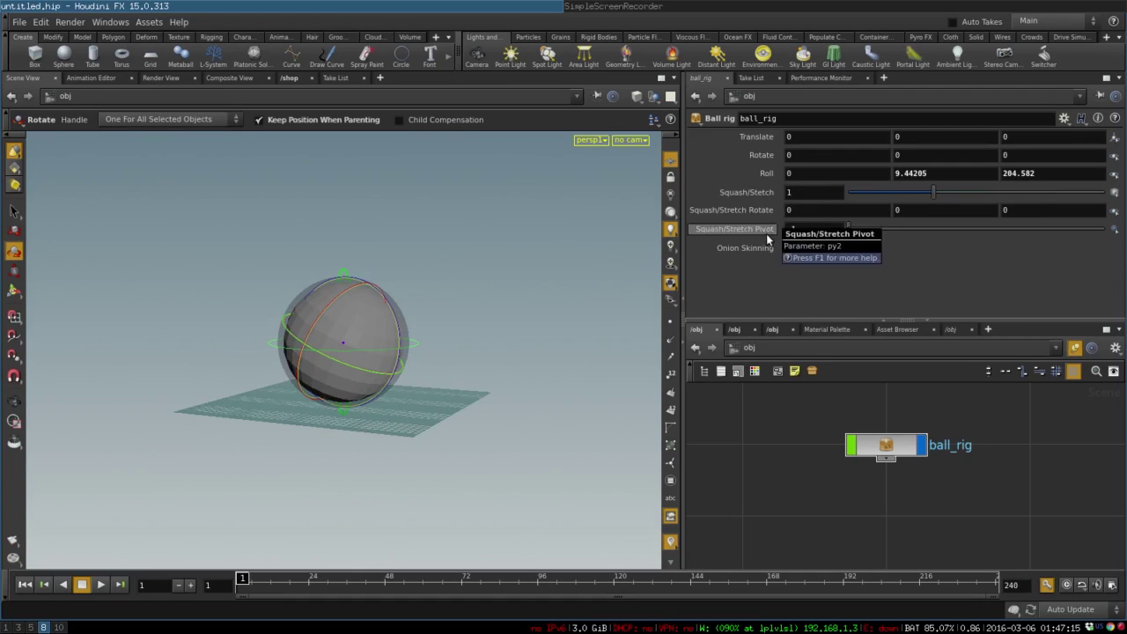
{"action": "middle_click", "coordinate": [761, 170], "text": "ctrl"}
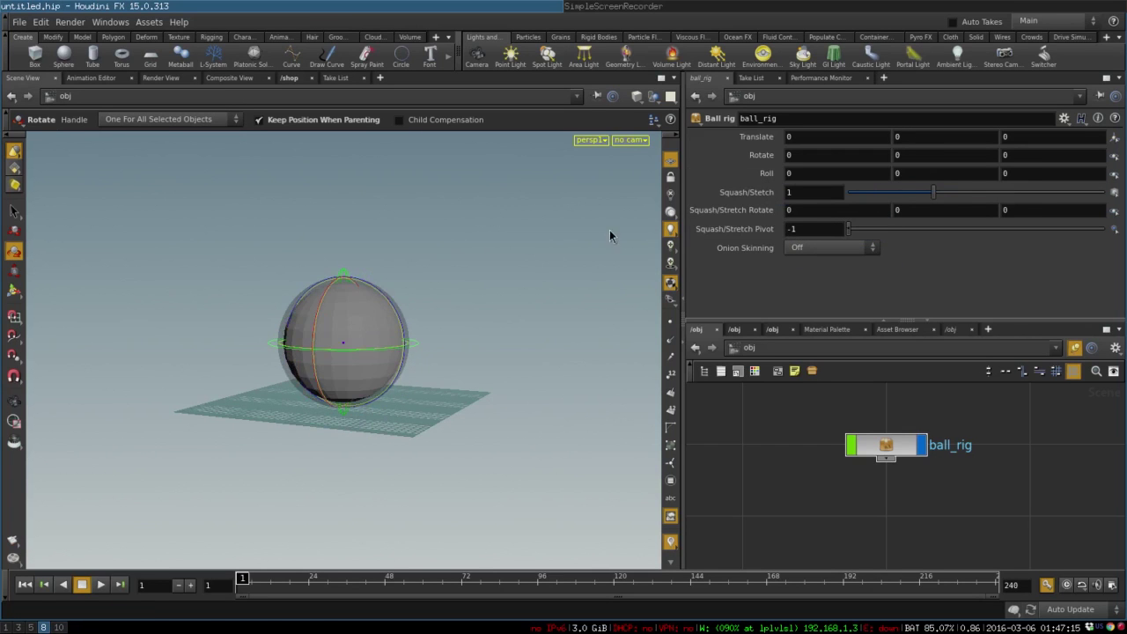
{"action": "key", "text": "space"}
{"action": "scroll", "coordinate": [470, 448], "scroll_direction": "up", "scroll_amount": 5}
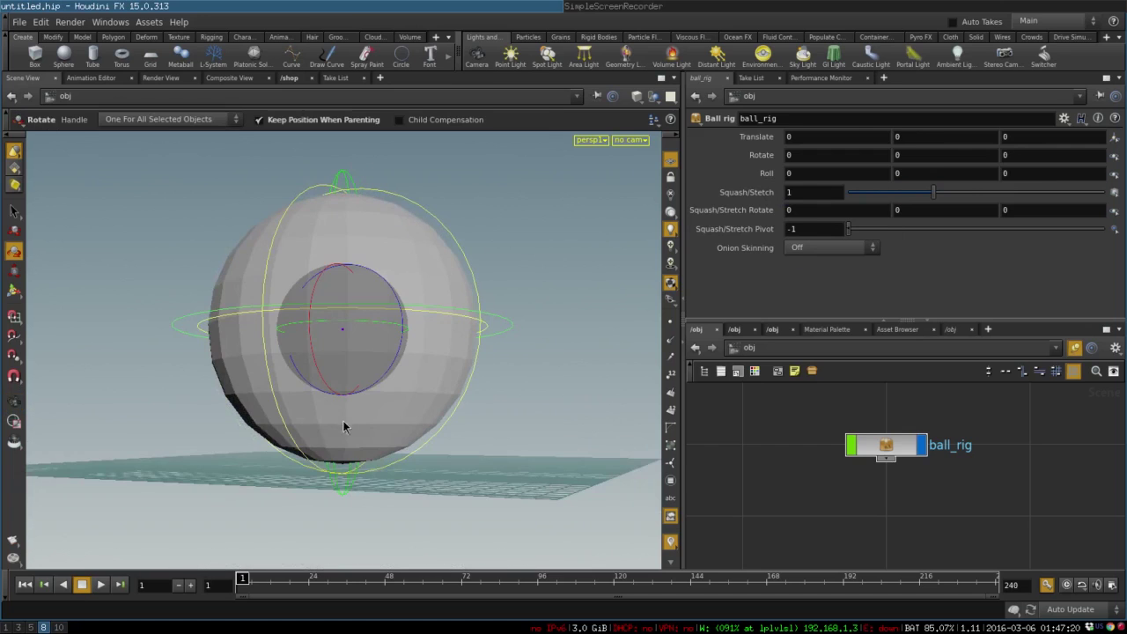
Key the ball's Translate at frame 1, clearing an accidental Roll keyframe
{"action": "left_click", "coordinate": [769, 173], "text": "alt"}
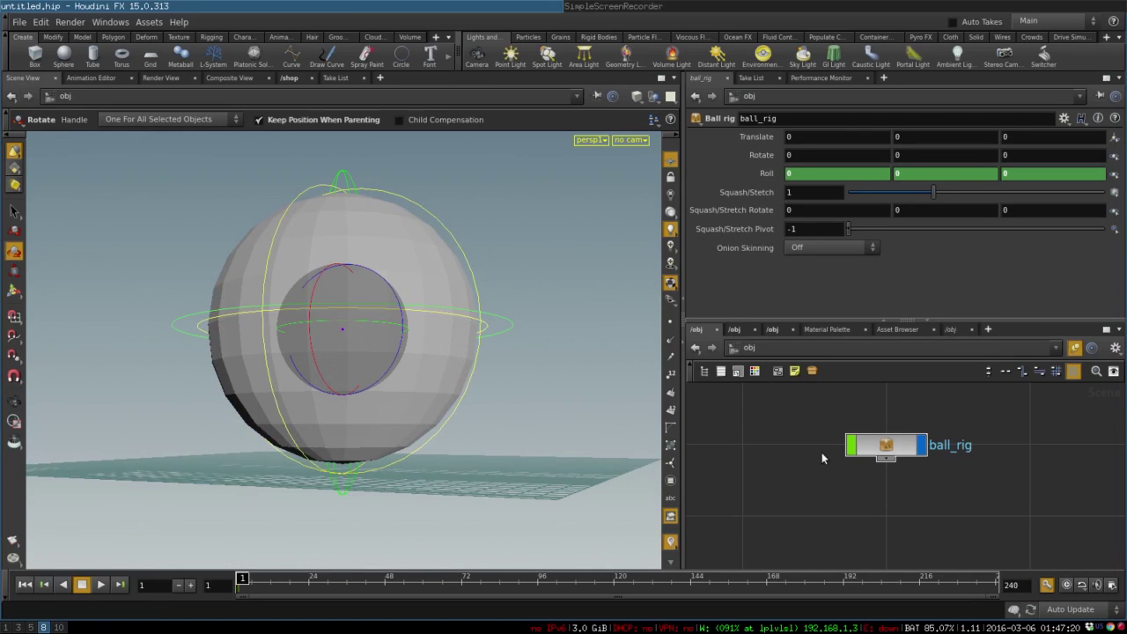
{"action": "left_click", "coordinate": [881, 443]}
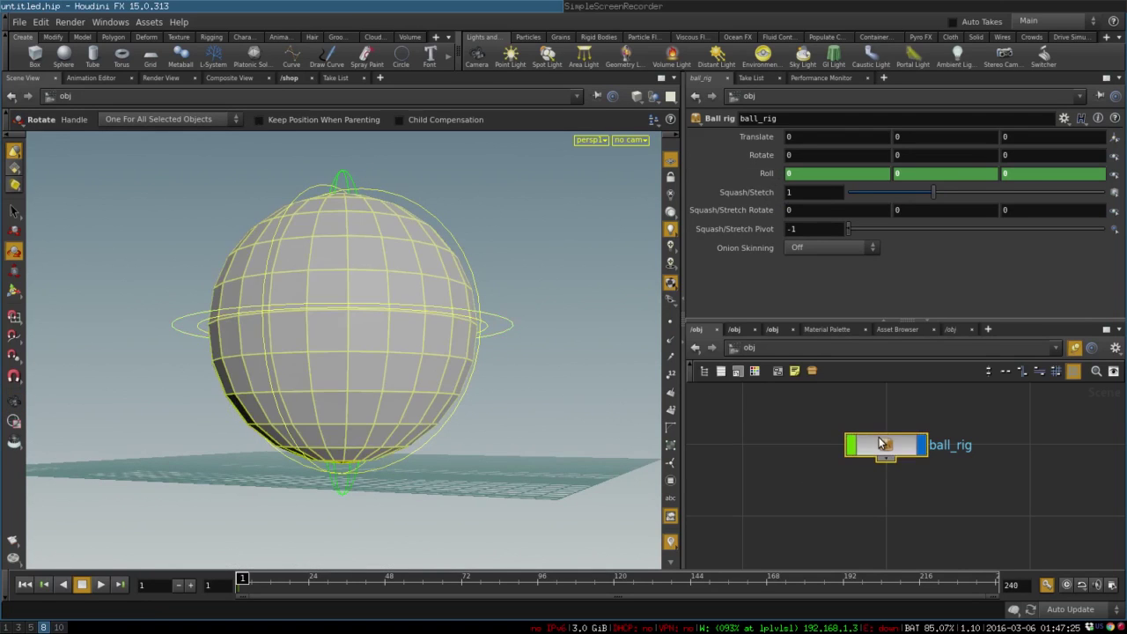
{"action": "left_click", "coordinate": [773, 176], "text": "ctrl+shift"}
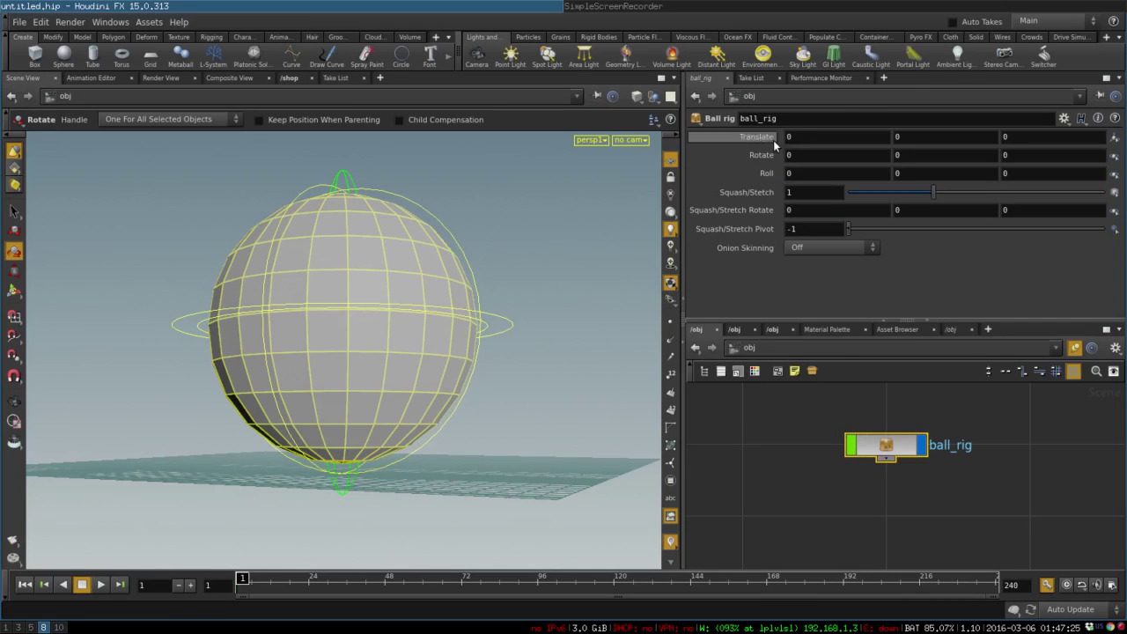
{"action": "left_click", "coordinate": [771, 139], "text": "alt"}
At frame 40, raise the ball to Translate Y 6.47904
{"action": "left_click_drag", "start_coordinate": [304, 574], "coordinate": [344, 578]}
{"action": "left_click_drag", "start_coordinate": [344, 578], "coordinate": [360, 578]}
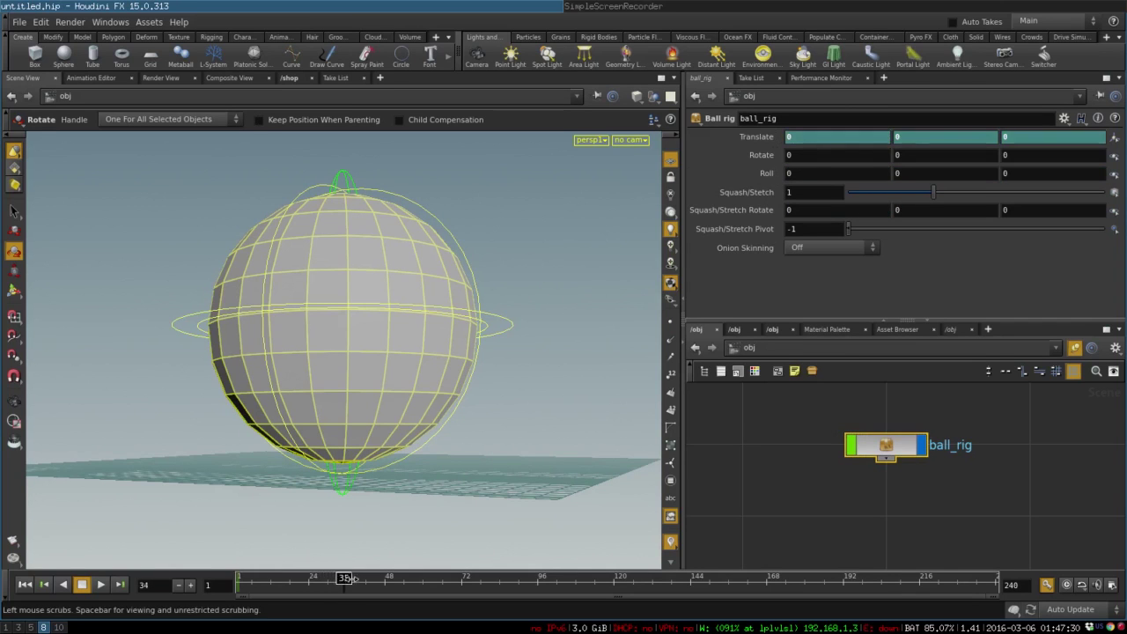
{"action": "right_click_drag", "start_coordinate": [468, 347], "coordinate": [273, 359]}
{"action": "key", "text": "t"}
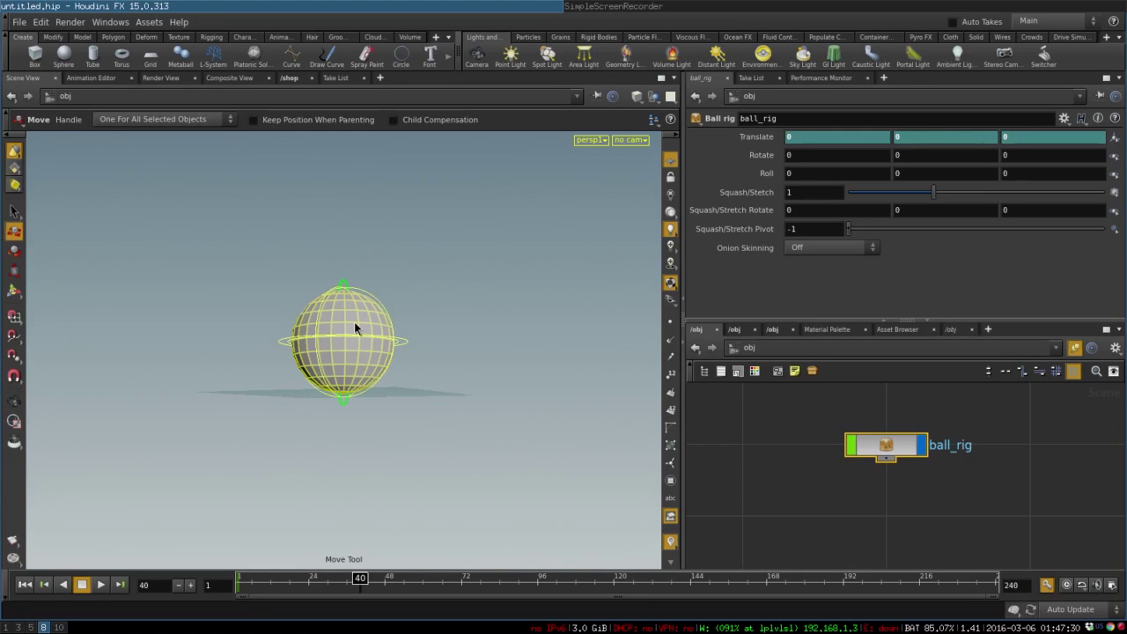
{"action": "left_click", "coordinate": [404, 340]}
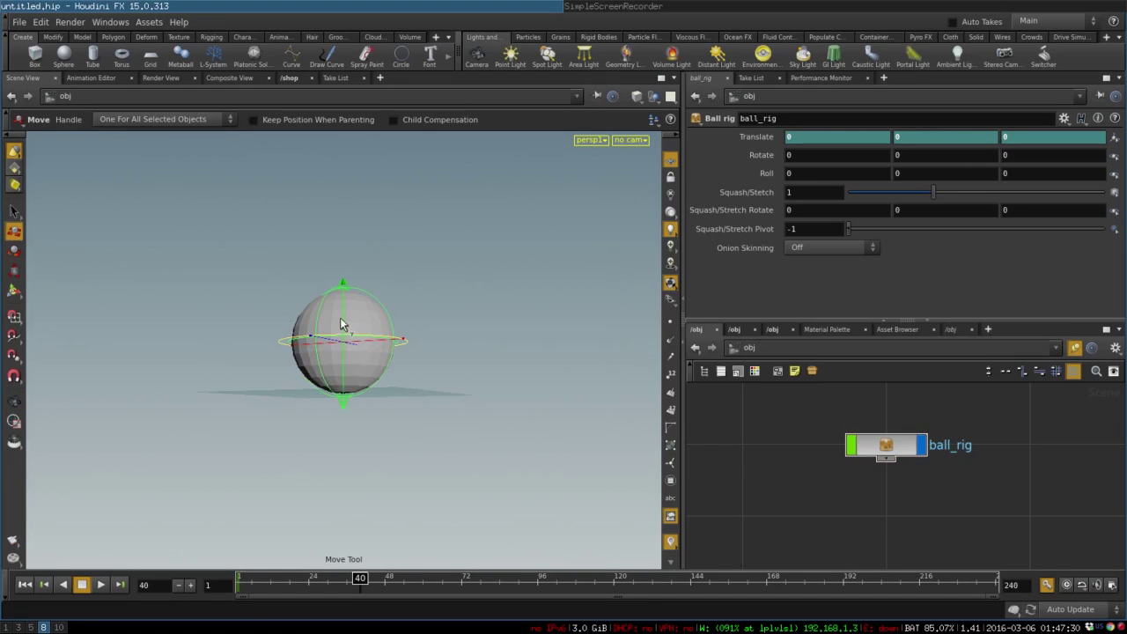
{"action": "left_click_drag", "start_coordinate": [346, 324], "coordinate": [355, 113]}
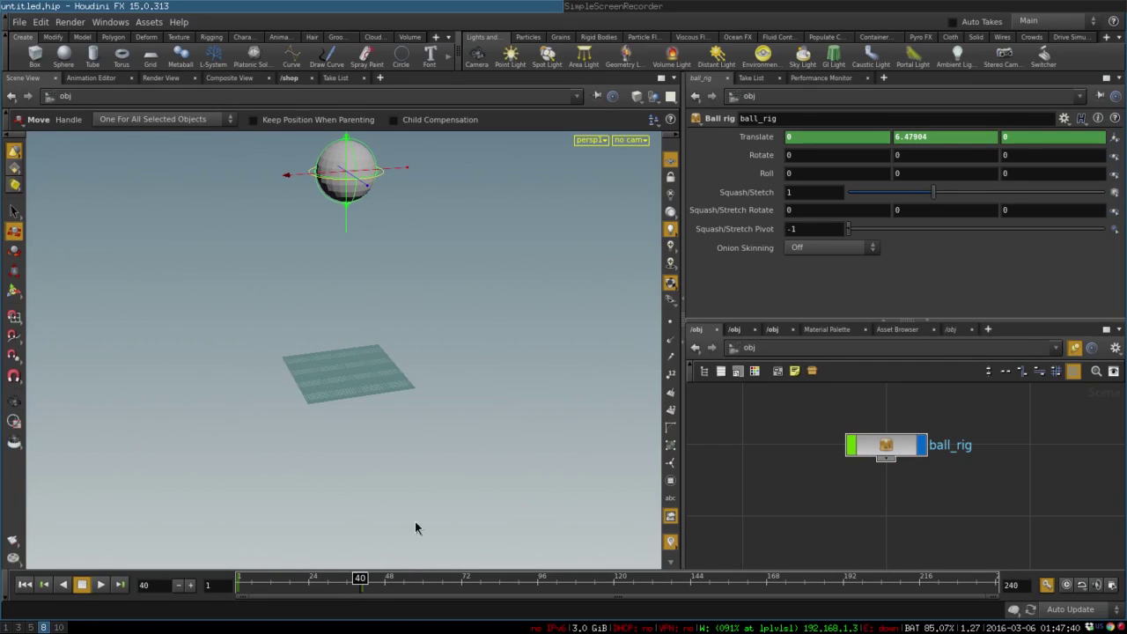
At frame 20, set Onion Skinning to Full Deformation to see the ball's motion trail
{"action": "left_click", "coordinate": [297, 581]}
{"action": "left_click", "coordinate": [803, 247]}
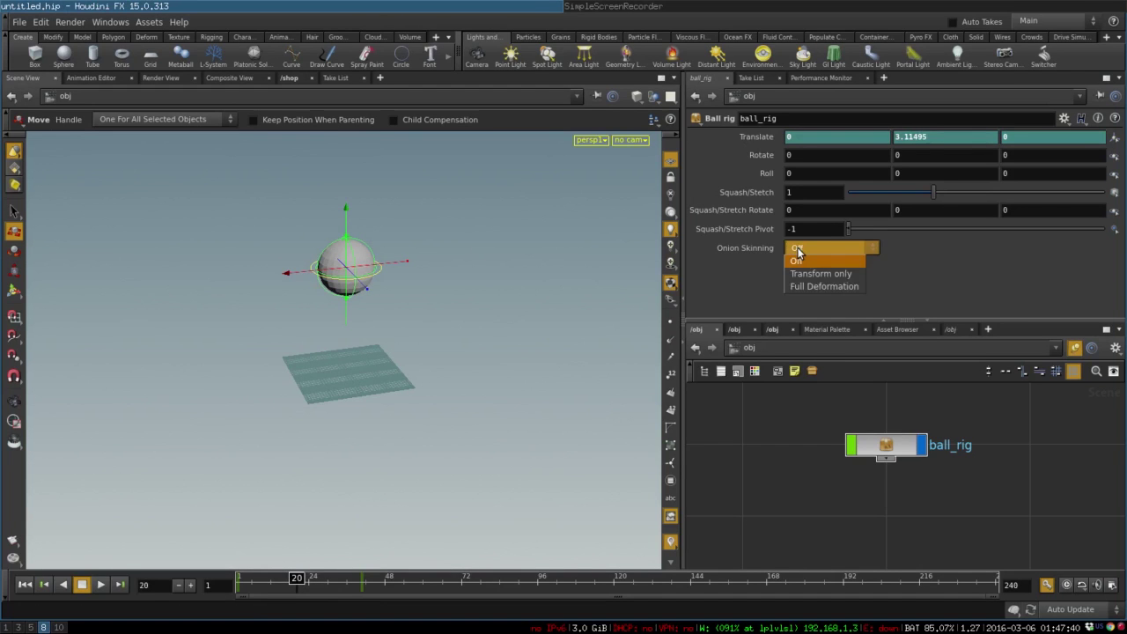
{"action": "left_click", "coordinate": [818, 286]}
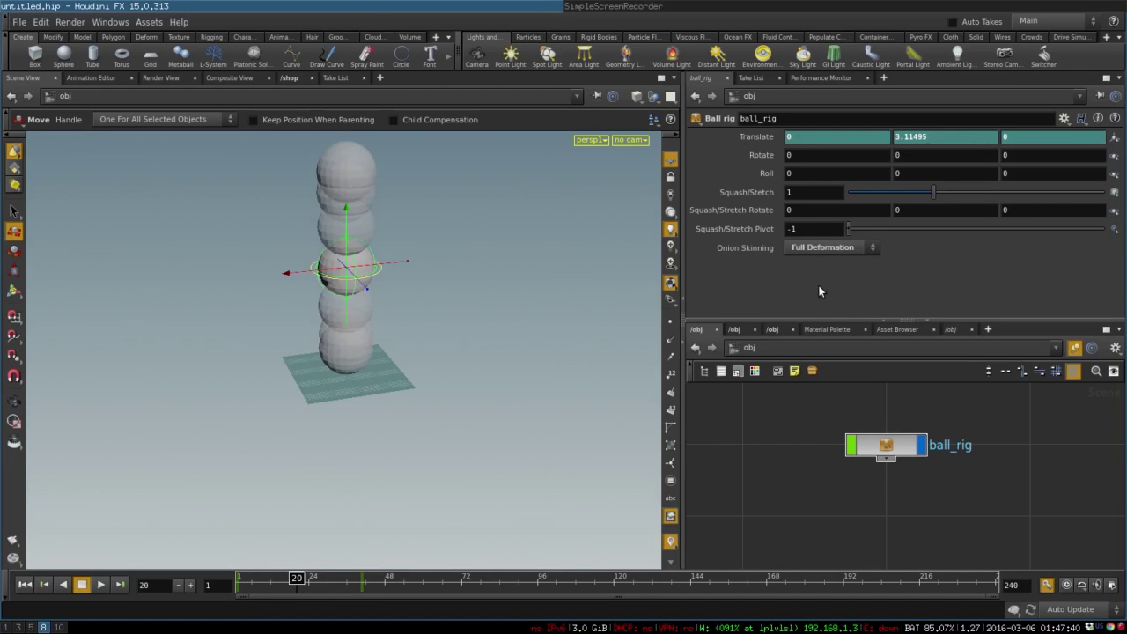
{"action": "key", "text": "space"}
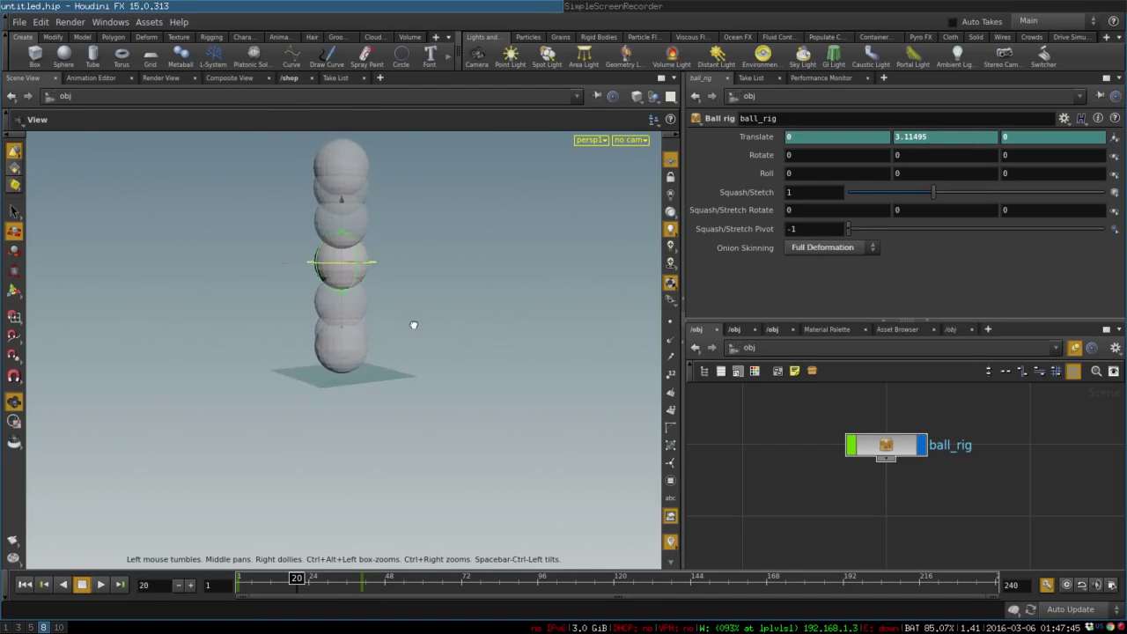
{"action": "mouse_move", "coordinate": [415, 323]}
{"action": "left_mouse_down"}
{"action": "mouse_move", "coordinate": [451, 244]}
{"action": "mouse_move", "coordinate": [370, 296]}
{"action": "mouse_move", "coordinate": [390, 443]}
{"action": "mouse_move", "coordinate": [373, 428]}
{"action": "mouse_move", "coordinate": [417, 317]}
{"action": "left_mouse_up"}
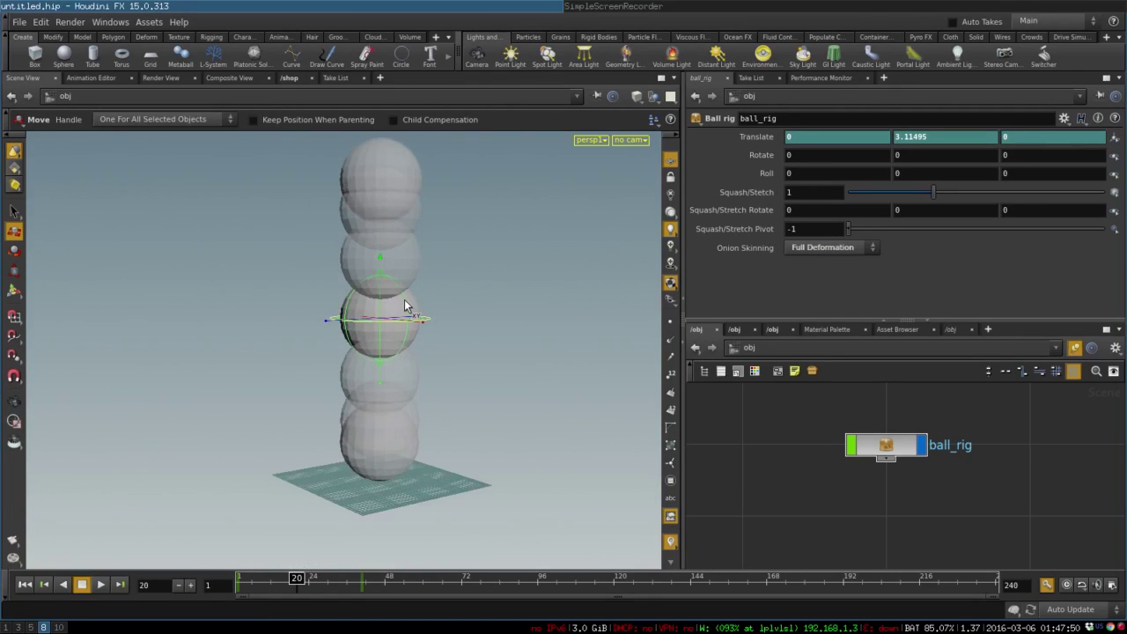
Stretch the ball to Squash/Stretch 1.36, reset it to 1, and set Onion Skinning Off
{"action": "key", "text": "e"}
{"action": "key", "text": "r"}
{"action": "key", "text": "e"}
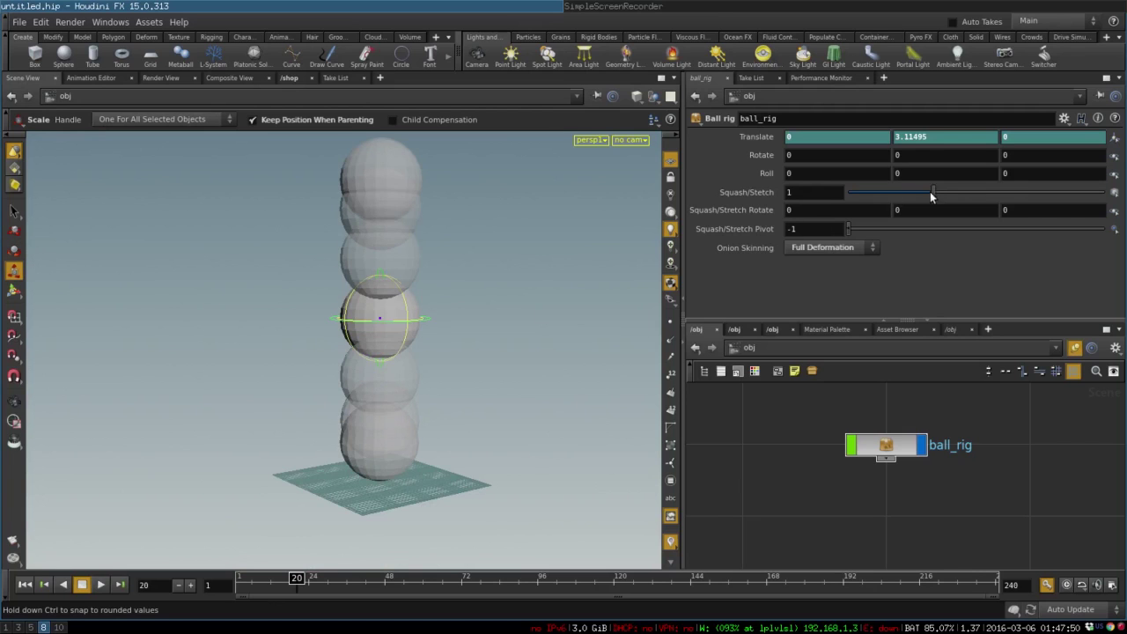
{"action": "left_click_drag", "start_coordinate": [931, 195], "coordinate": [995, 174]}
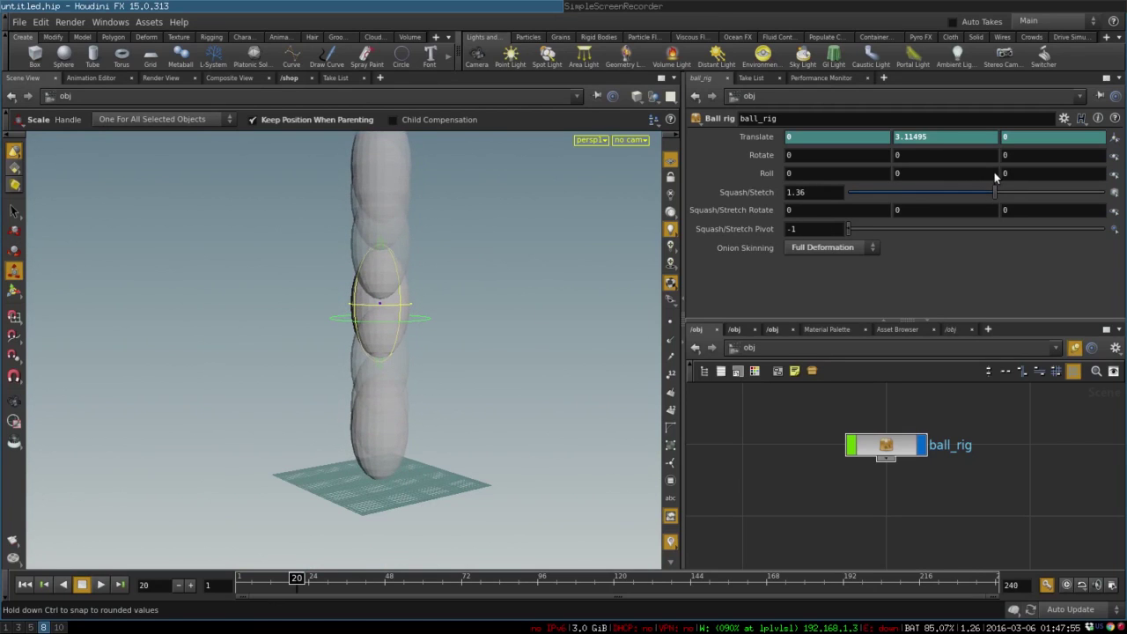
{"action": "middle_click", "coordinate": [721, 190], "text": "ctrl"}
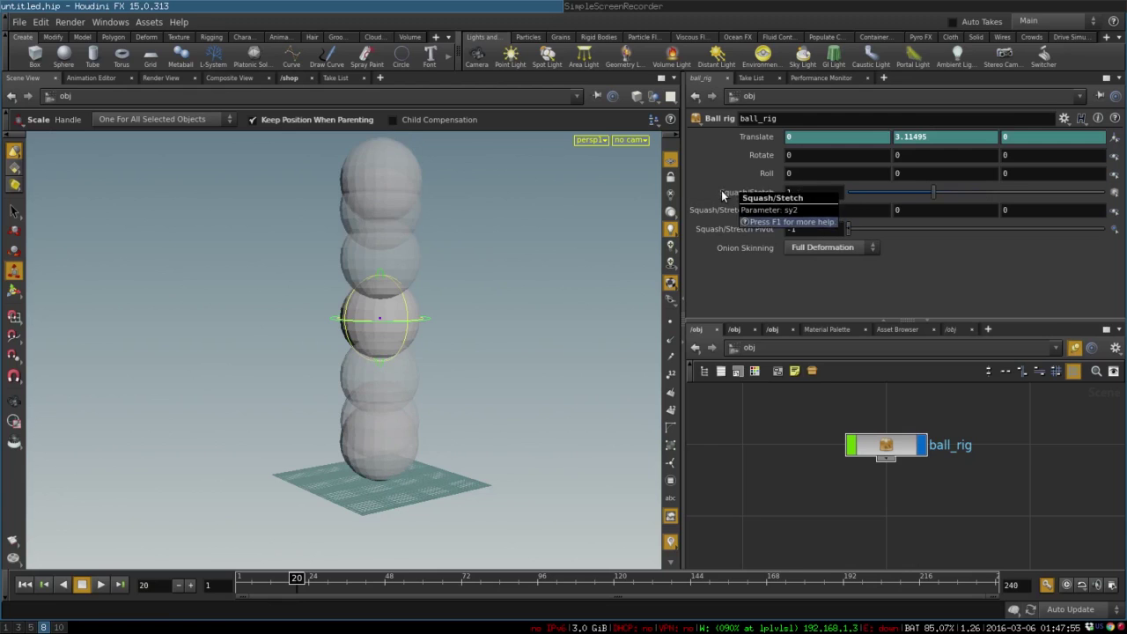
{"action": "left_click", "coordinate": [865, 247]}
{"action": "left_click", "coordinate": [806, 256]}
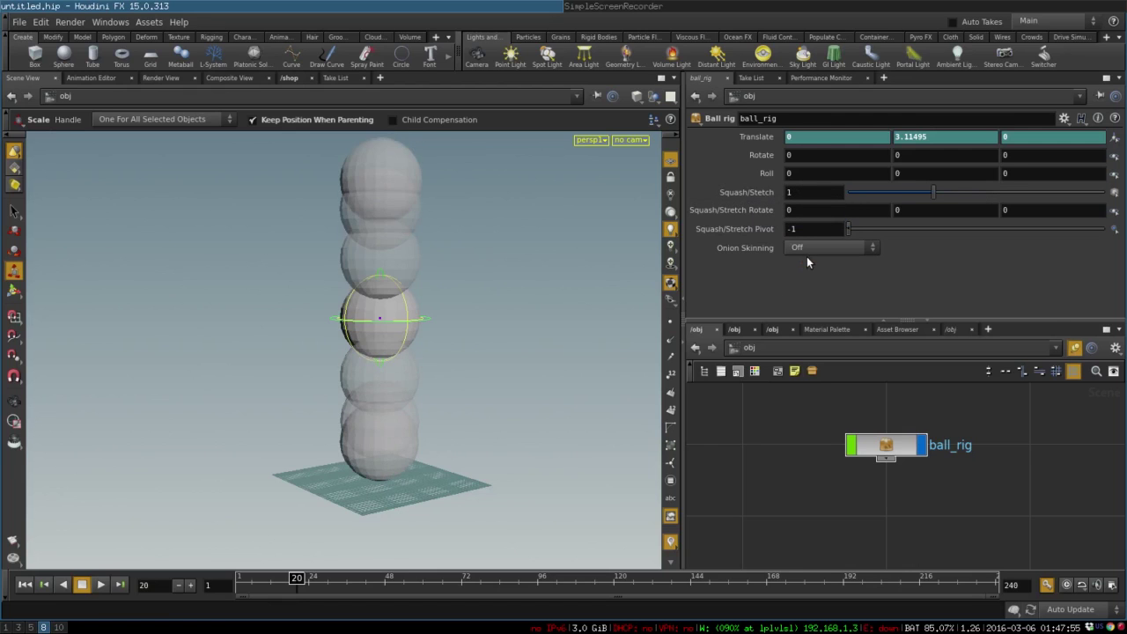
Reset the ball's Translate to 0, 0, 0, then bring SimpleScreenRecorder to the front
{"action": "middle_click", "coordinate": [758, 136], "text": "ctrl"}
{"action": "scroll", "coordinate": [372, 376], "scroll_direction": "down", "scroll_amount": 3}
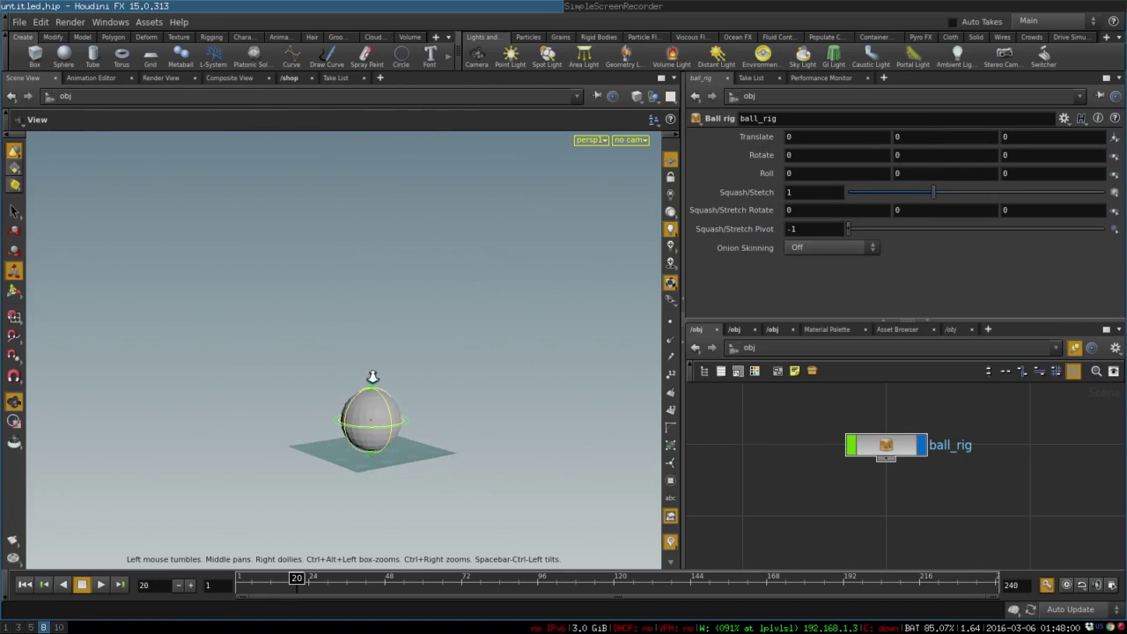
{"action": "scroll", "coordinate": [344, 411], "scroll_direction": "up", "scroll_amount": 5}
{"action": "mouse_move", "coordinate": [440, 367]}
{"action": "left_mouse_down"}
{"action": "mouse_move", "coordinate": [345, 381]}
{"action": "mouse_move", "coordinate": [420, 351]}
{"action": "mouse_move", "coordinate": [414, 383]}
{"action": "mouse_move", "coordinate": [389, 373]}
{"action": "mouse_move", "coordinate": [627, 364]}
{"action": "left_mouse_up"}
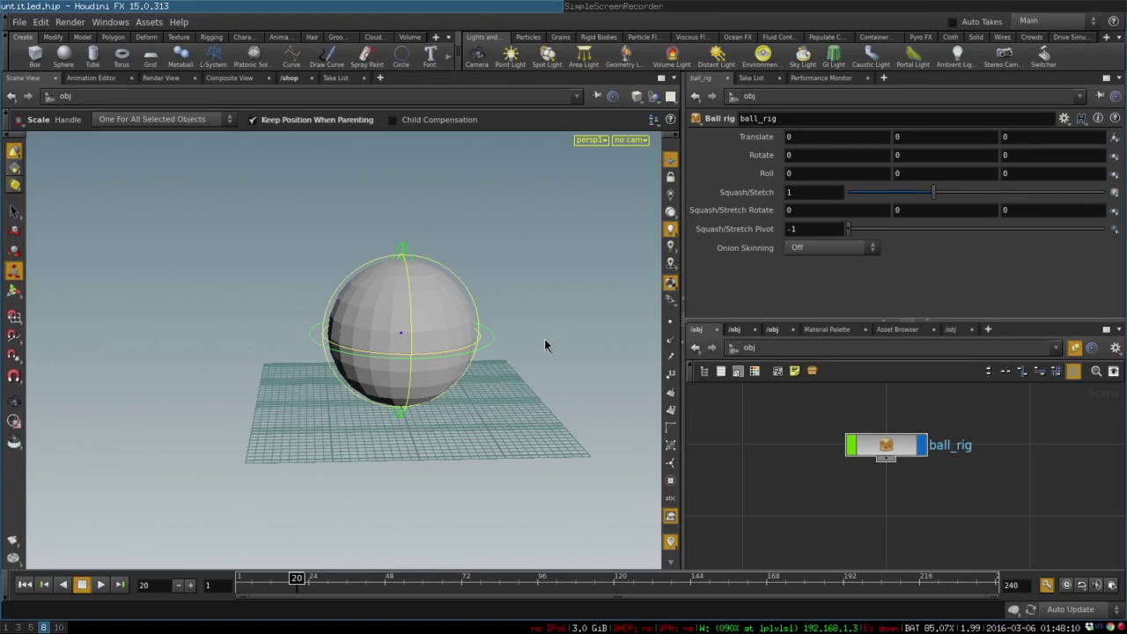
{"action": "left_click_drag", "start_coordinate": [506, 320], "coordinate": [458, 370]}
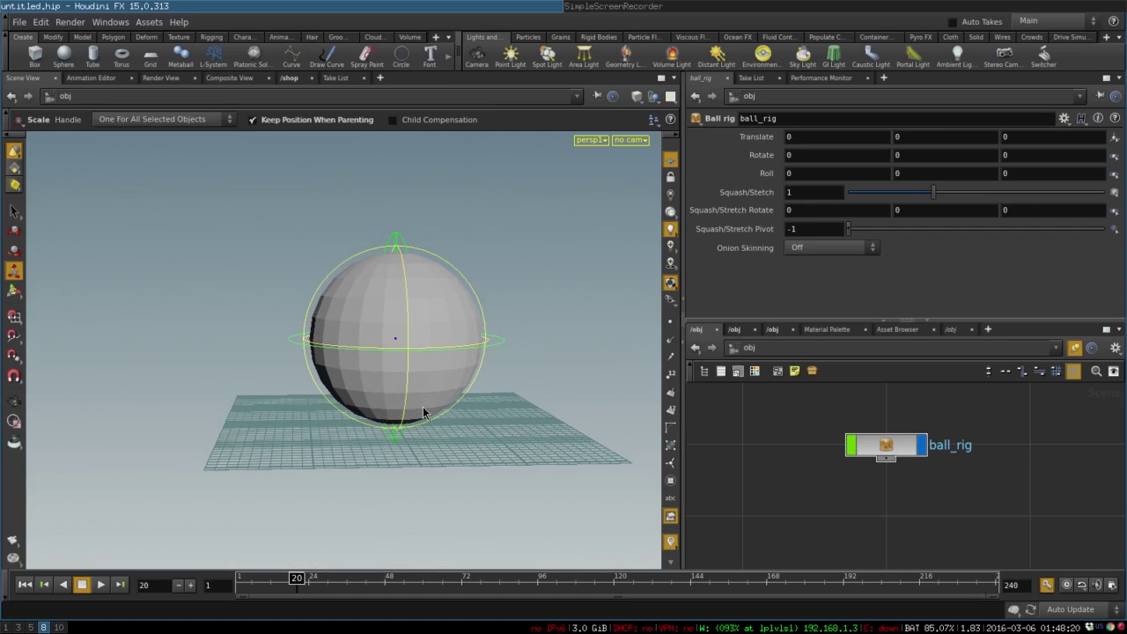
{"action": "left_click", "coordinate": [761, 6]}
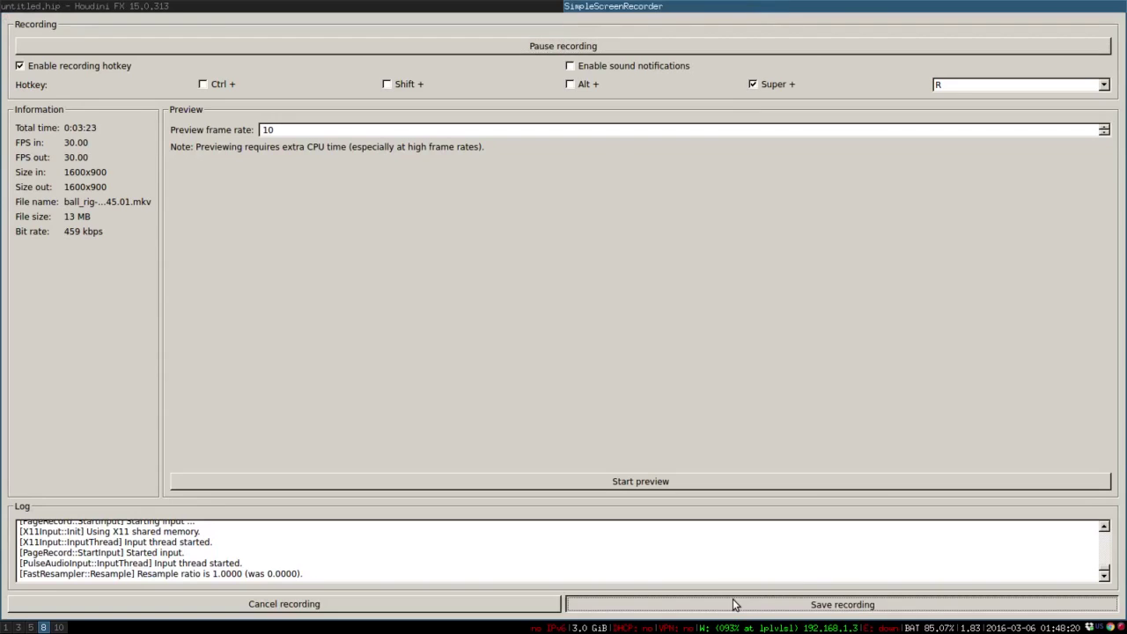